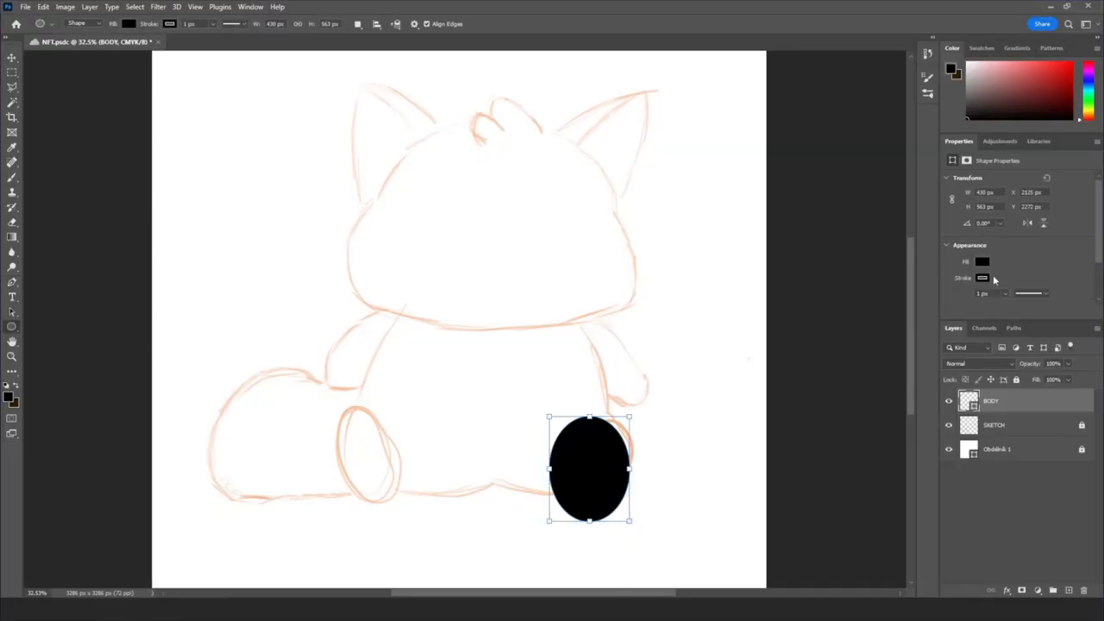
# - Make the ellipse outline-only and copy it onto the panda's left leg
pyautogui.click(982, 261)
pyautogui.click(946, 301)
pyautogui.moveTo(590, 469); pyautogui.dragTo(373, 468)
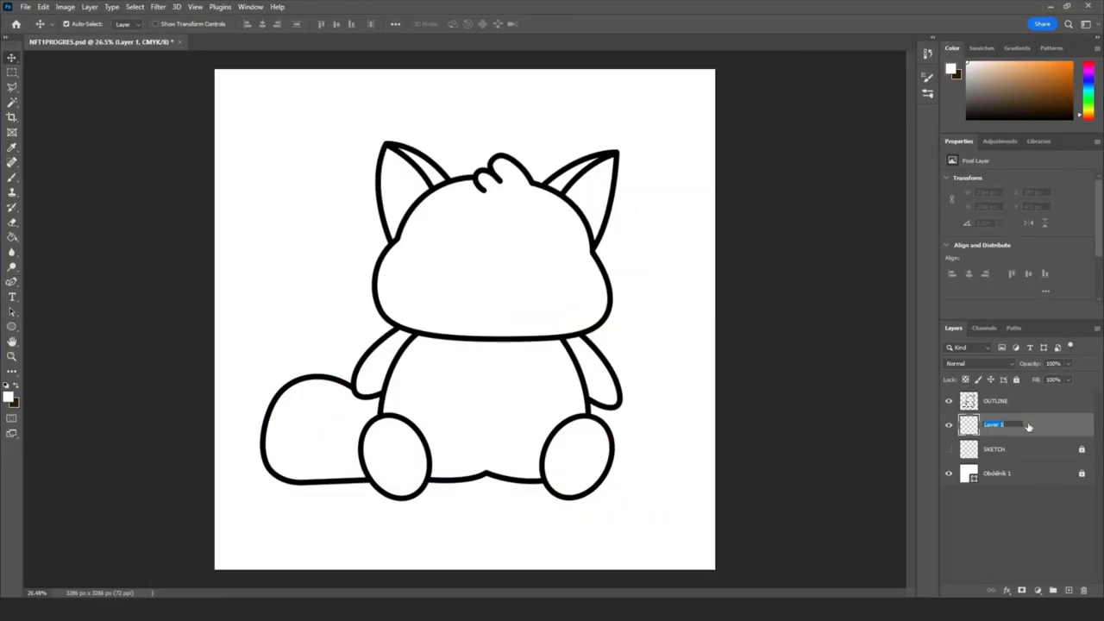
# - Sample a brown foreground colour, fill with it, and bring up the drawn path's options
pyautogui.press('i')
pyautogui.click(9, 395)
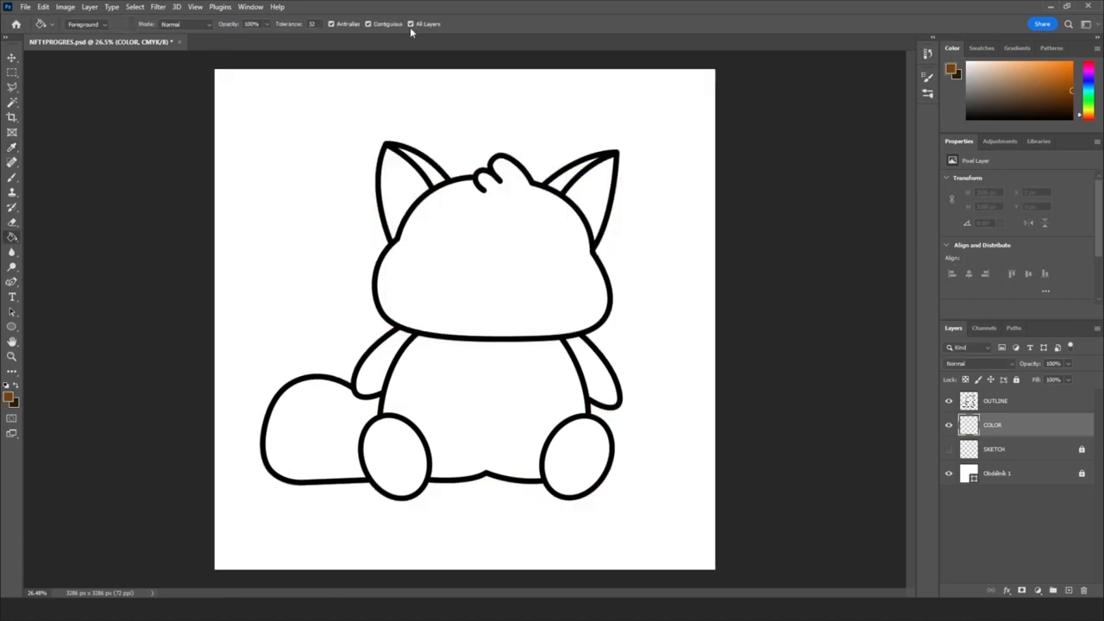
pyautogui.hotkey('alt', 'BackSpace')
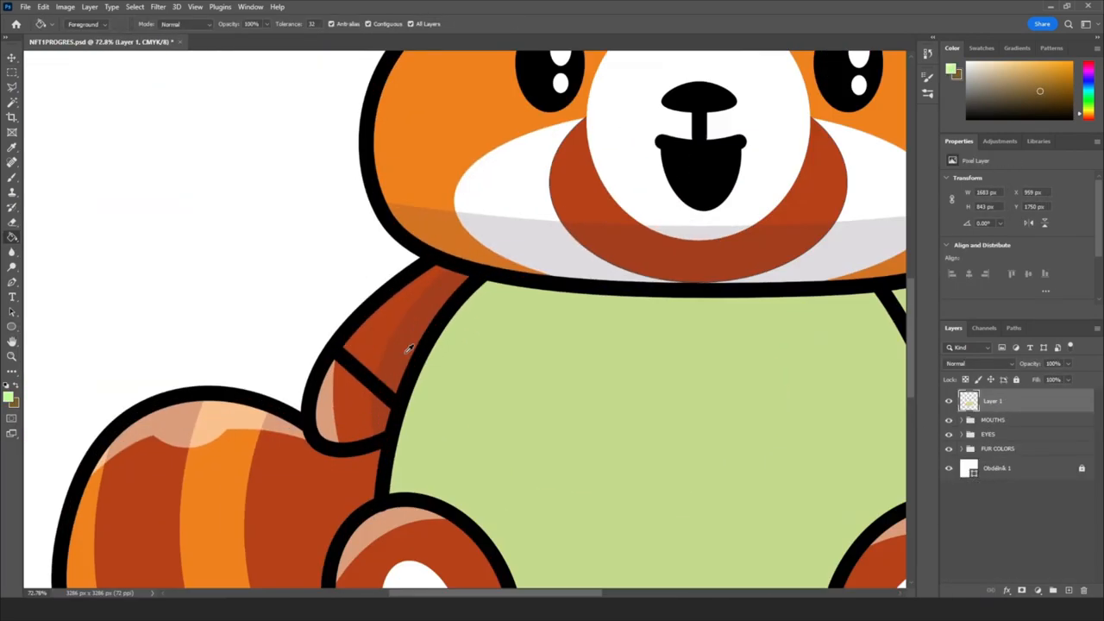
pyautogui.rightClick(538, 104)
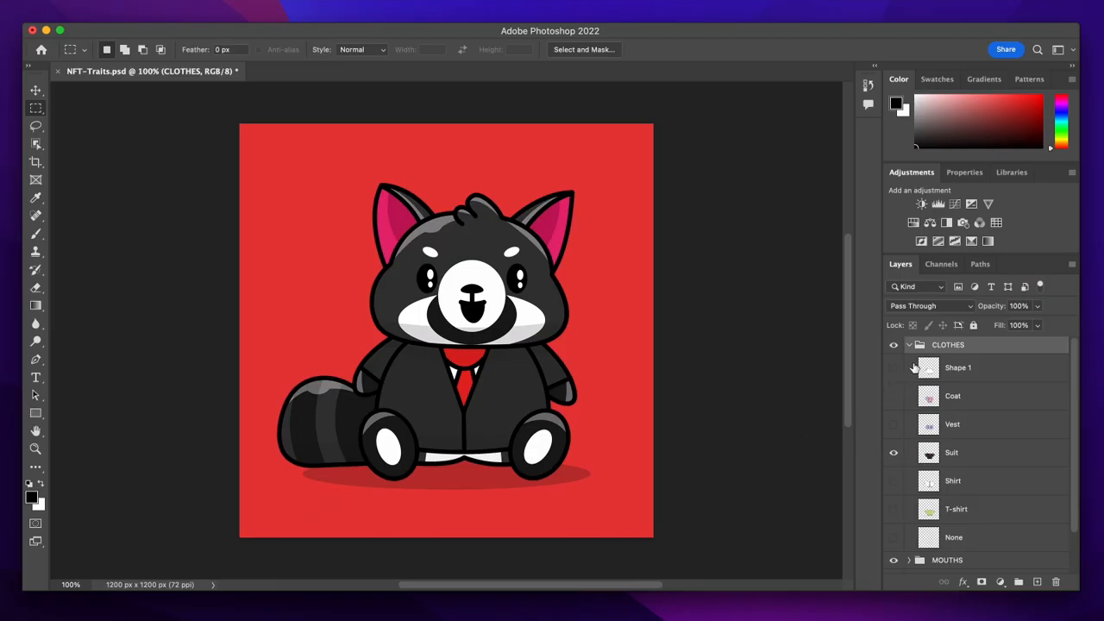
# - Review the CLOTHES, MOUTHS, EYES and FUR trait groups' variants in the Layers panel
pyautogui.click(907, 346)
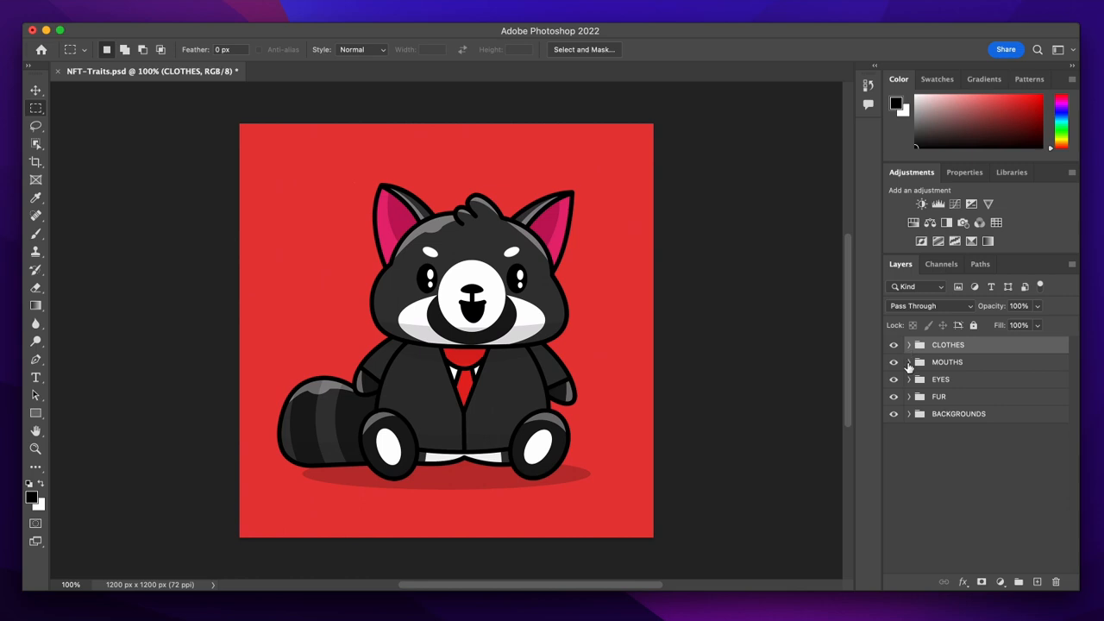
pyautogui.click(908, 363)
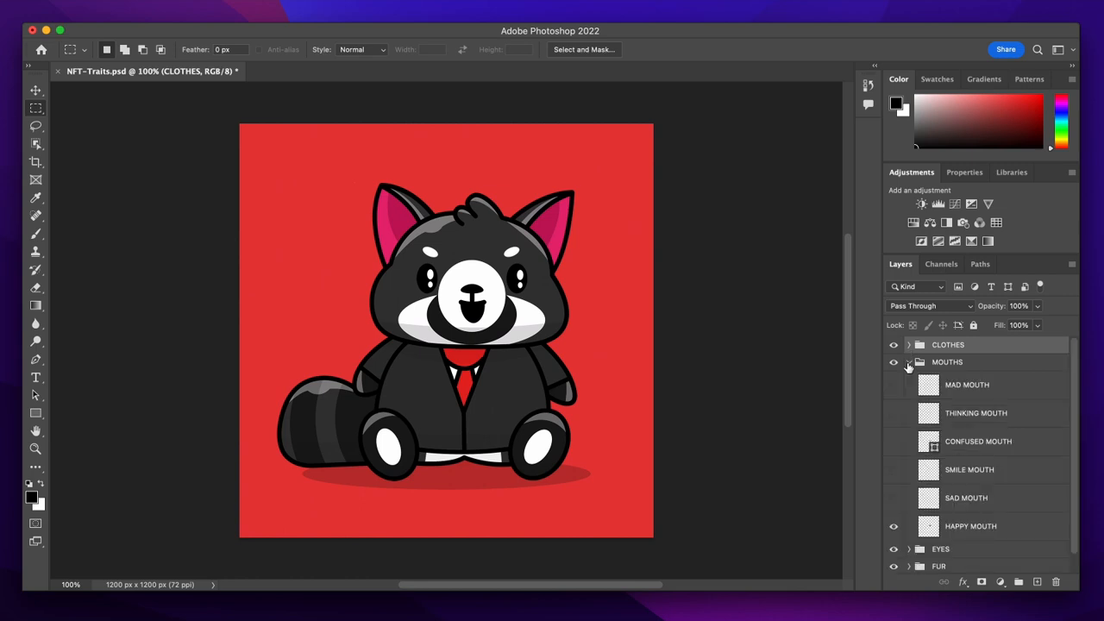
pyautogui.click(908, 364)
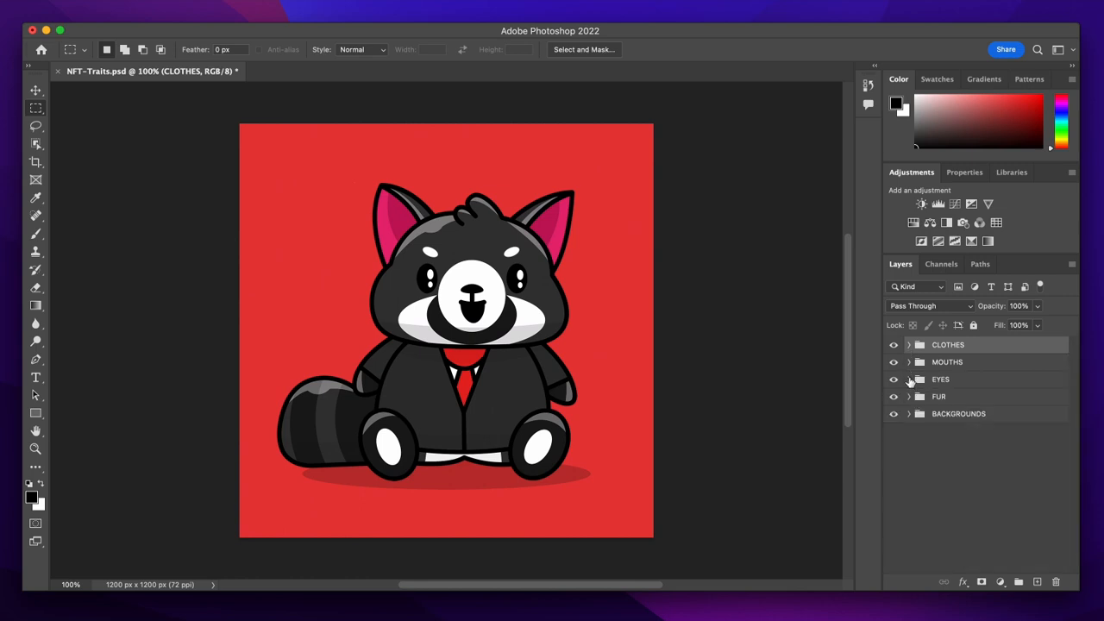
pyautogui.click(909, 380)
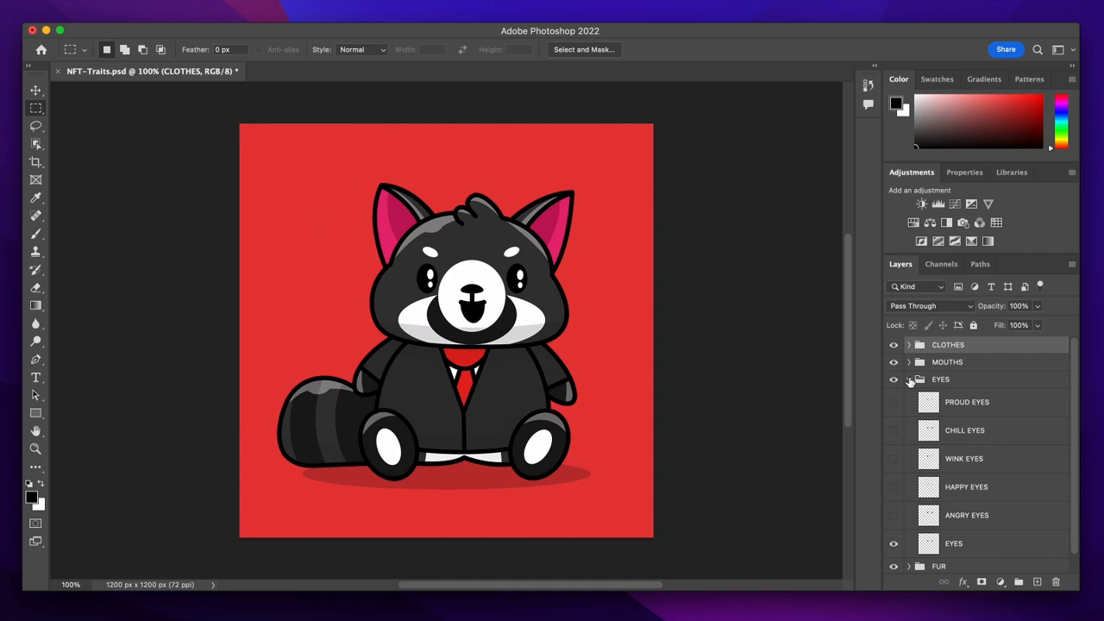
pyautogui.click(909, 379)
pyautogui.click(909, 397)
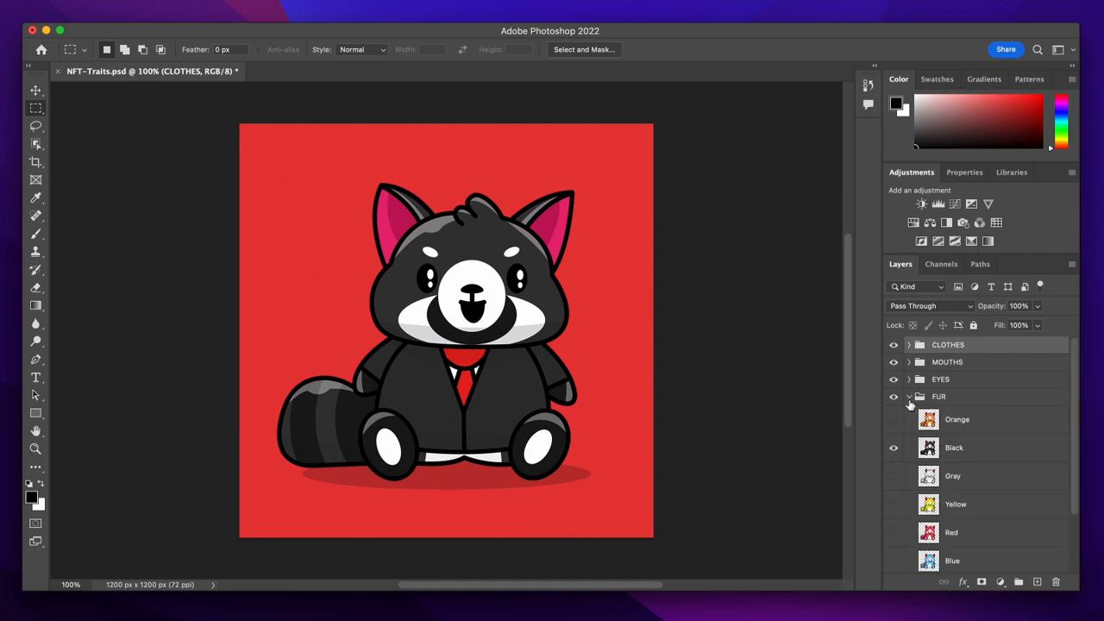
pyautogui.click(909, 397)
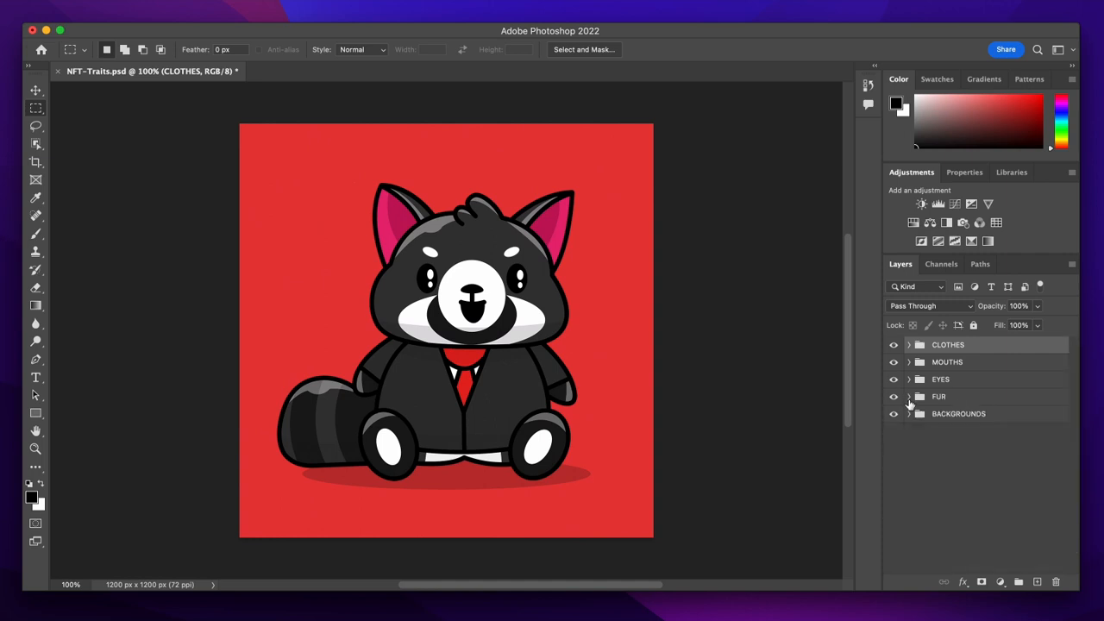
pyautogui.click(909, 399)
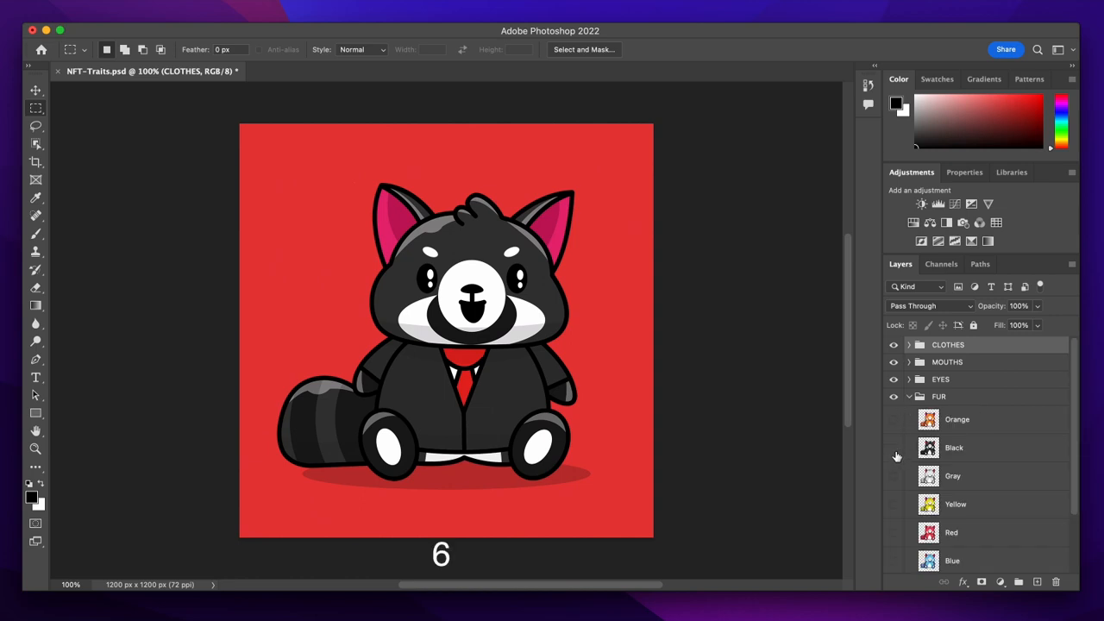
# - Hide the Black fur layer, show the Orange fur layer, and save the file
pyautogui.click(895, 449)
pyautogui.click(894, 420)
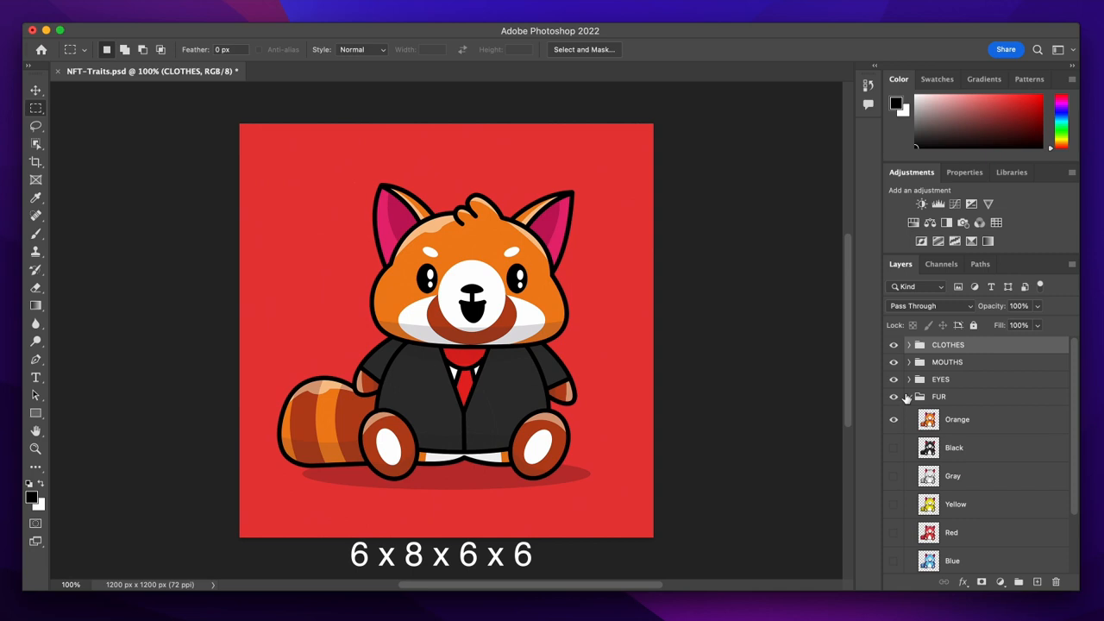
pyautogui.click(906, 398)
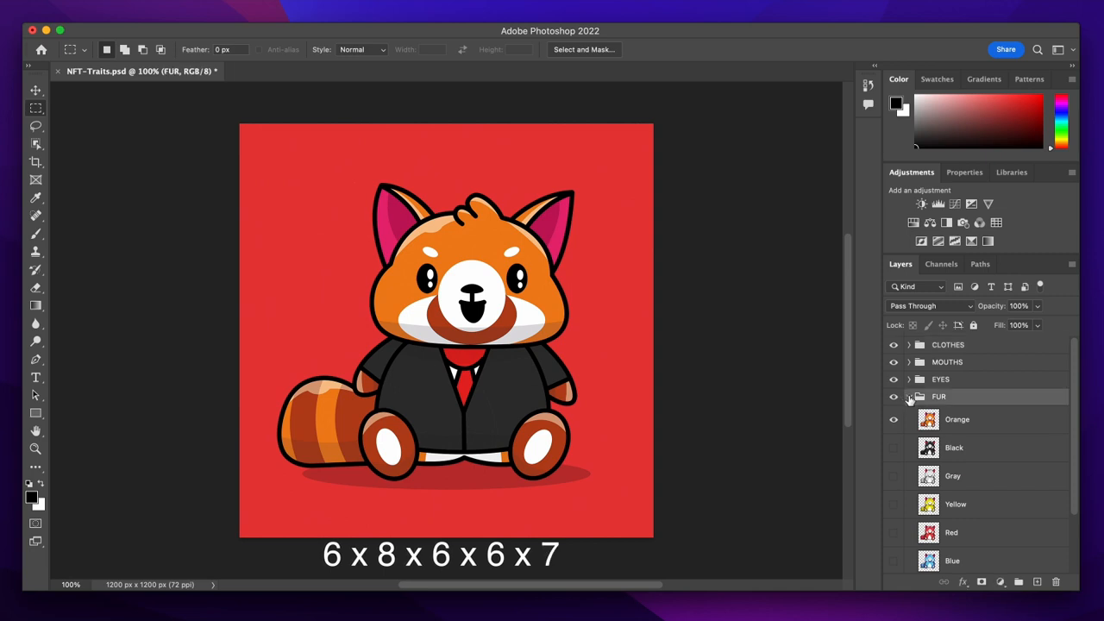
pyautogui.click(908, 397)
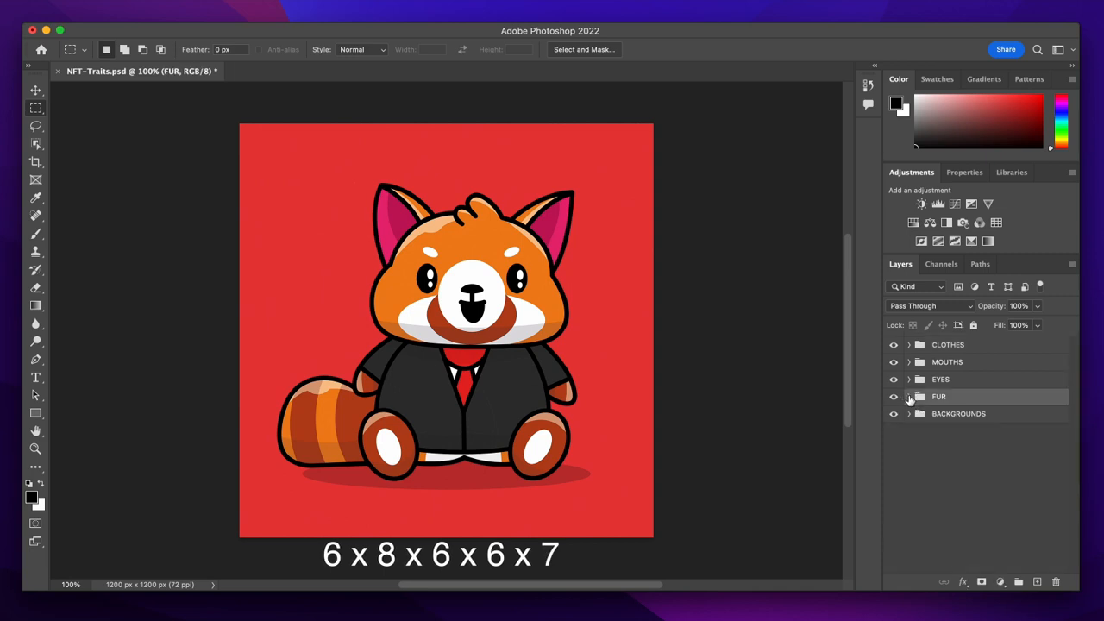
pyautogui.click(914, 460)
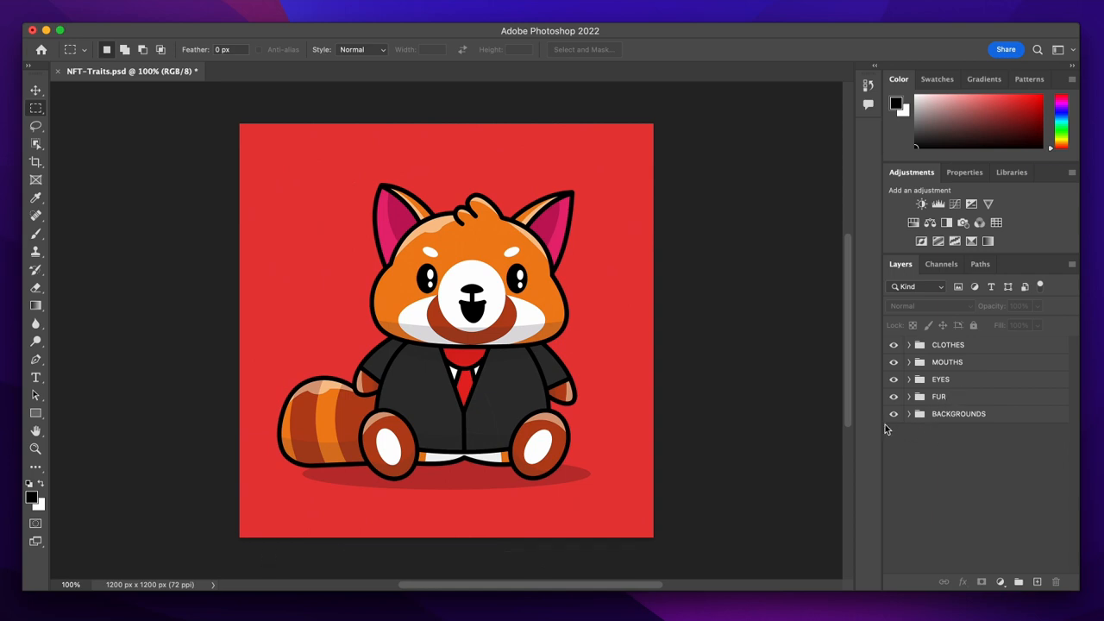
pyautogui.press('super+s')
# - Close the Photoshop window and launch Google Chrome from the desktop
pyautogui.click(32, 31)
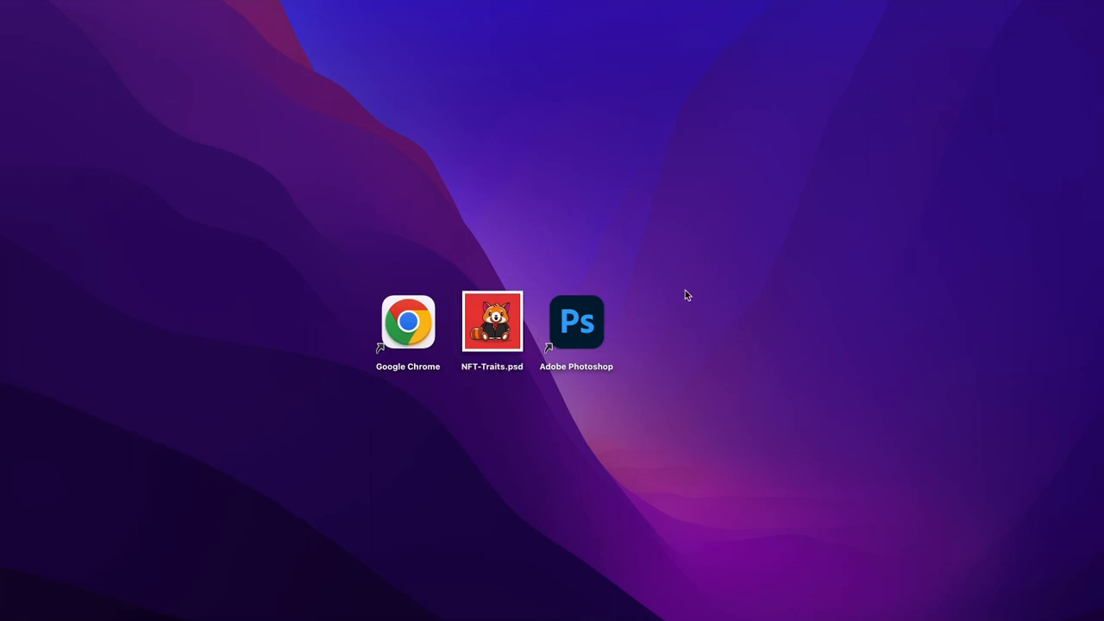
pyautogui.doubleClick(408, 325)
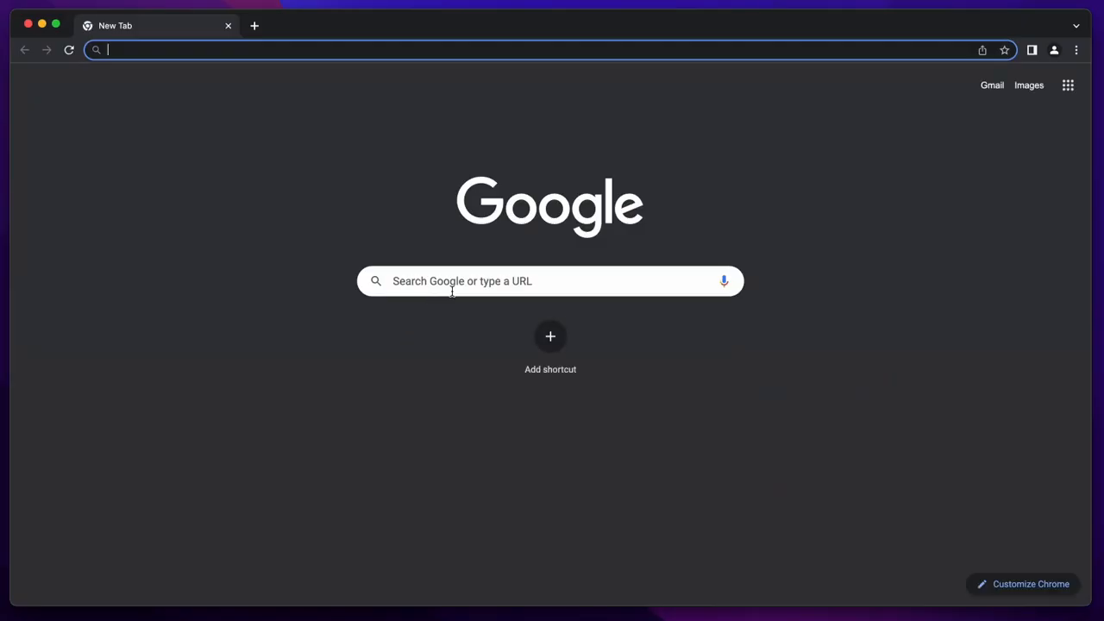
# - Go to Genfty.com and open its MAKE NFT COLLECTION generator
pyautogui.click(452, 291)
pyautogui.write('Genfty.')
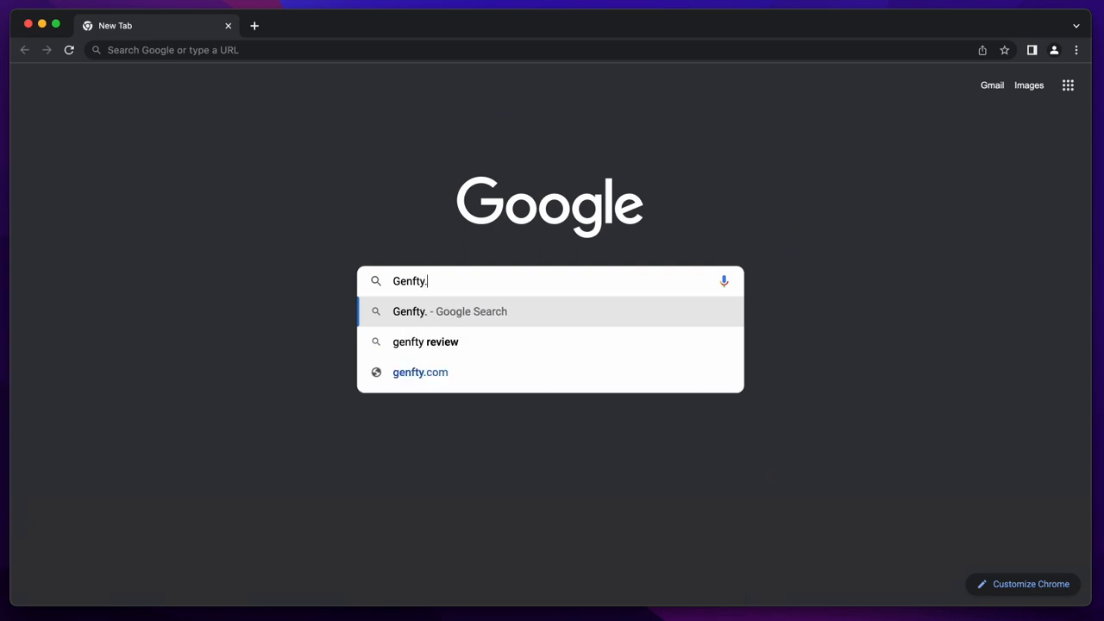
pyautogui.write('com')
pyautogui.press('Return')
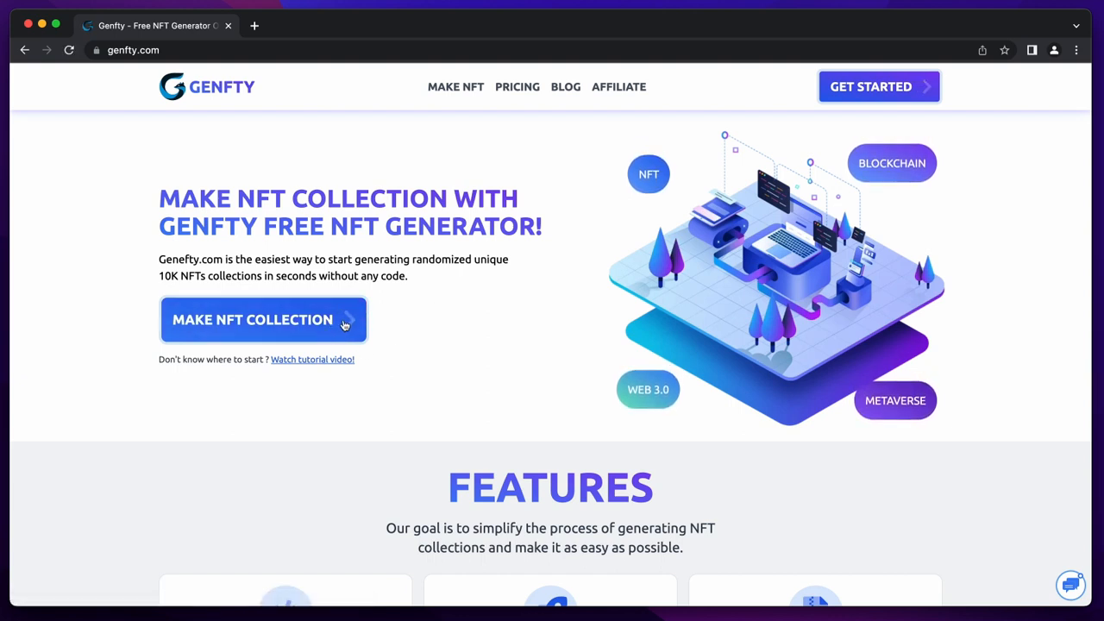
pyautogui.click(340, 322)
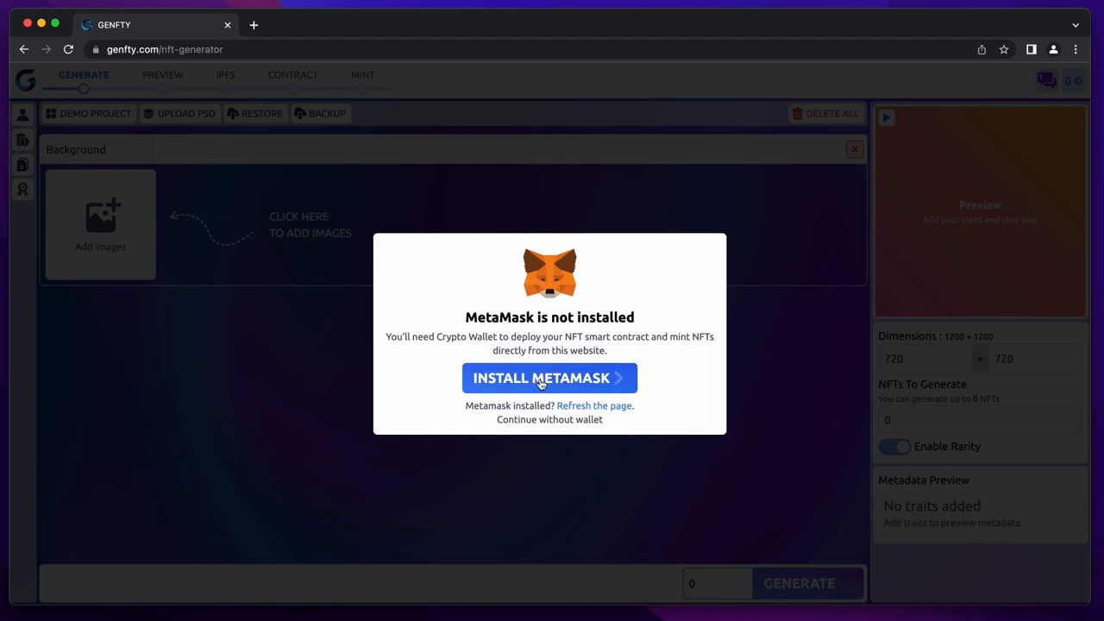
# - Add the MetaMask extension to Chrome from the Chrome Web Store
pyautogui.click(541, 382)
pyautogui.scroll(-1, 528, 485)
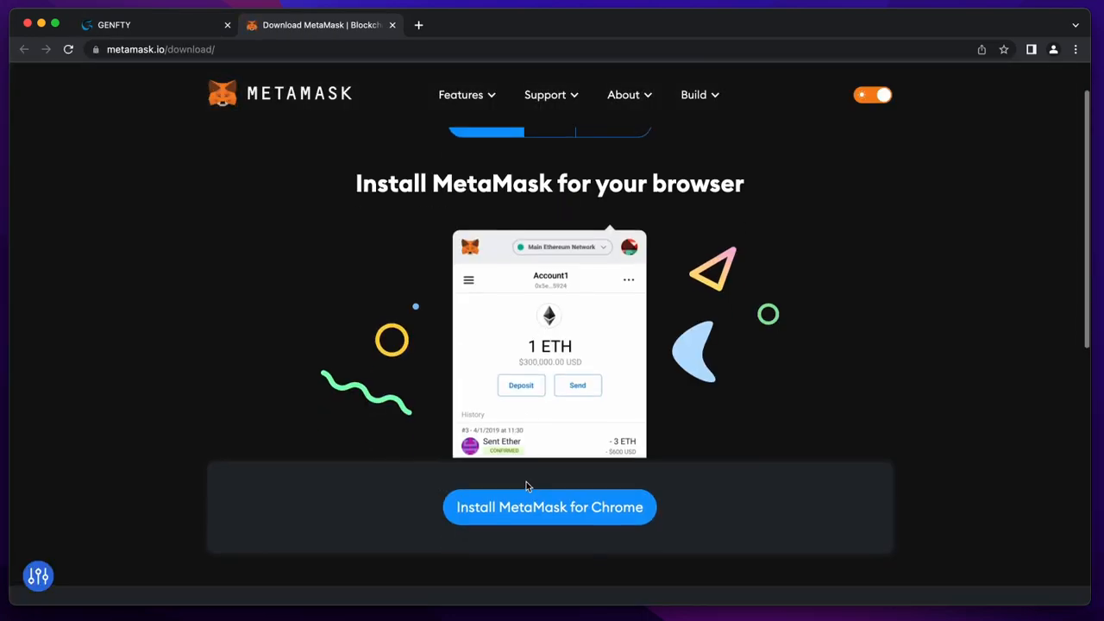
pyautogui.click(544, 510)
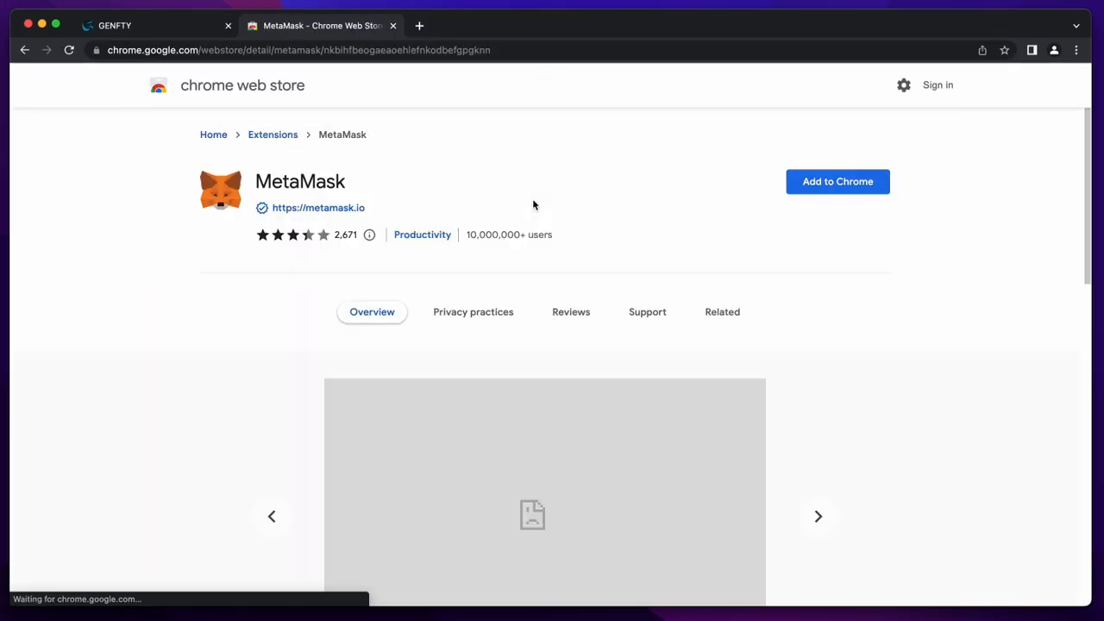
pyautogui.click(843, 182)
pyautogui.click(660, 366)
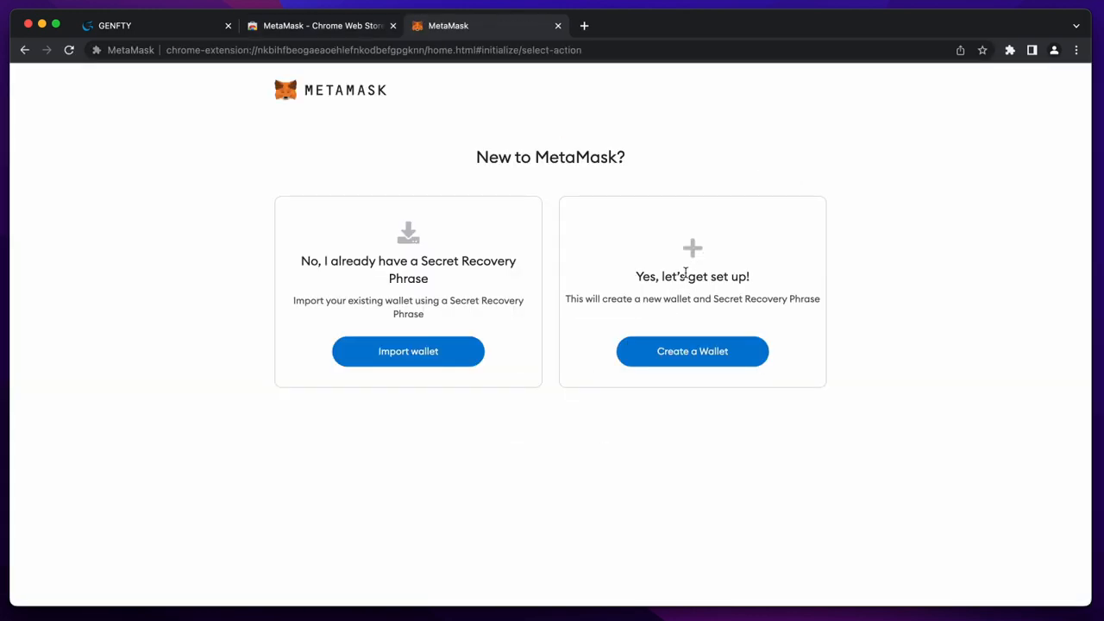
# - Create a new MetaMask wallet, entering and confirming a password and agreeing to the terms
pyautogui.tripleClick(686, 276)
pyautogui.click(692, 351)
pyautogui.click(565, 452)
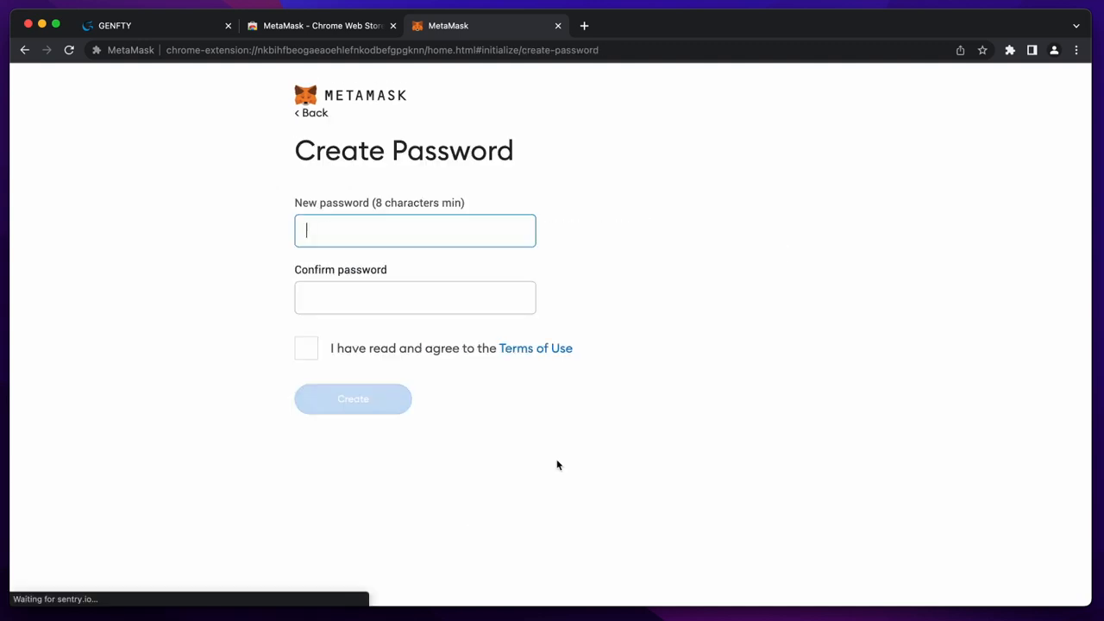
pyautogui.write('********')
pyautogui.press('Tab')
pyautogui.write('********')
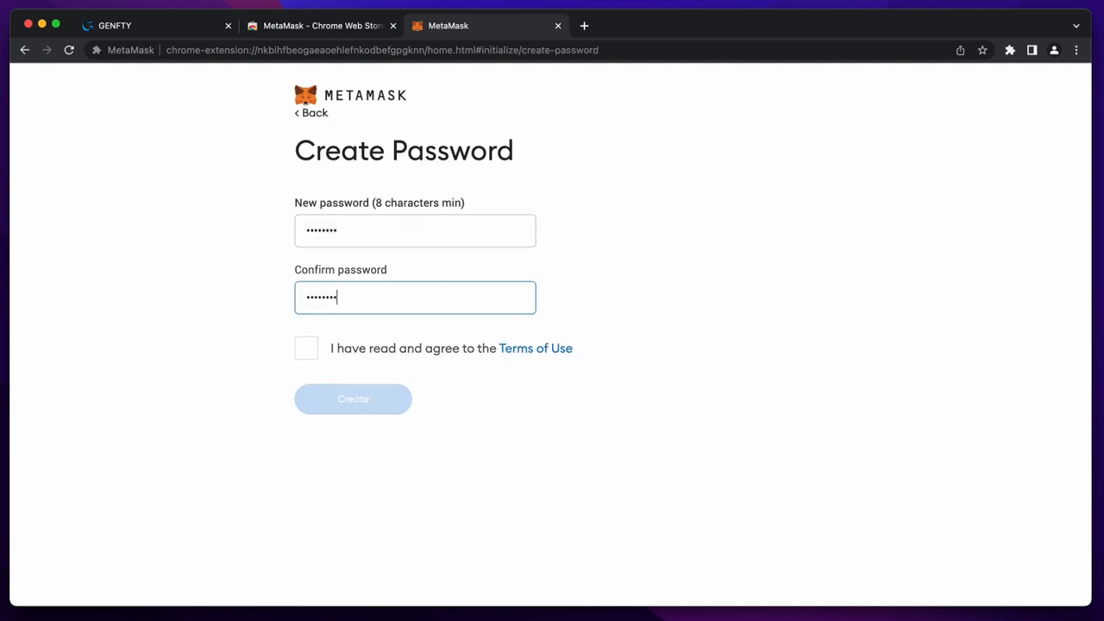
pyautogui.click(305, 348)
pyautogui.click(352, 399)
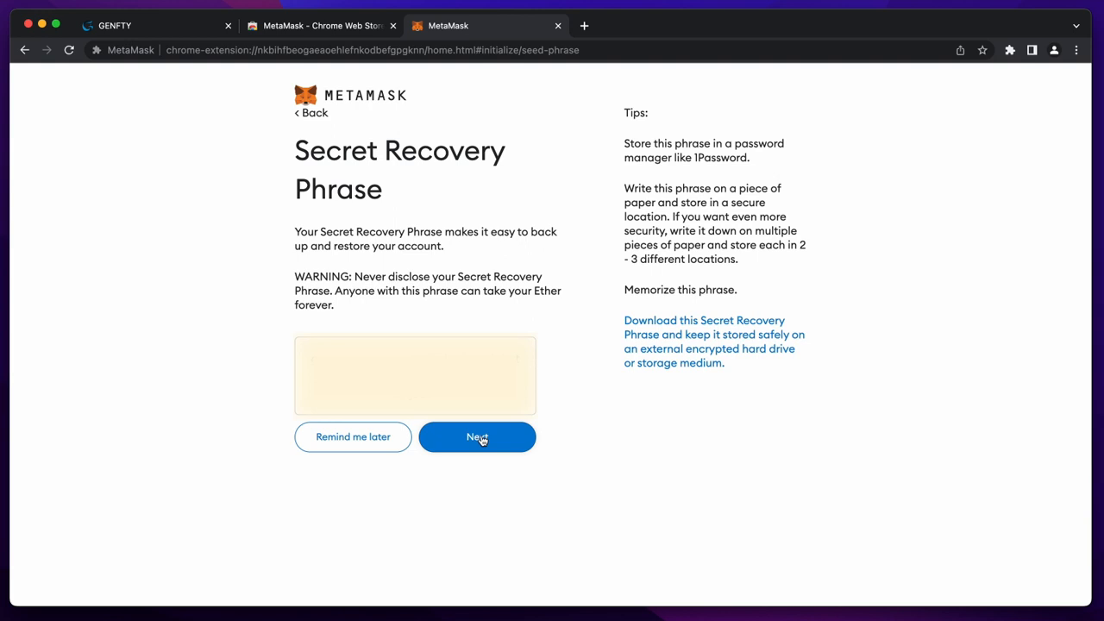
# - Confirm the secret recovery phrase, finish setup, and close the MetaMask and Web Store tabs
pyautogui.click(480, 439)
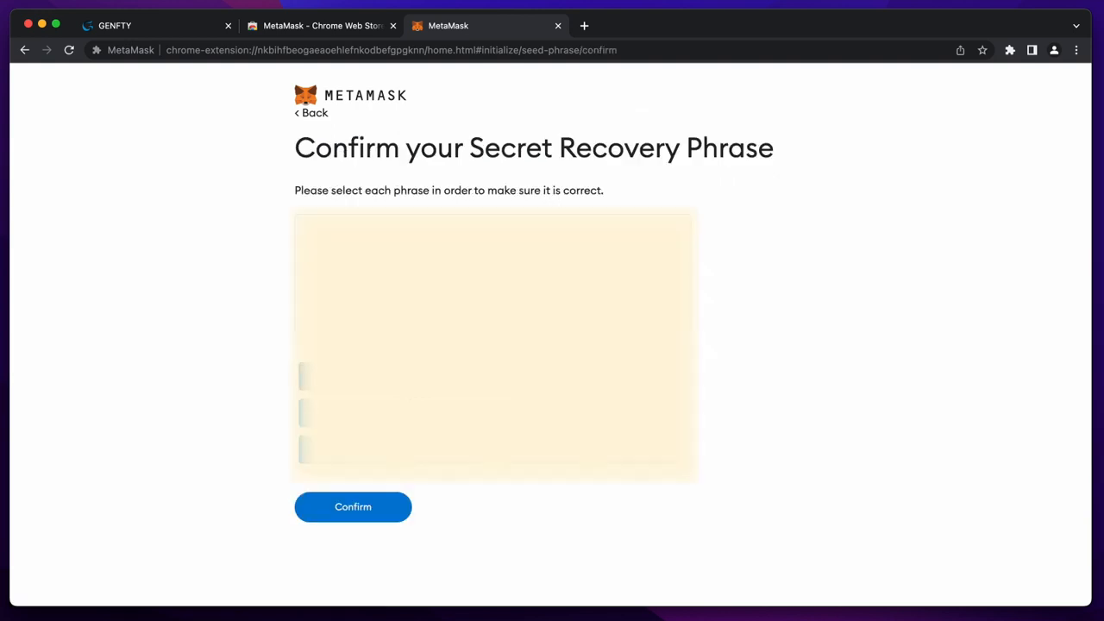
pyautogui.click(353, 507)
pyautogui.click(382, 502)
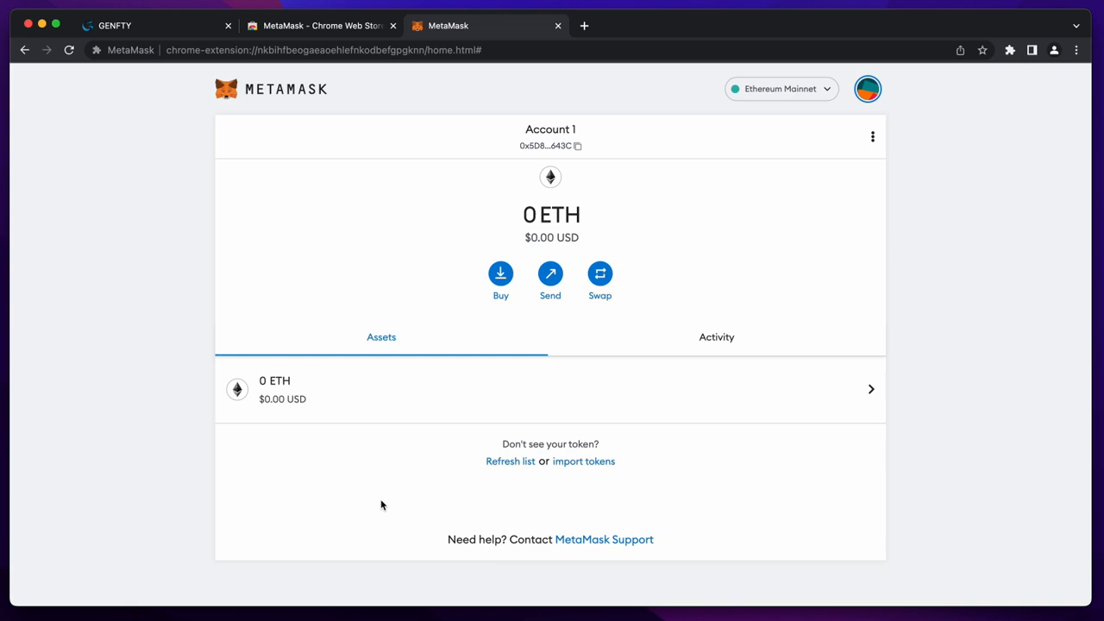
pyautogui.click(559, 26)
pyautogui.click(393, 27)
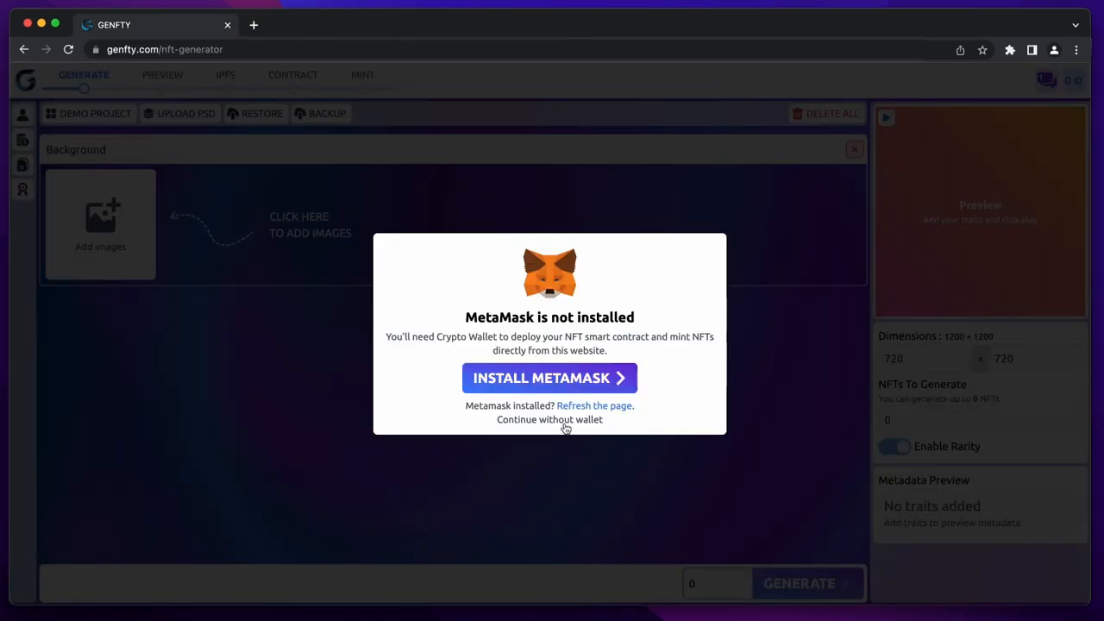
# - Reload the generator, add two extra trait groups, then delete all groups
pyautogui.click(592, 407)
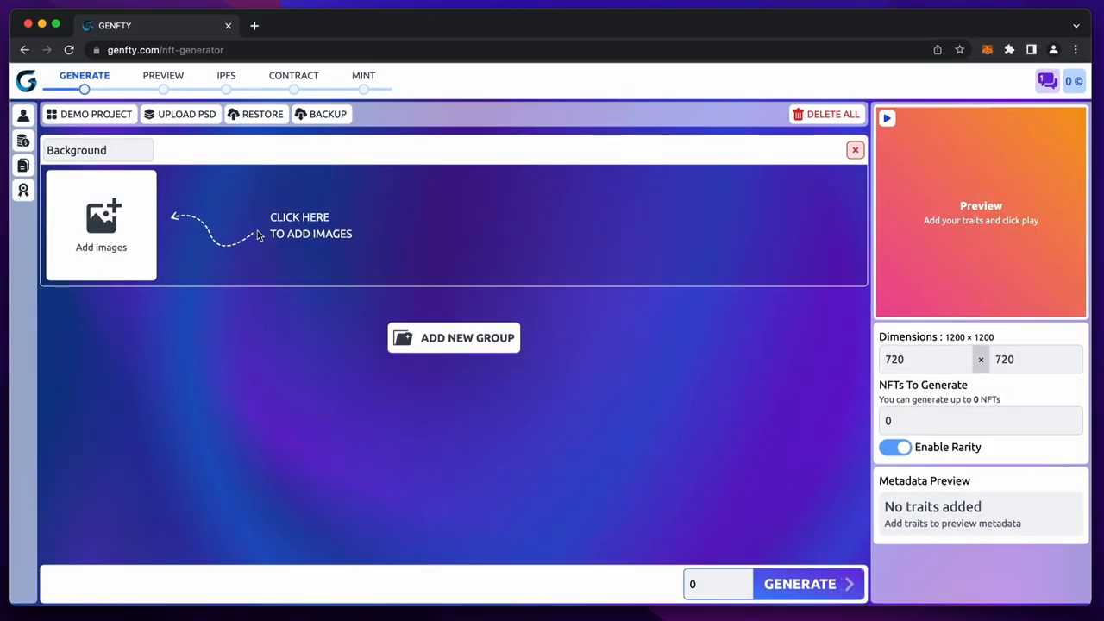
pyautogui.click(451, 344)
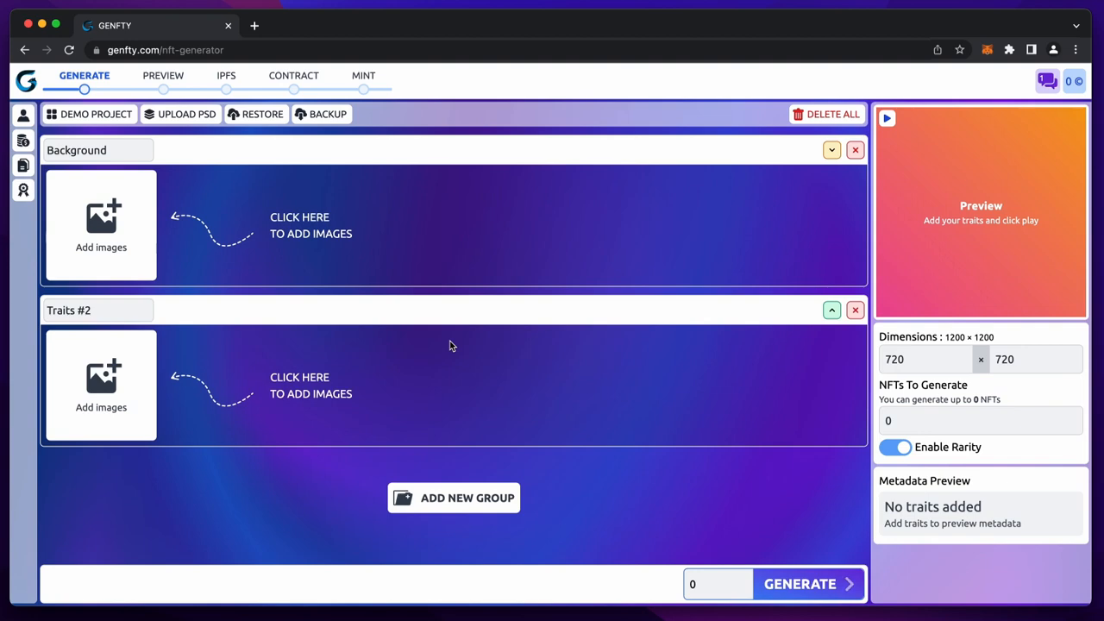
pyautogui.click(420, 498)
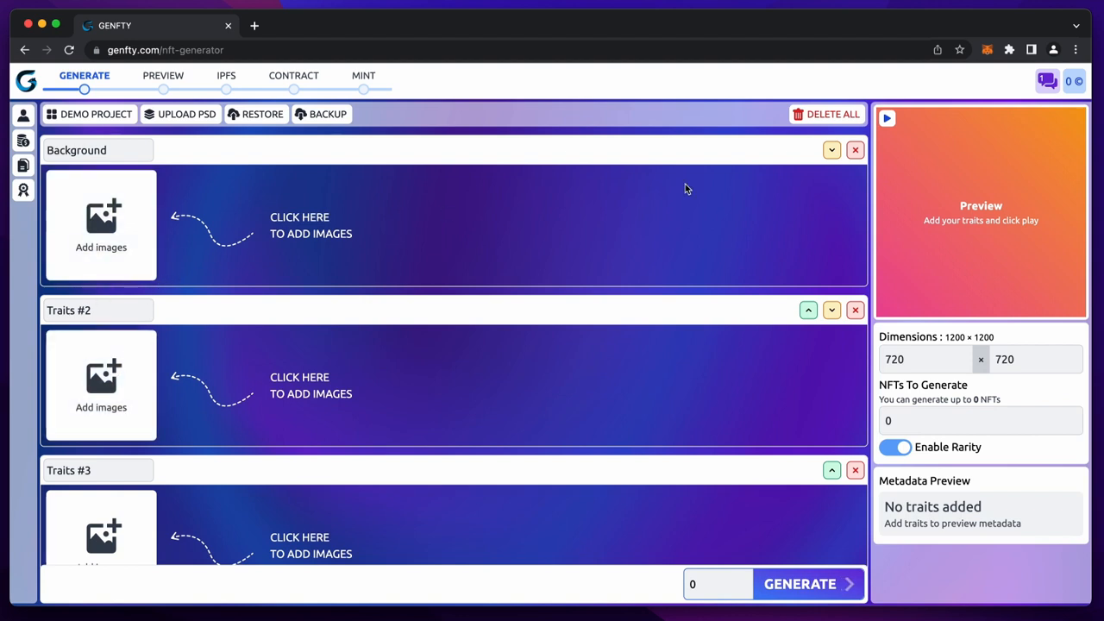
pyautogui.click(810, 116)
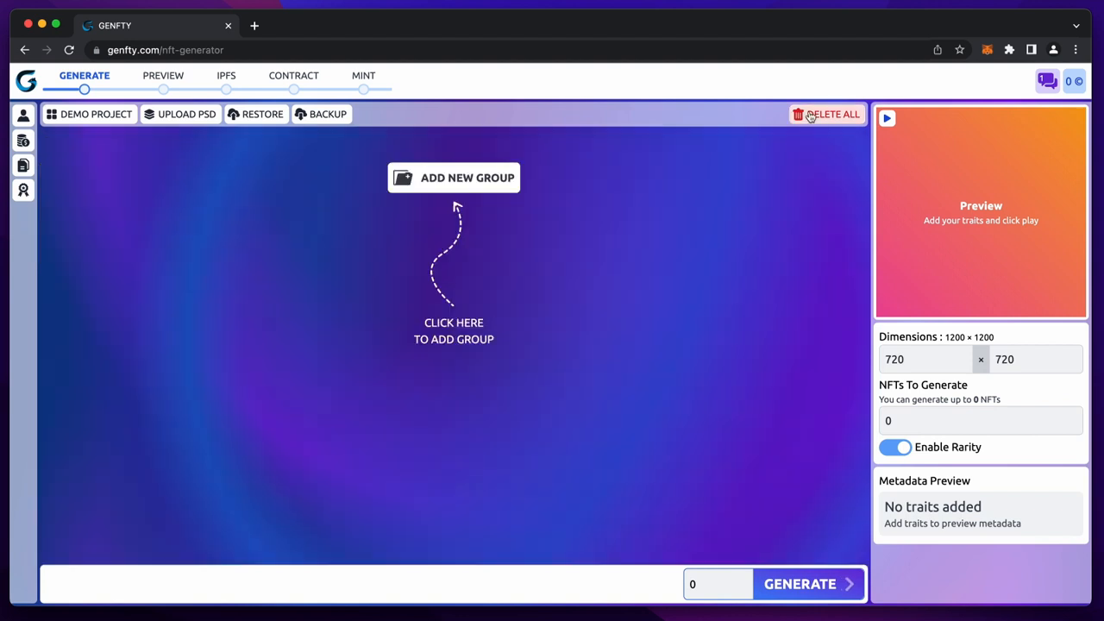
# - Upload NFT-Traits.psd from the Desktop into the Genfty generator
pyautogui.click(180, 119)
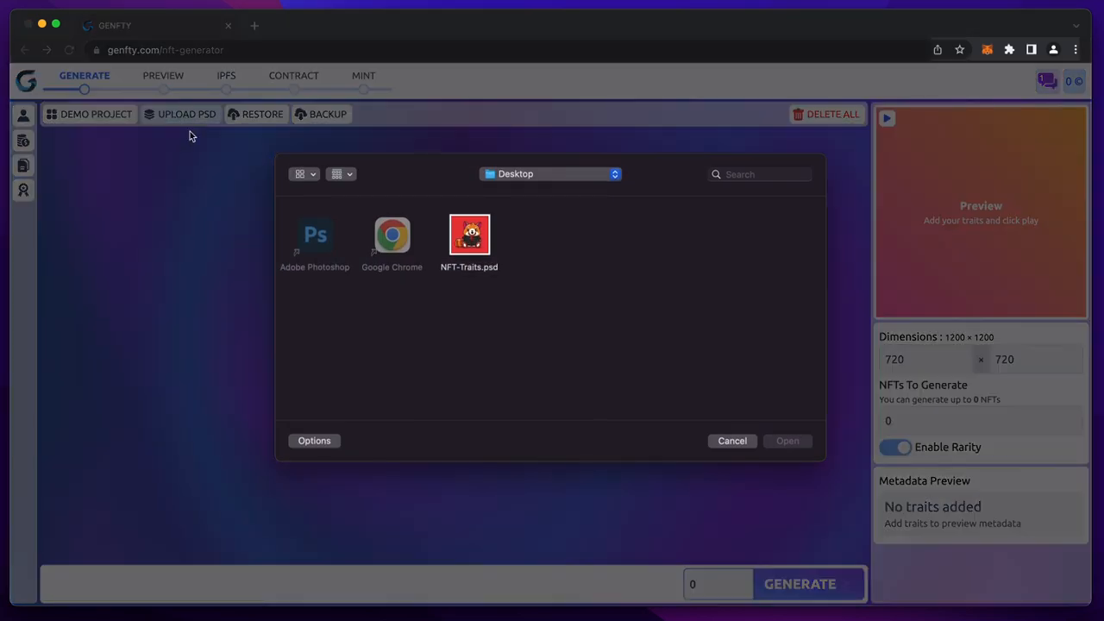
pyautogui.click(469, 237)
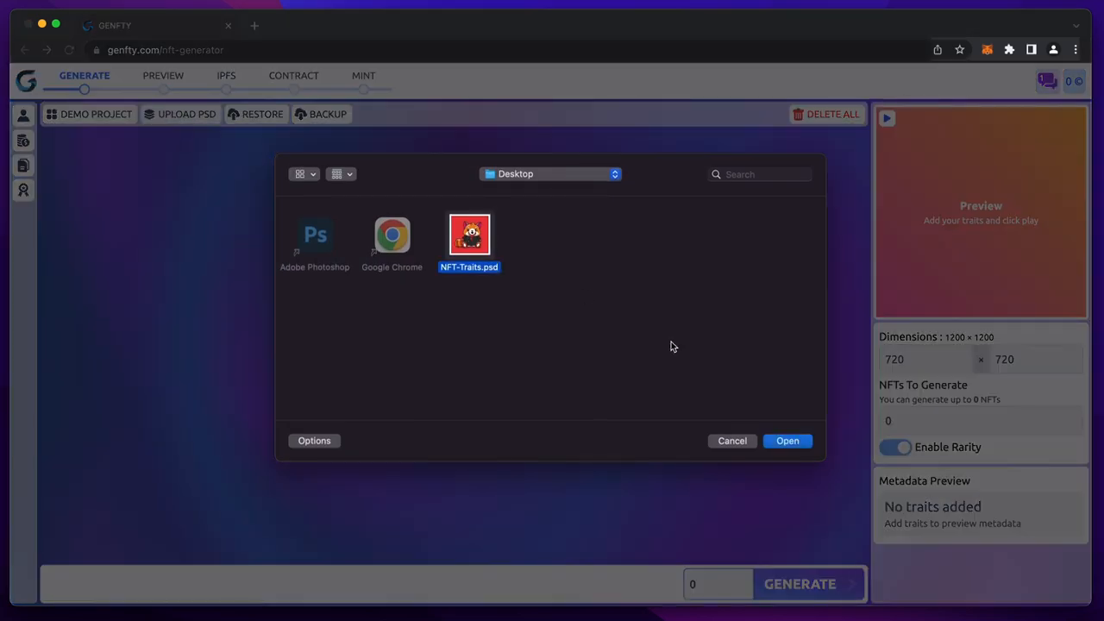
pyautogui.click(787, 441)
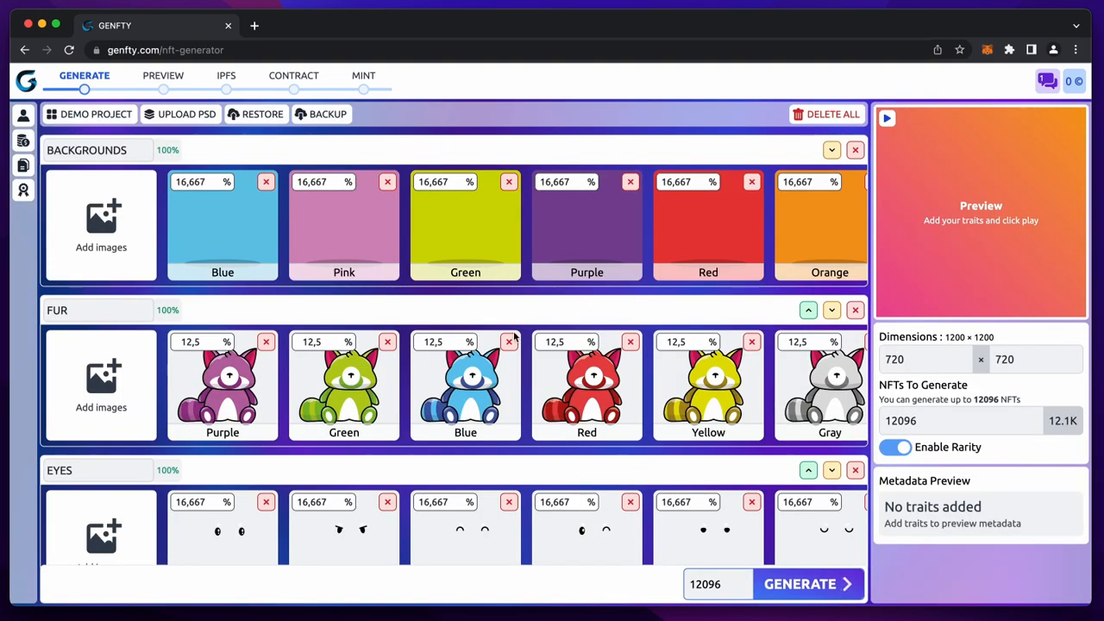
# - Inspect the background trait names and the Fur group's 100% total
pyautogui.scroll(-5, 466, 446)
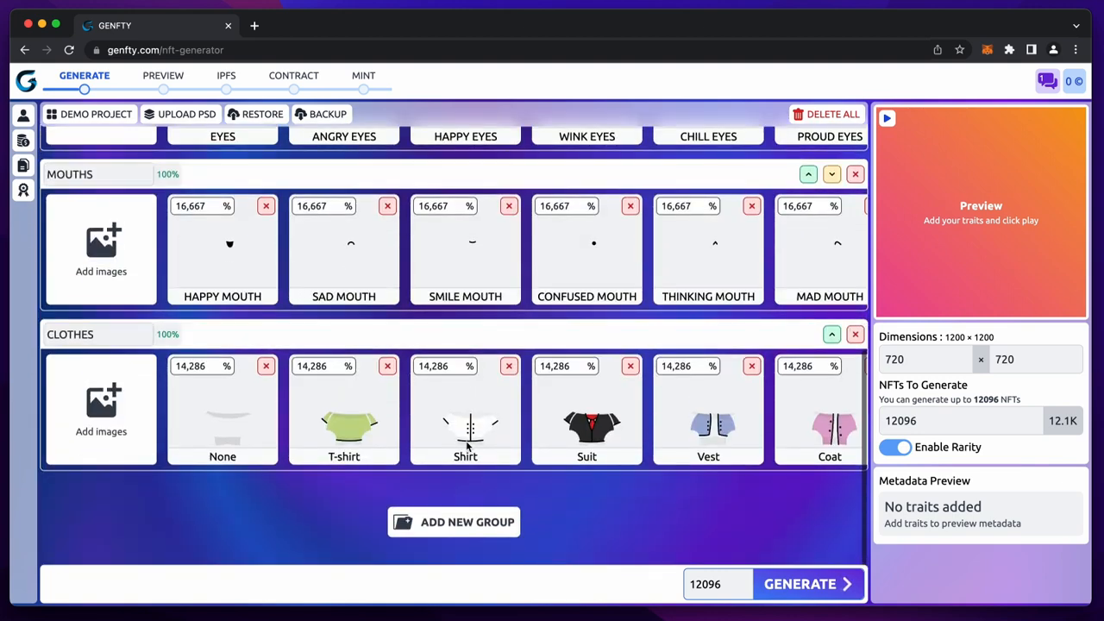
pyautogui.scroll(5, 466, 446)
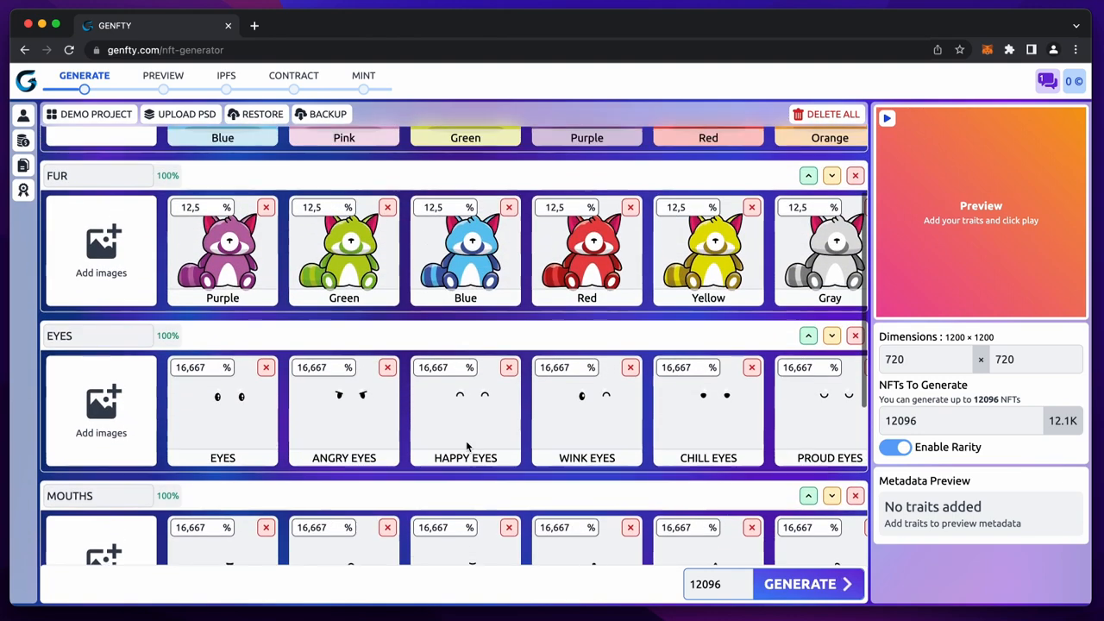
pyautogui.scroll(2, 467, 446)
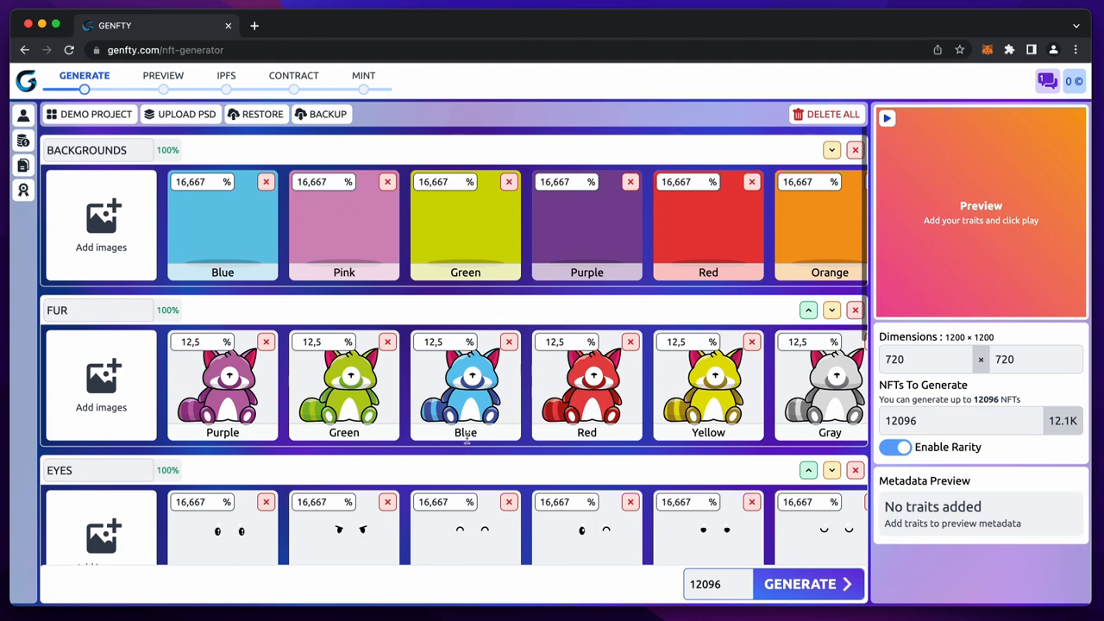
pyautogui.doubleClick(83, 157)
pyautogui.doubleClick(216, 271)
pyautogui.doubleClick(338, 270)
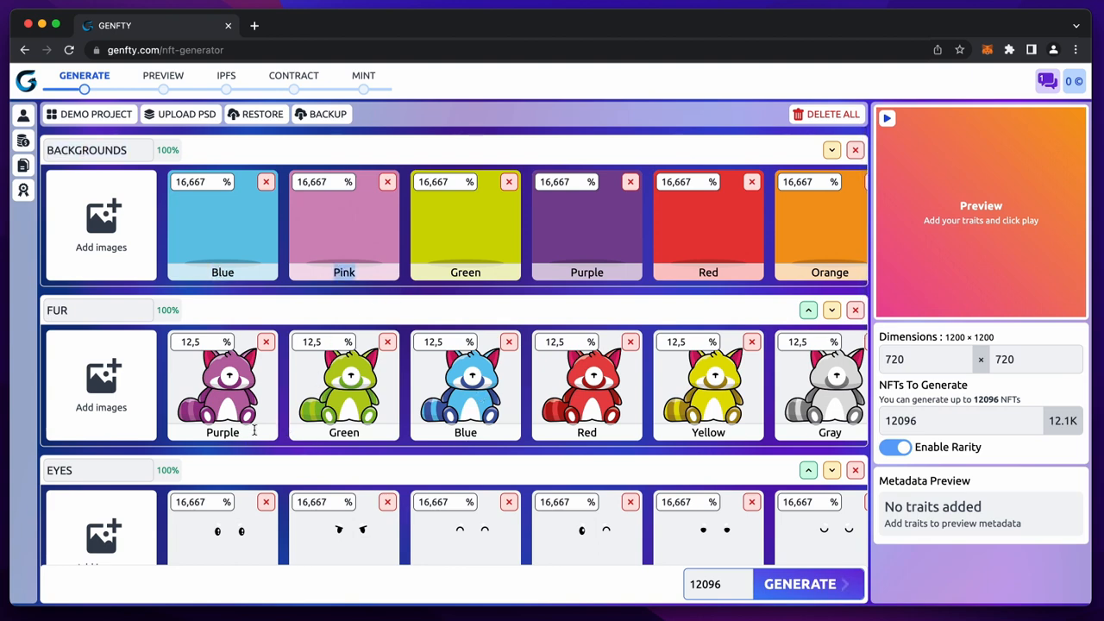
pyautogui.doubleClick(163, 310)
# - Set the Black fur rarity to 10% and Gray fur to 15%
pyautogui.hscroll(3, 447, 390)
pyautogui.doubleClick(653, 341)
pyautogui.write('10')
pyautogui.doubleClick(539, 341)
pyautogui.write('15')
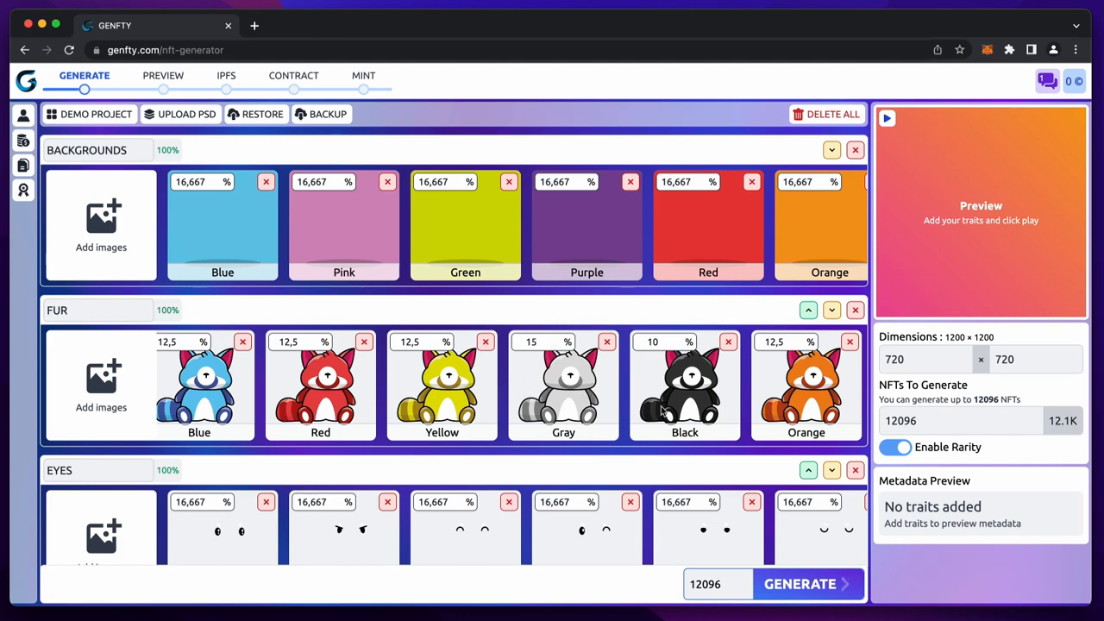
pyautogui.scroll(-5, 592, 357)
pyautogui.scroll(5, 590, 357)
pyautogui.scroll(1, 592, 357)
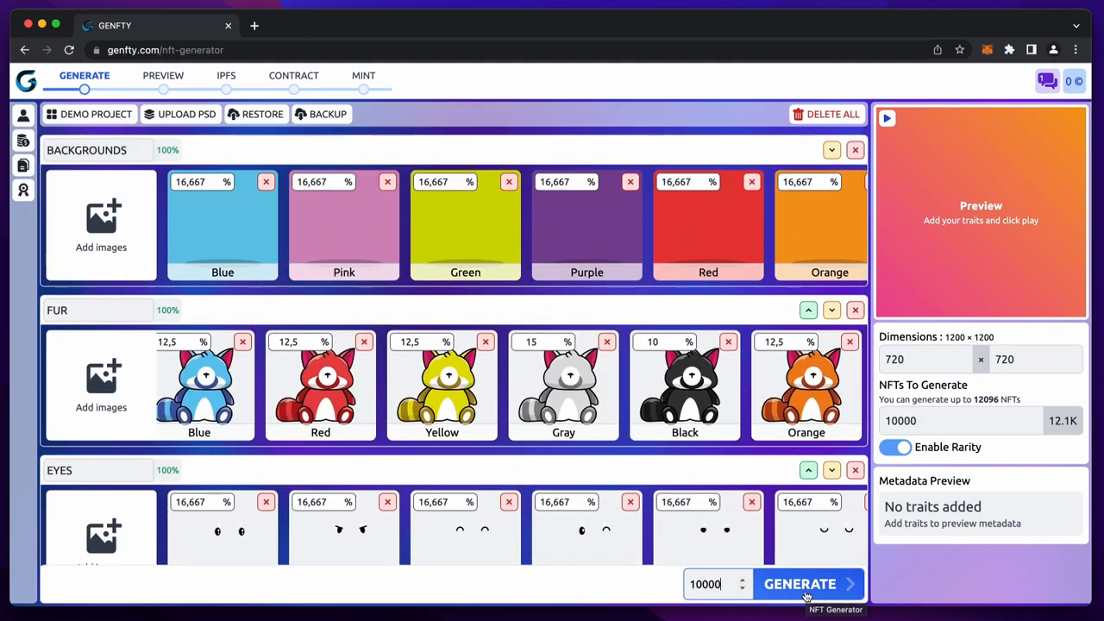
# - Start generating the 10000 red panda NFTs
pyautogui.click(805, 593)
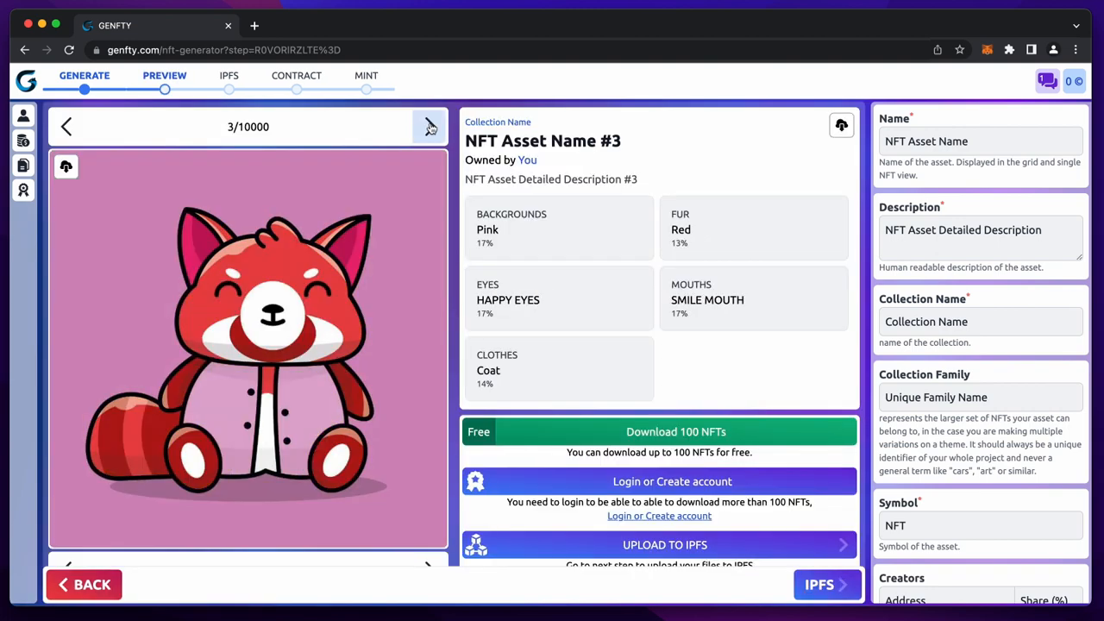
# - Replace the default description with 'Genfty Panda is an NFT Generated with Genfty...'
pyautogui.tripleClick(570, 142)
pyautogui.scroll(-1, 575, 308)
pyautogui.scroll(1, 575, 309)
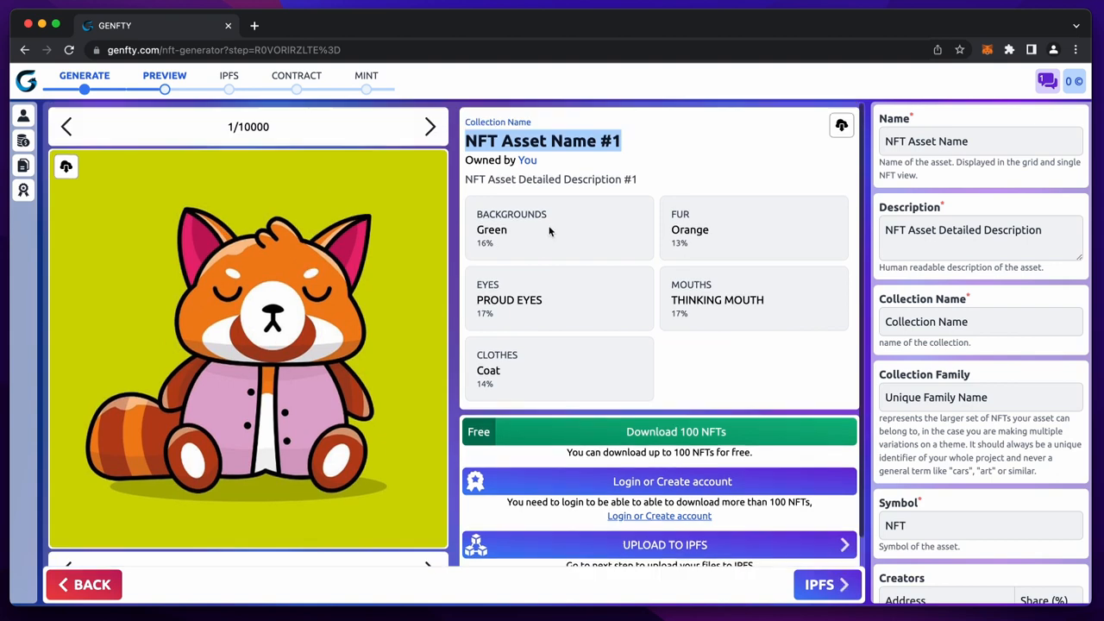
pyautogui.tripleClick(495, 122)
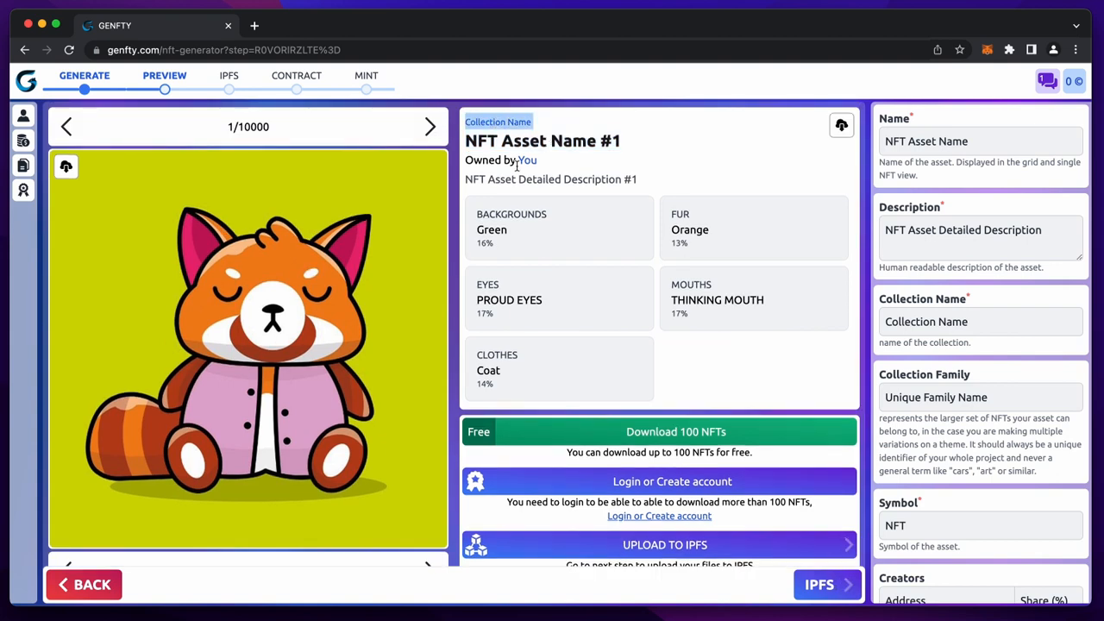
pyautogui.tripleClick(932, 144)
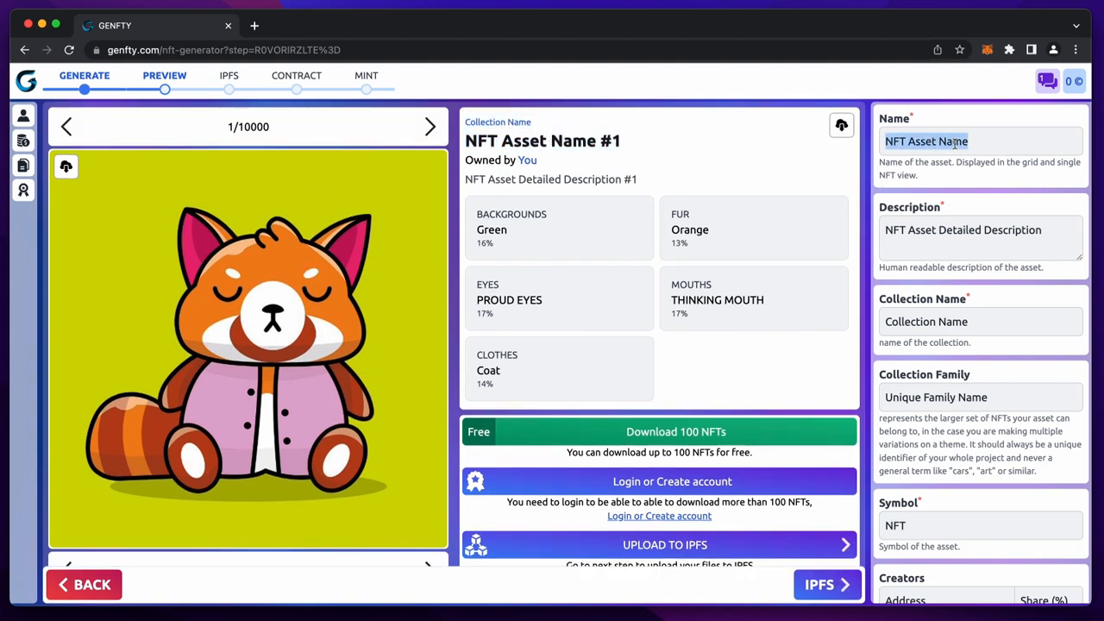
pyautogui.write('Genfty Pand')
pyautogui.write('a is an NFT Generated with Genfty...')
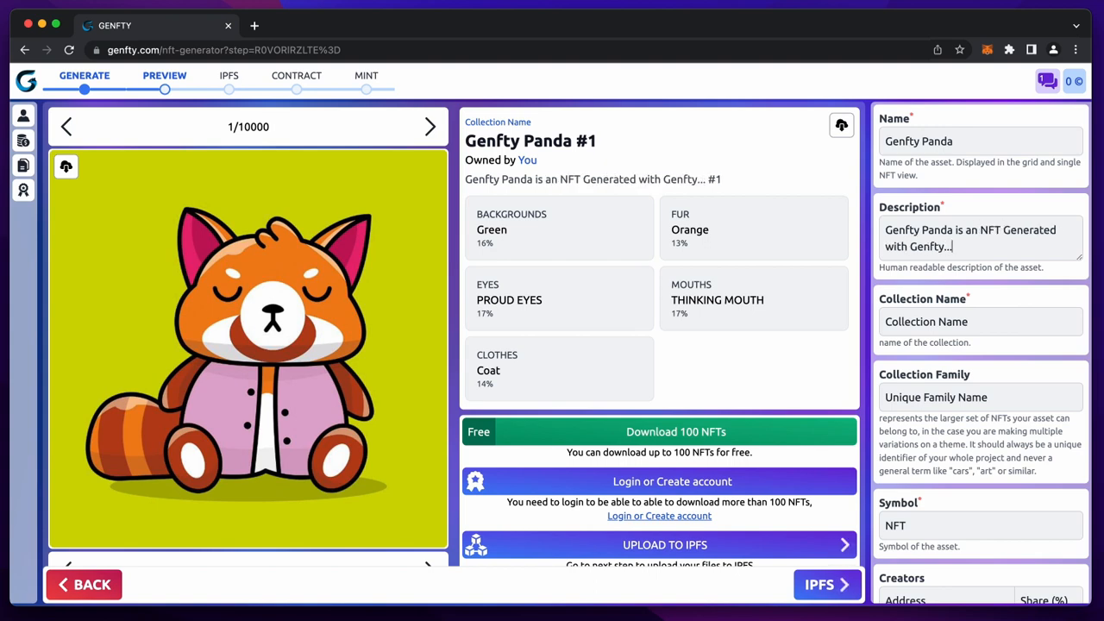
# - Set Collection Name 'Genfty Panda', Collection Family 'panda' and Symbol 'PND'
pyautogui.press('Tab')
pyautogui.write('Genfty Panda')
pyautogui.press('Tab')
pyautogui.write('panda')
pyautogui.press('Tab')
pyautogui.write('PND')
# - Set the seller fee basis points to 5 and bring up the login panel
pyautogui.doubleClick(928, 473)
pyautogui.write('5')
pyautogui.scroll(-1, 707, 488)
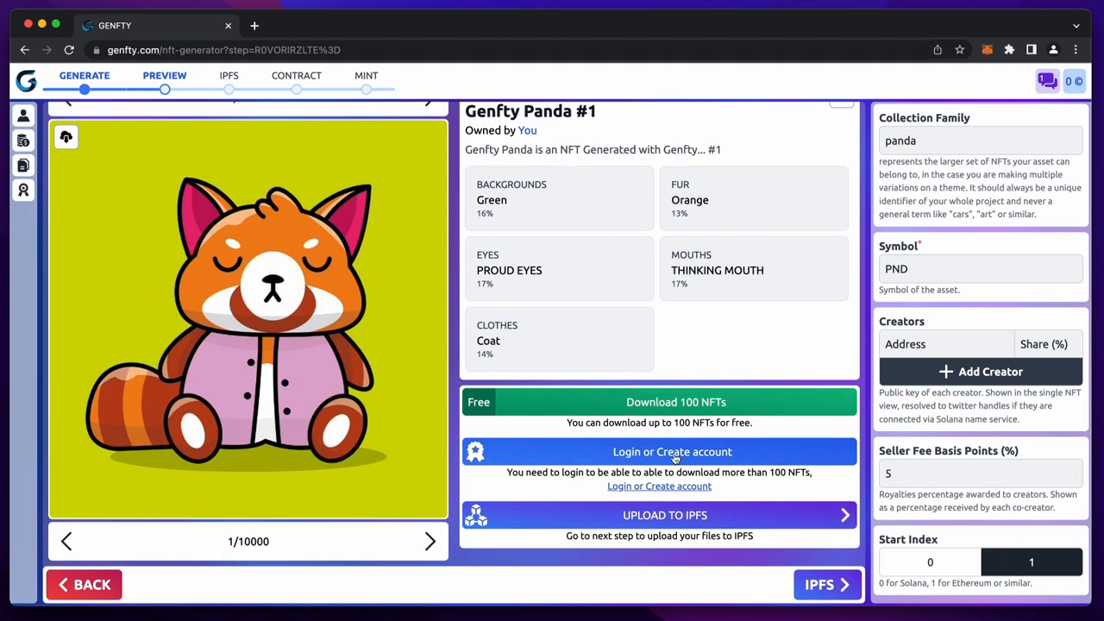
pyautogui.click(682, 454)
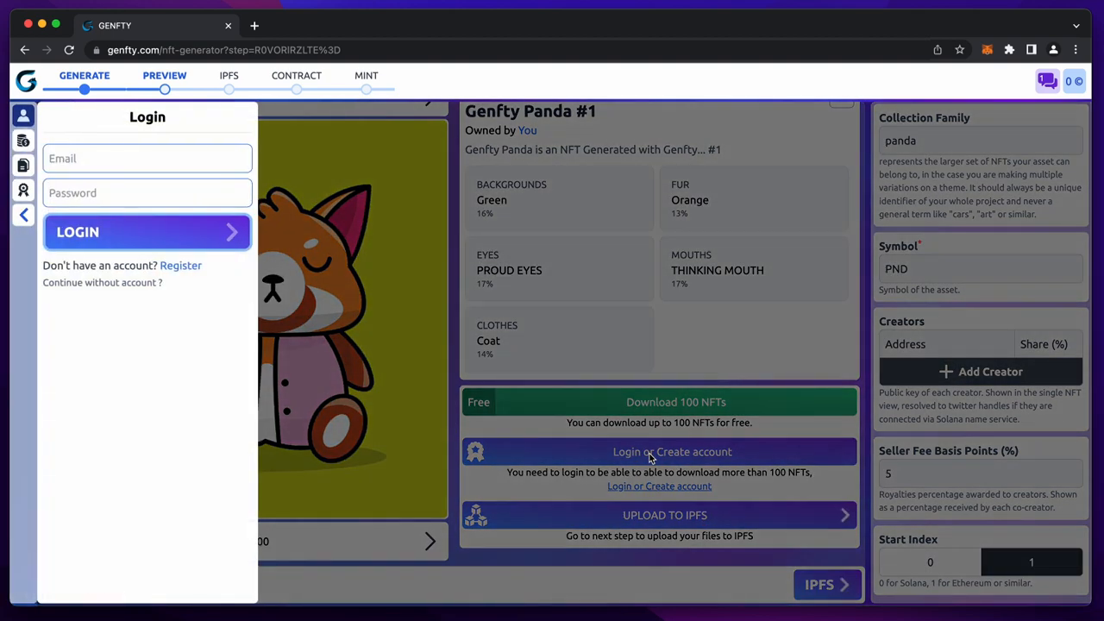
# - Log in to the Genfty account with the account e-mail and password
pyautogui.click(158, 159)
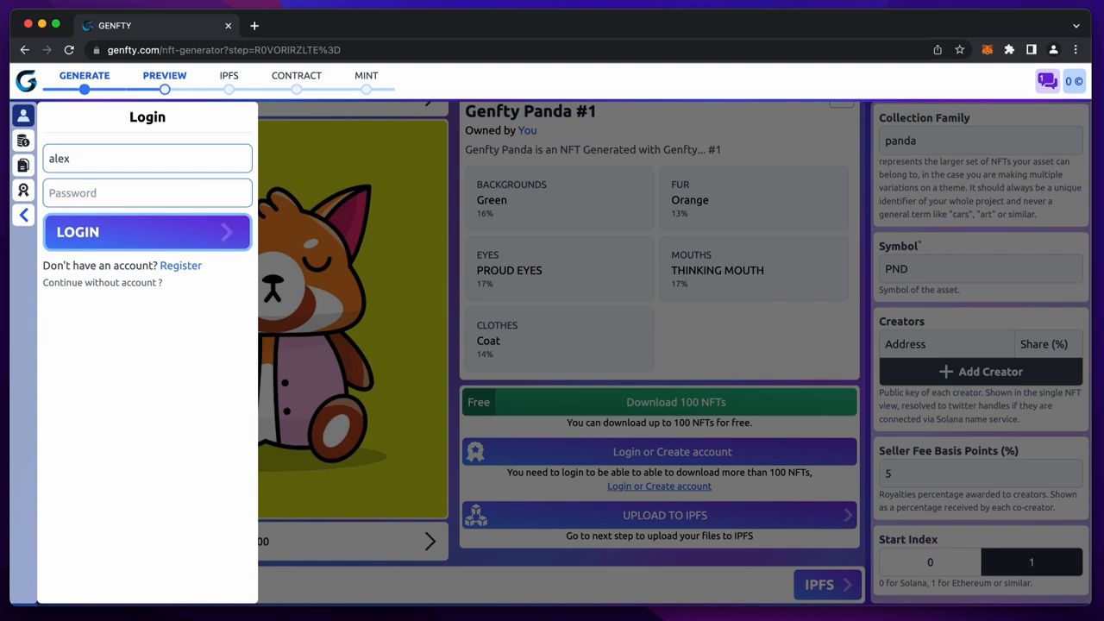
pyautogui.press('Tab')
pyautogui.write('••••••••')
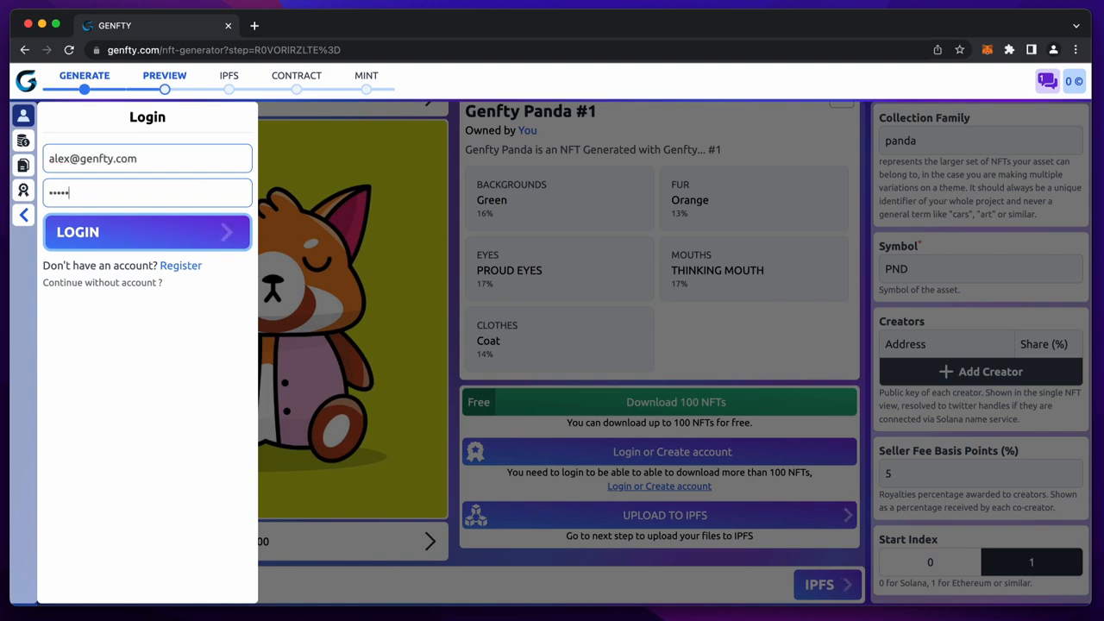
pyautogui.press('Return')
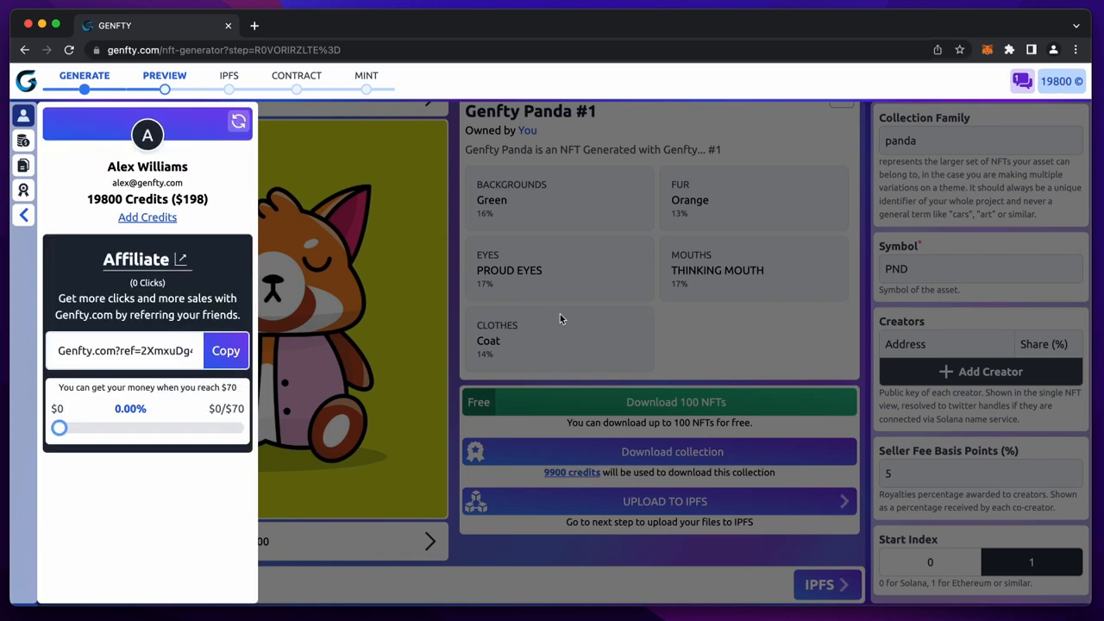
# - Review the account's 19800 credit balance and the past payments list with its crypto method
pyautogui.click(591, 330)
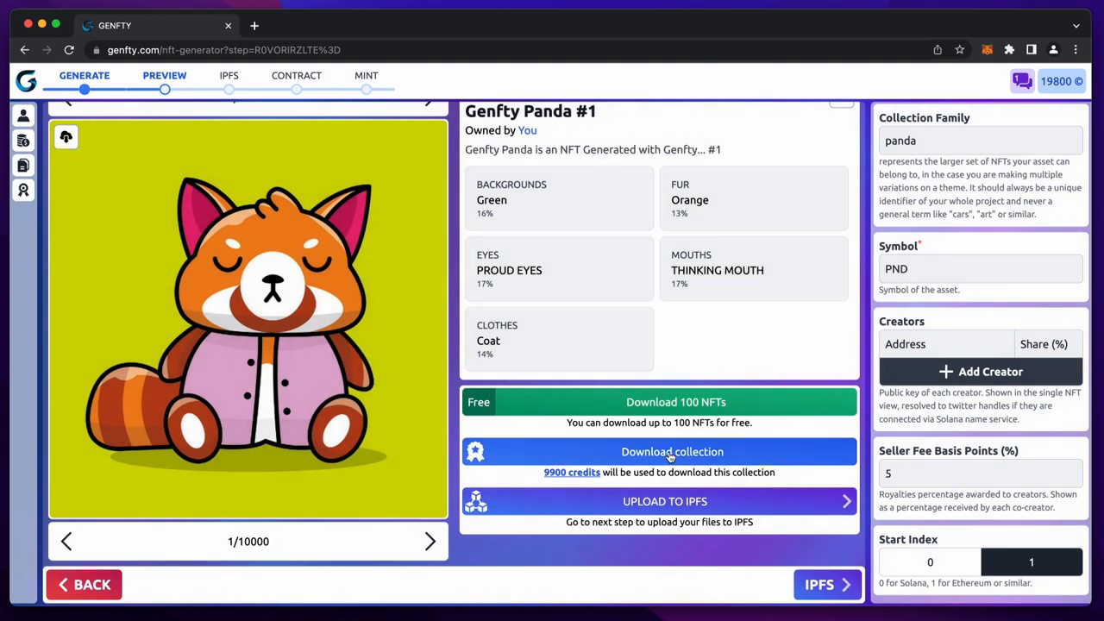
pyautogui.click(568, 473)
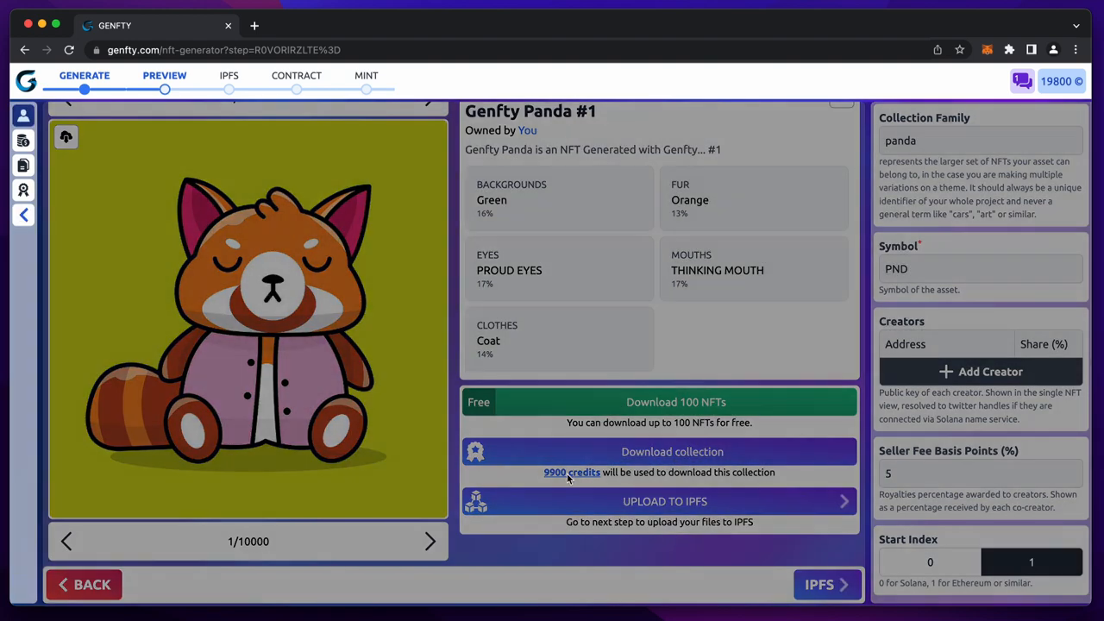
pyautogui.tripleClick(177, 200)
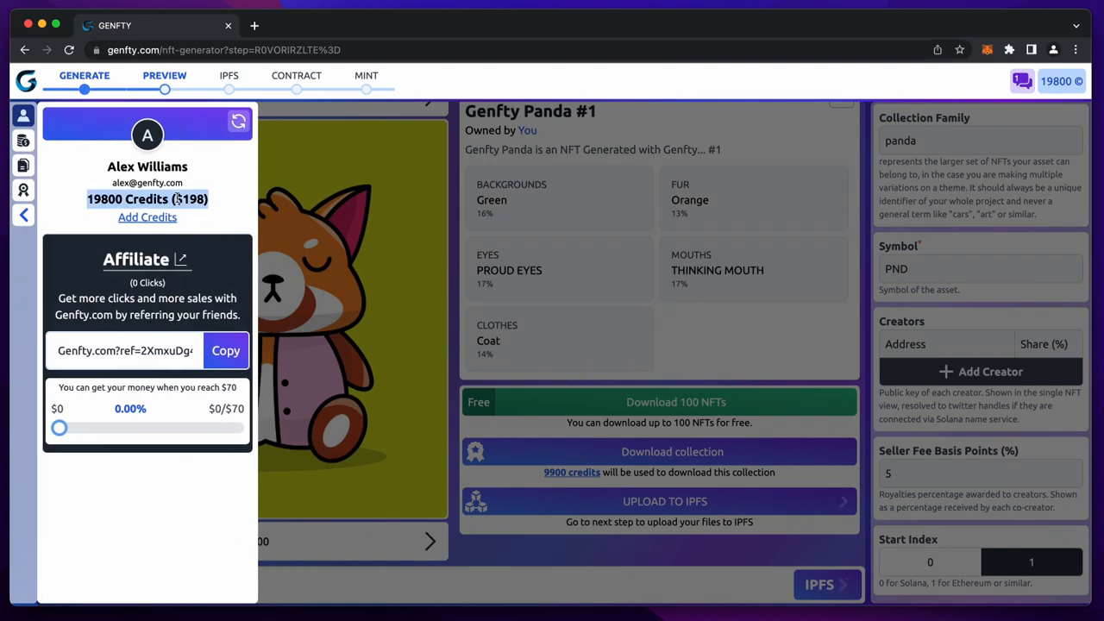
pyautogui.click(24, 140)
pyautogui.doubleClick(138, 213)
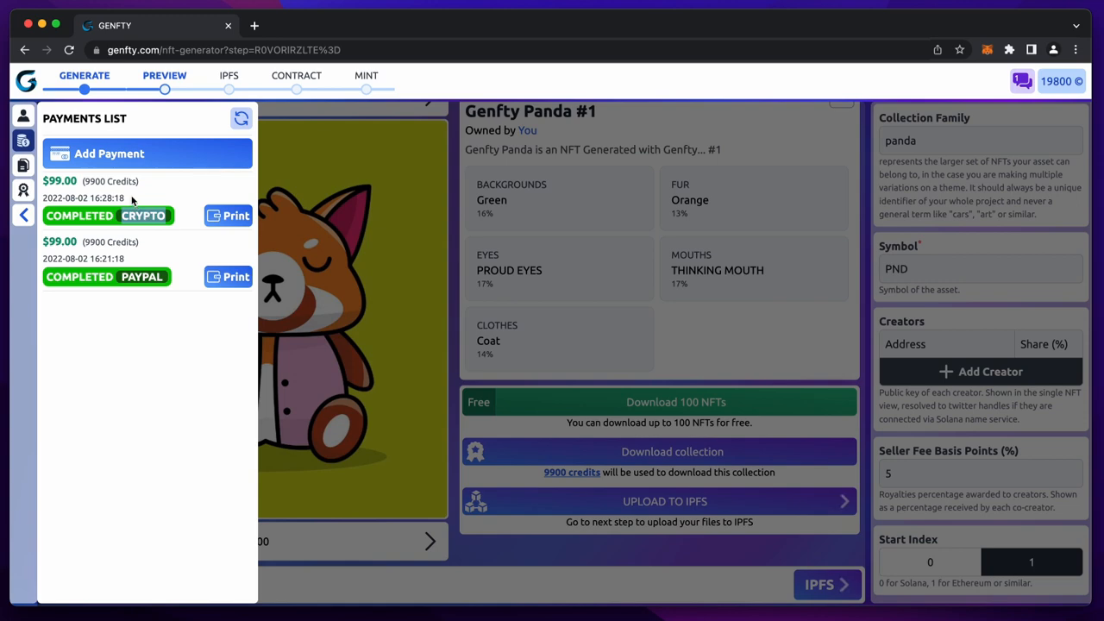
# - Start buying more credits, then back out and close the payments panel
pyautogui.click(126, 156)
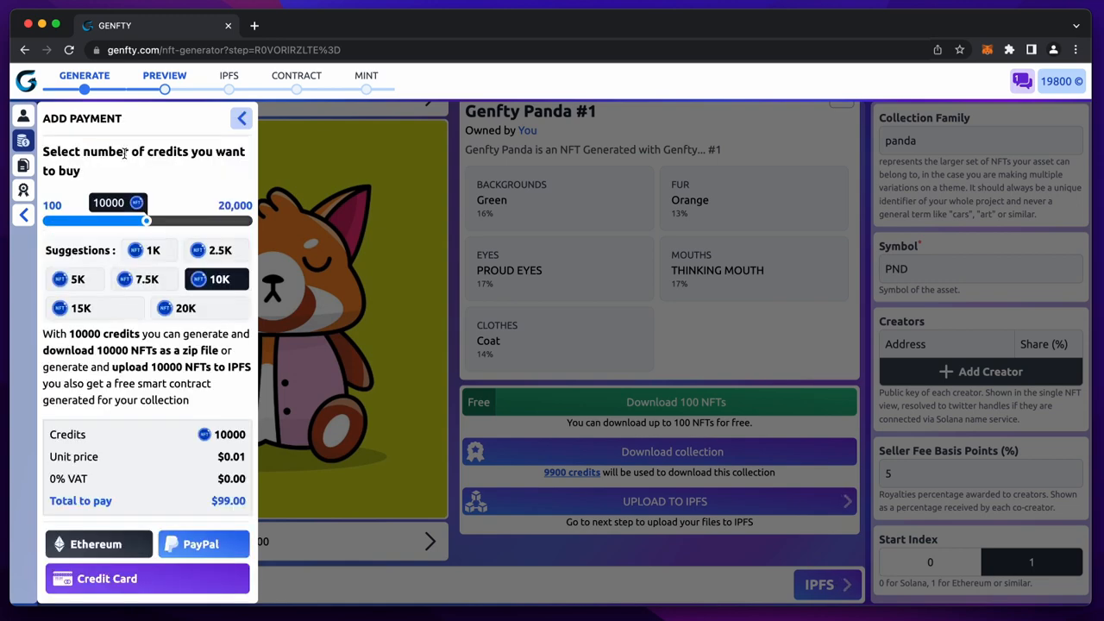
pyautogui.scroll(-1, 121, 307)
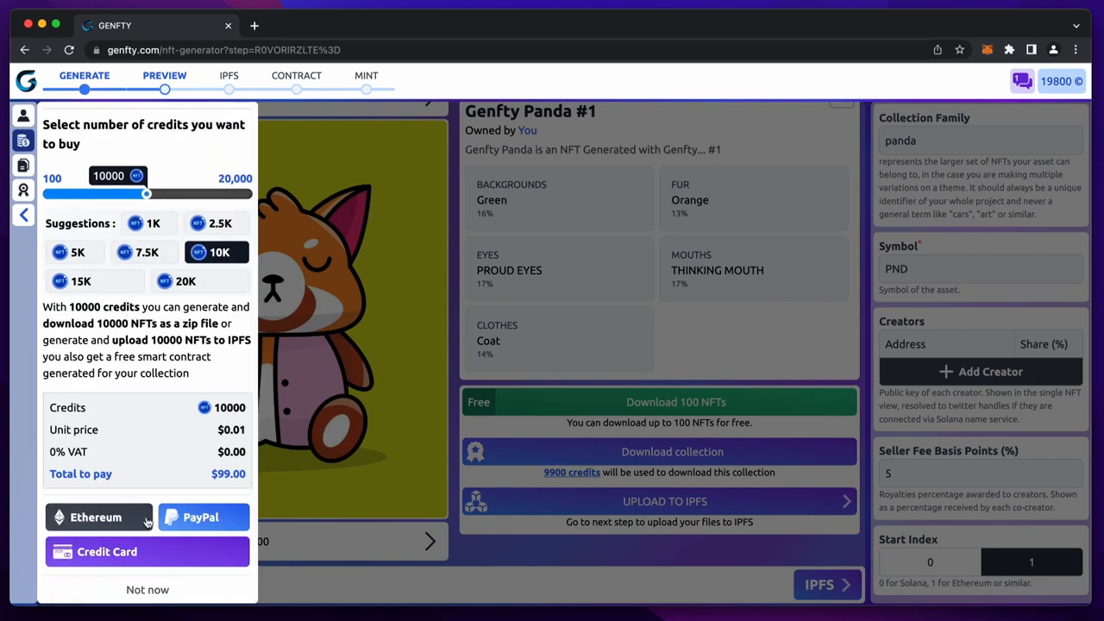
pyautogui.click(142, 591)
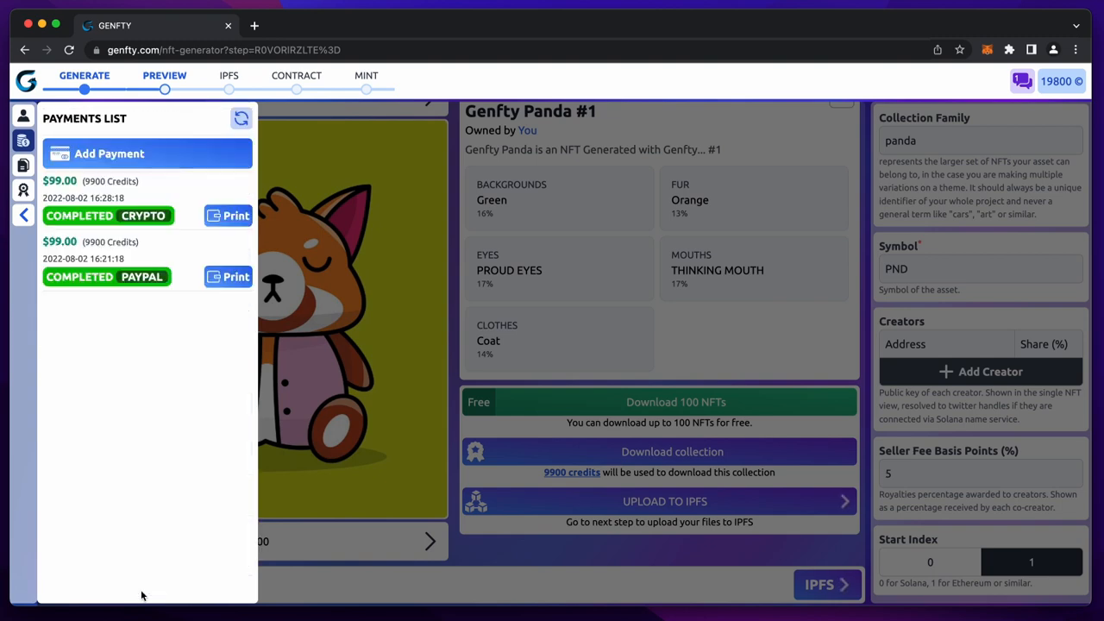
pyautogui.click(527, 301)
pyautogui.scroll(1, 579, 298)
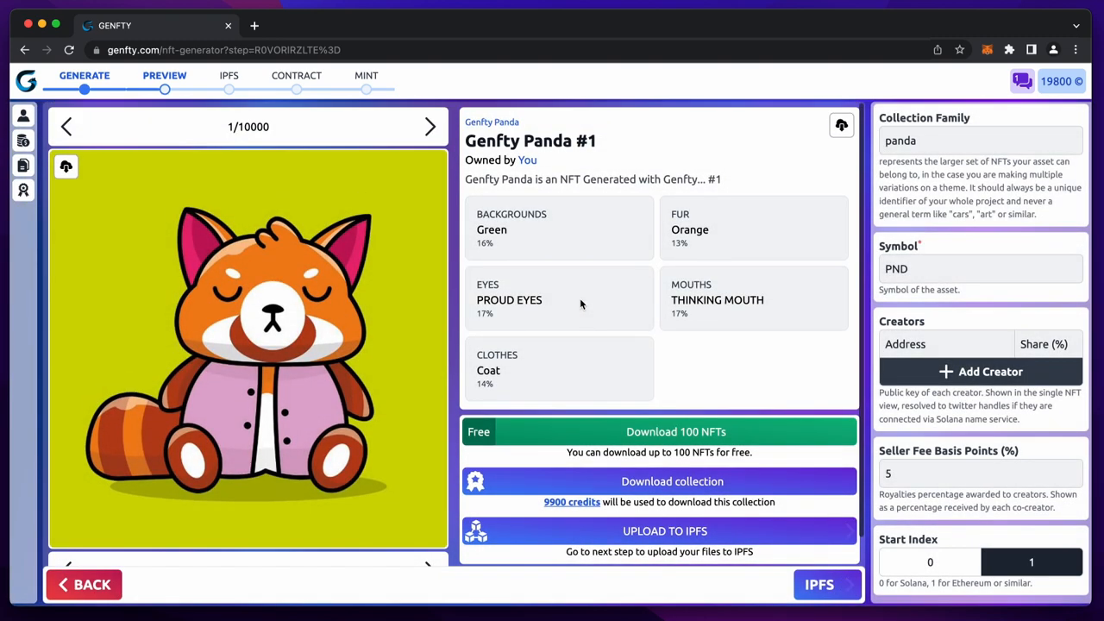
pyautogui.click(664, 487)
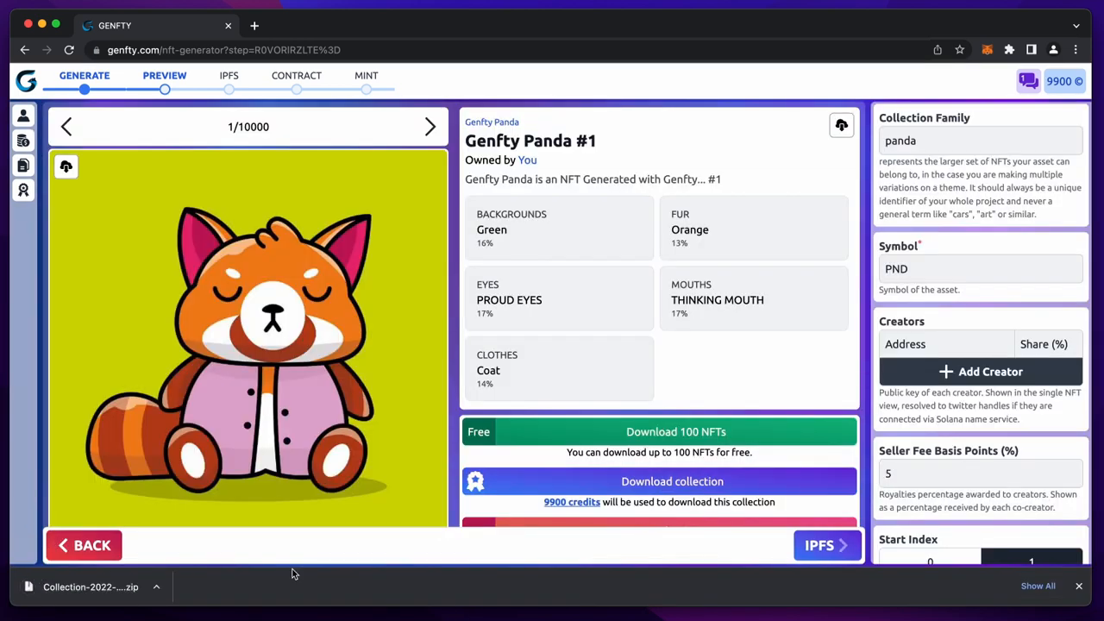
pyautogui.click(158, 595)
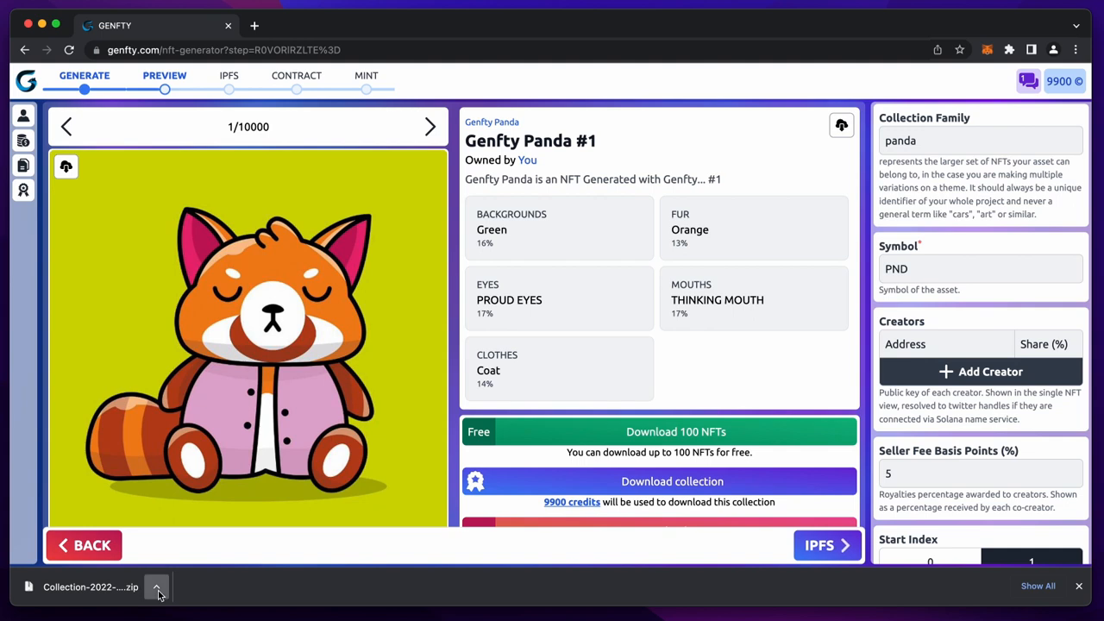
pyautogui.click(176, 620)
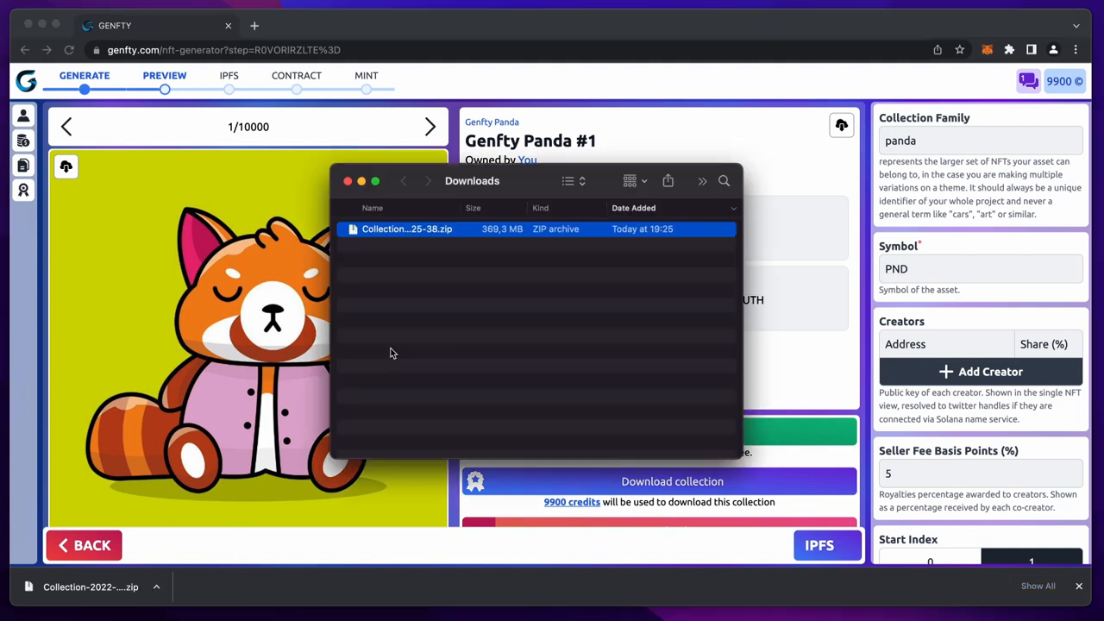
pyautogui.doubleClick(395, 229)
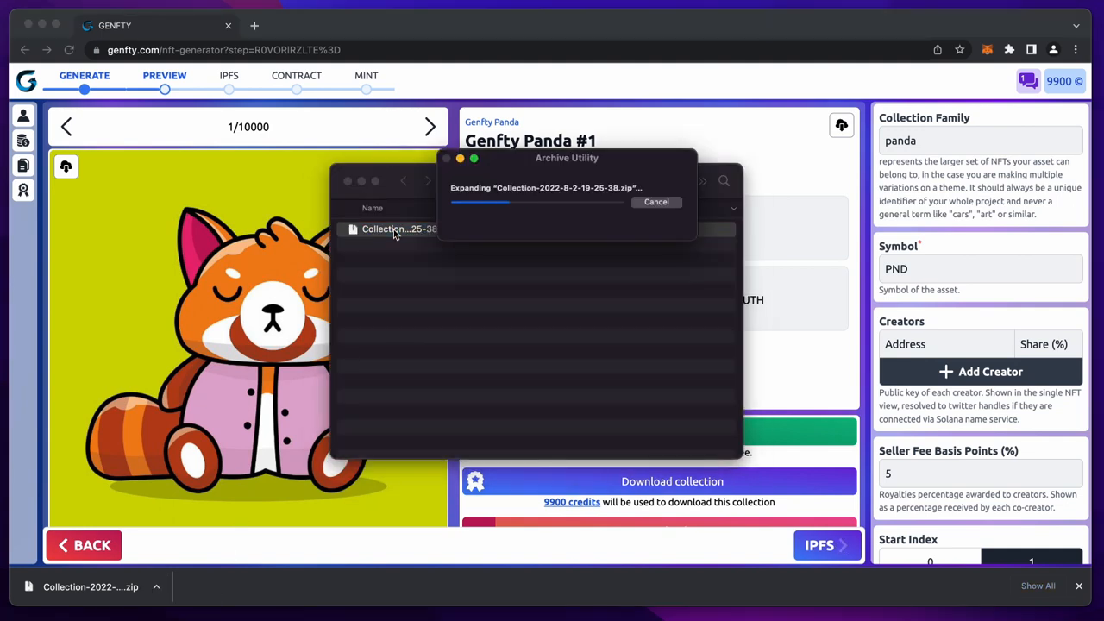
pyautogui.moveTo(331, 165); pyautogui.dragTo(233, 99)
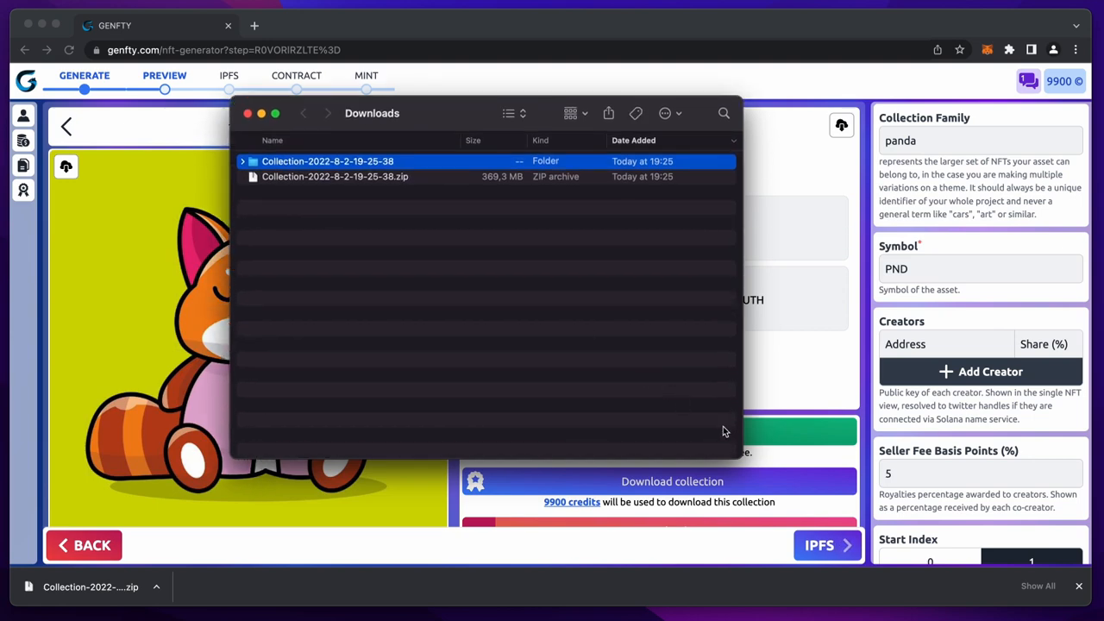
pyautogui.click(291, 224)
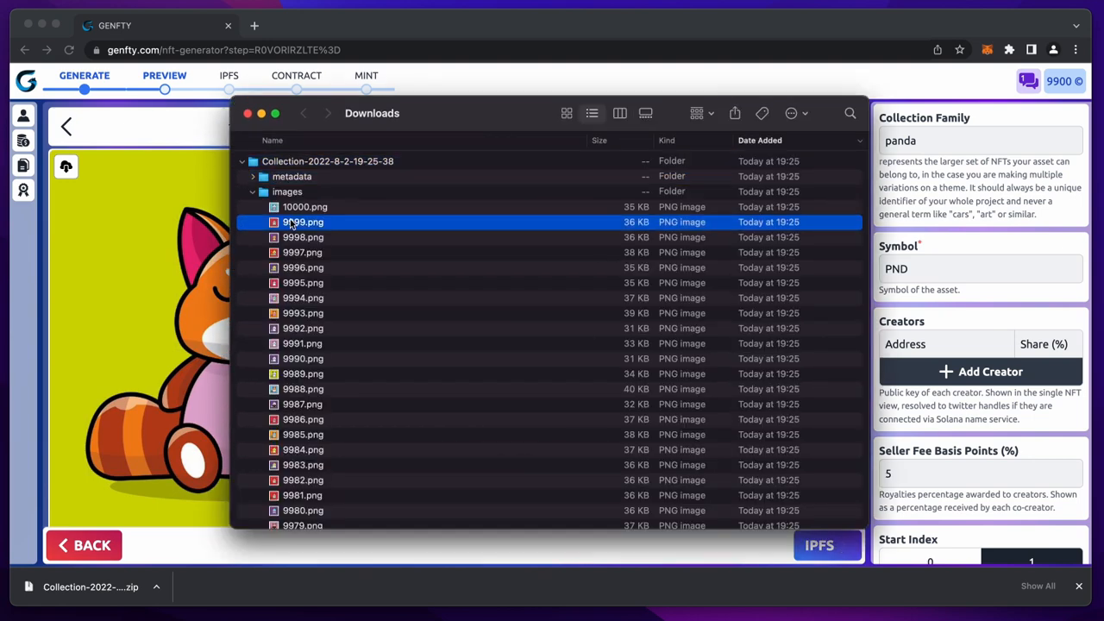
# - Inspect the 10000.json metadata, selecting its name line and the description field
pyautogui.press('space')
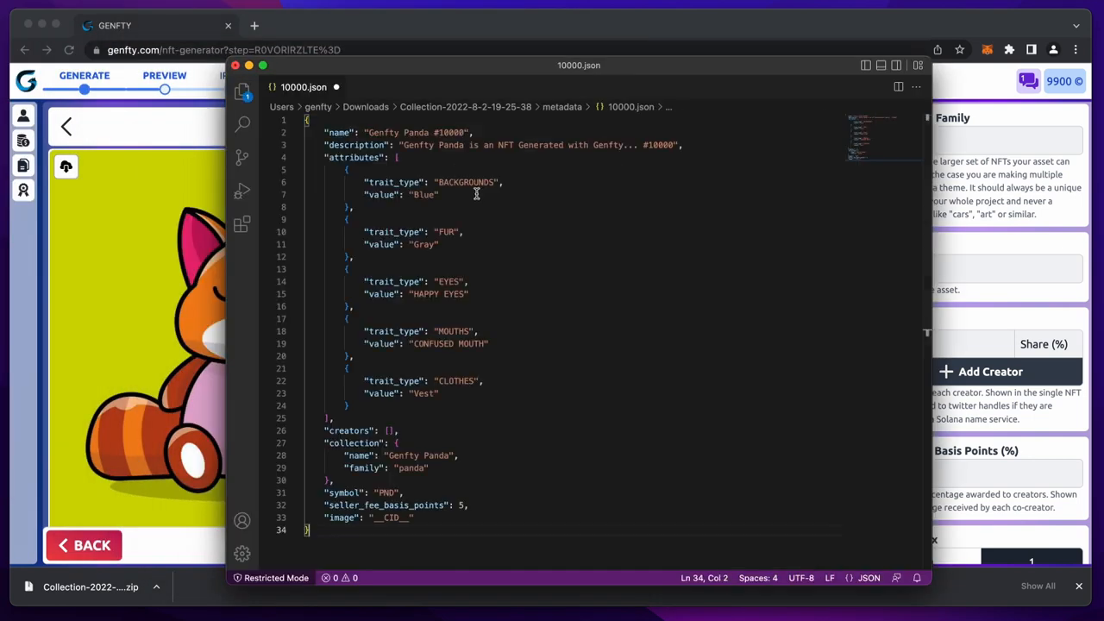
pyautogui.scroll(-3, 475, 207)
pyautogui.scroll(3, 474, 209)
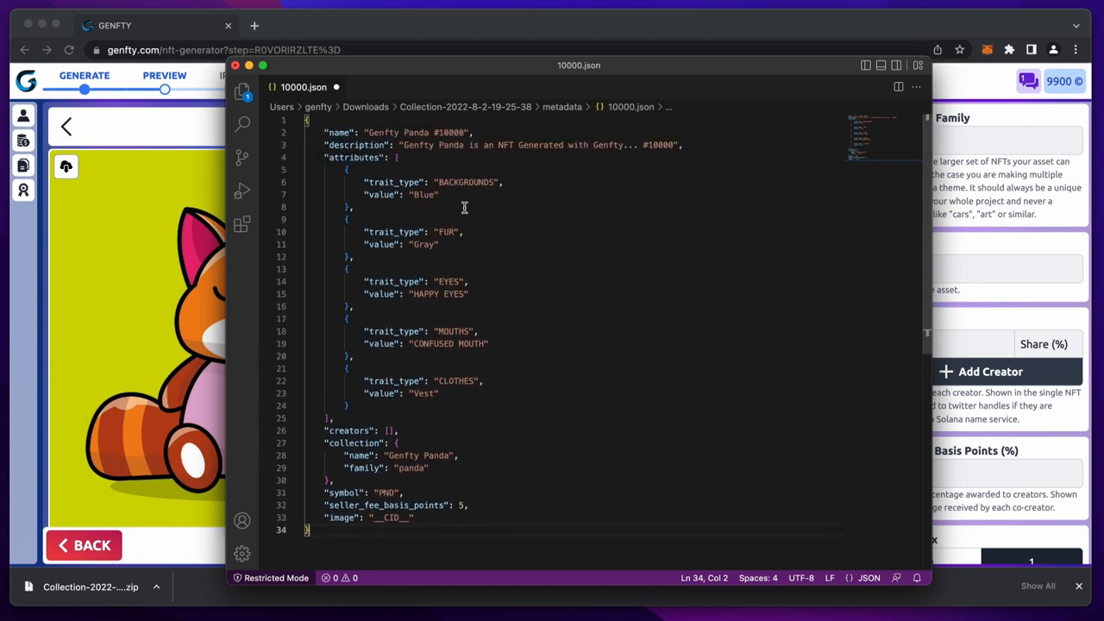
pyautogui.moveTo(324, 132); pyautogui.dragTo(488, 134)
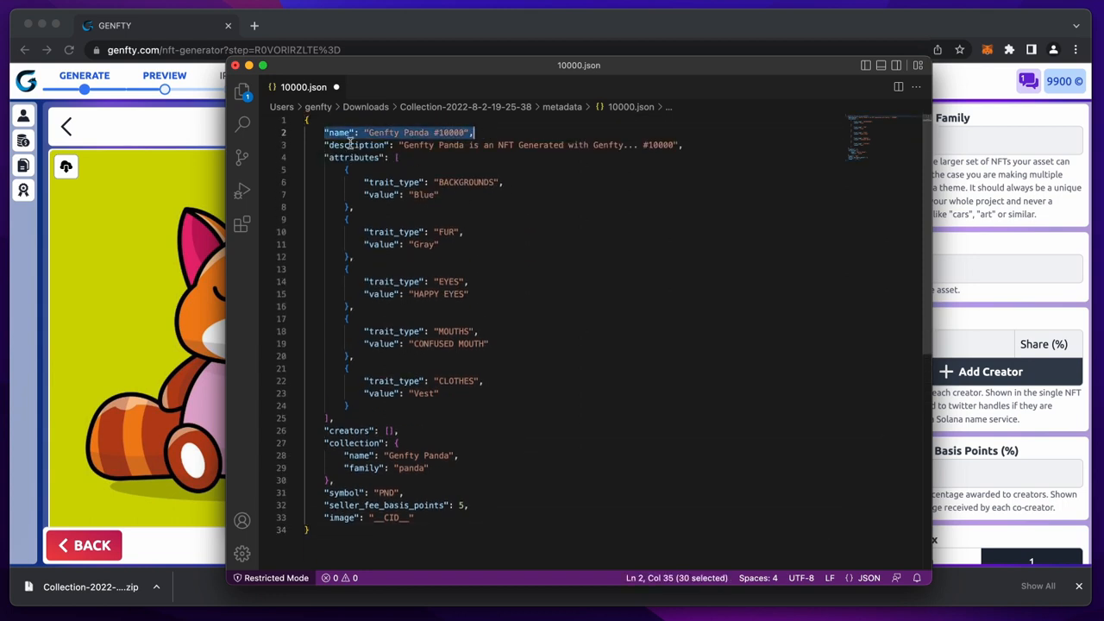
pyautogui.doubleClick(350, 144)
pyautogui.click(459, 182)
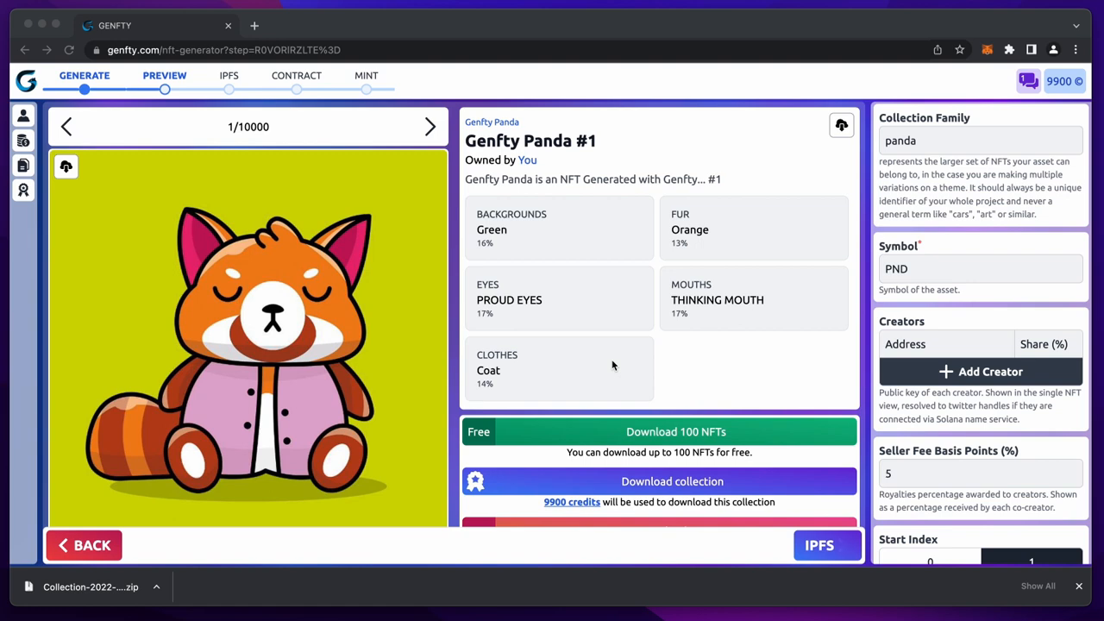
# - Upload the 10000 images and 10000 JSON files to IPFS and wait for the CID
pyautogui.scroll(-2, 611, 365)
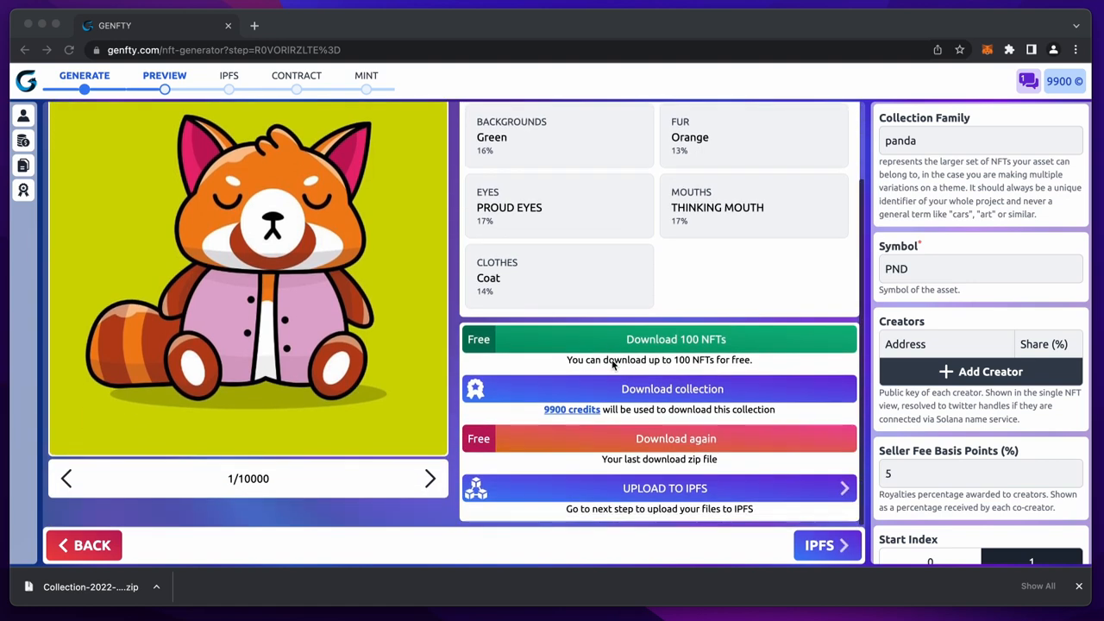
pyautogui.click(662, 462)
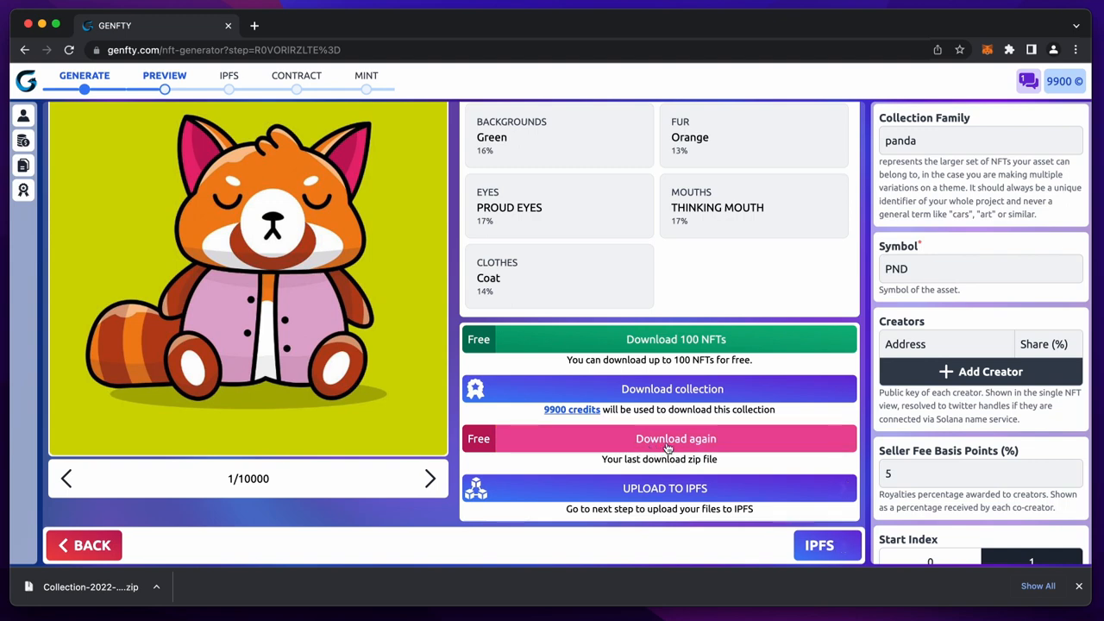
pyautogui.click(819, 545)
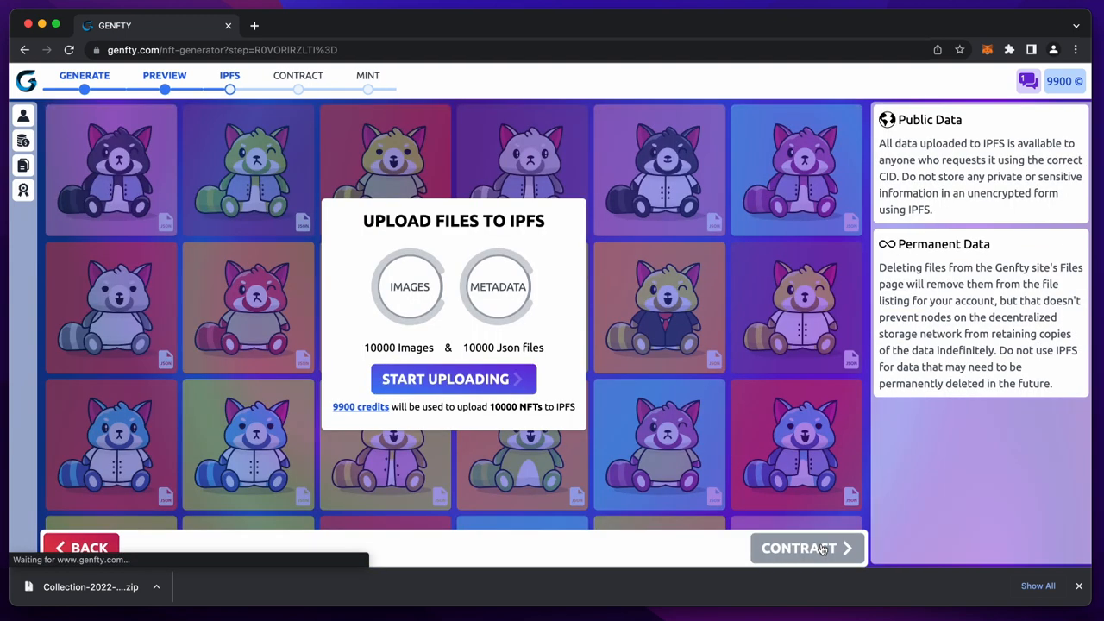
pyautogui.click(455, 381)
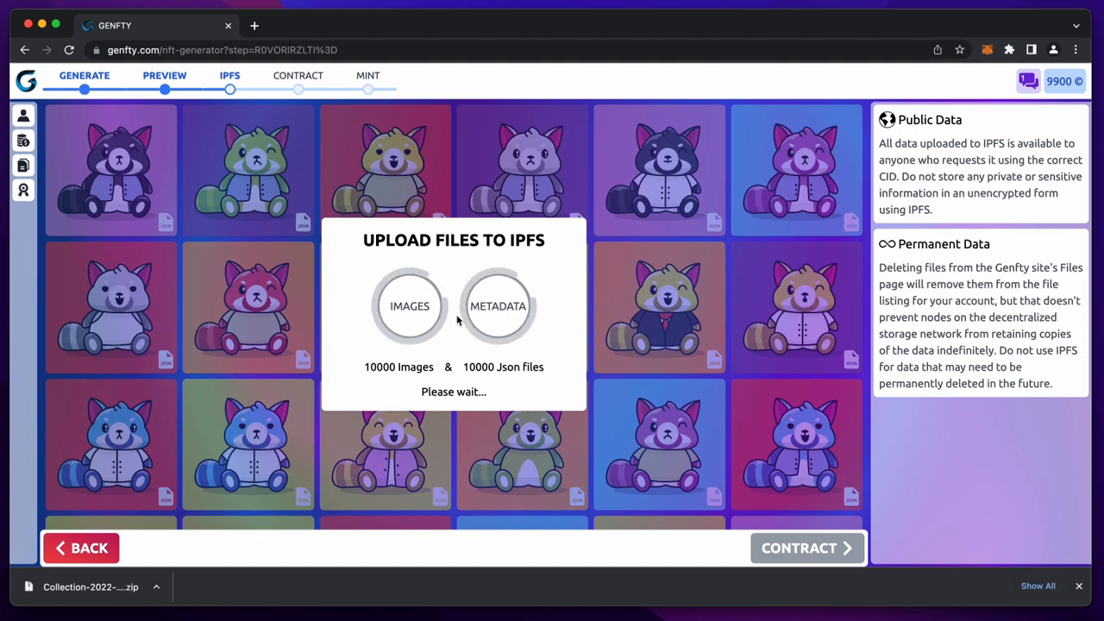
pyautogui.click(1079, 586)
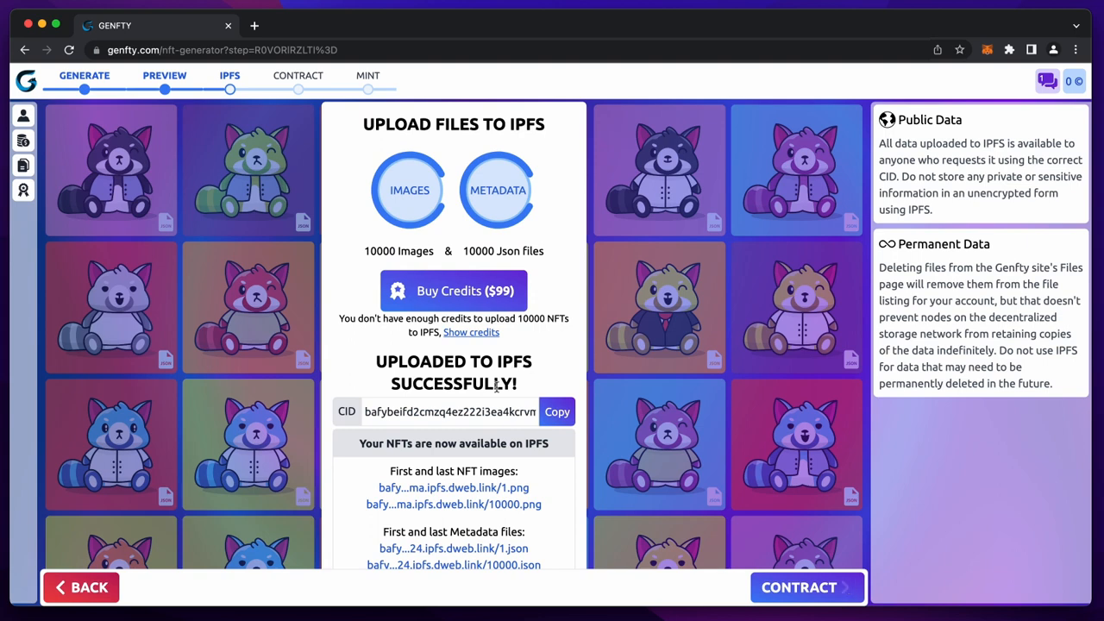
pyautogui.scroll(-1, 497, 388)
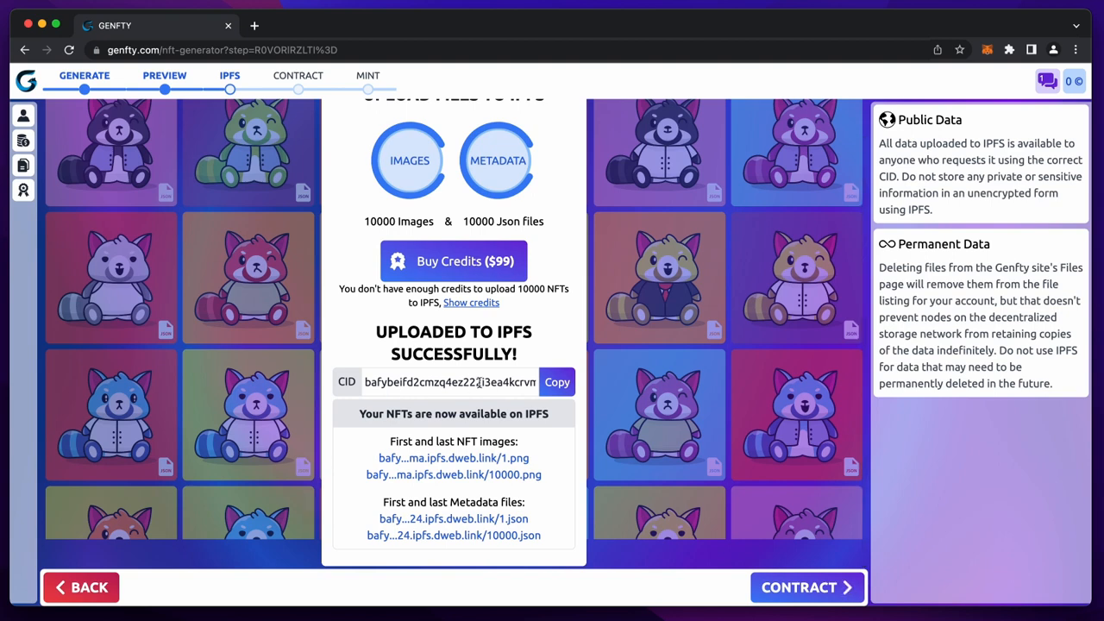
pyautogui.click(457, 459)
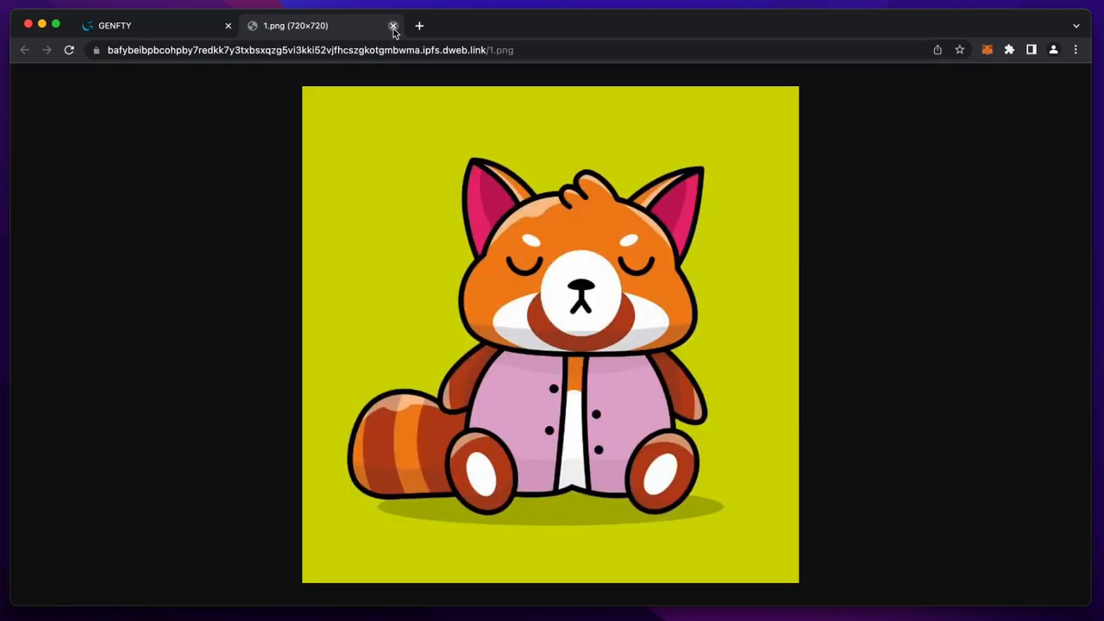
pyautogui.click(393, 26)
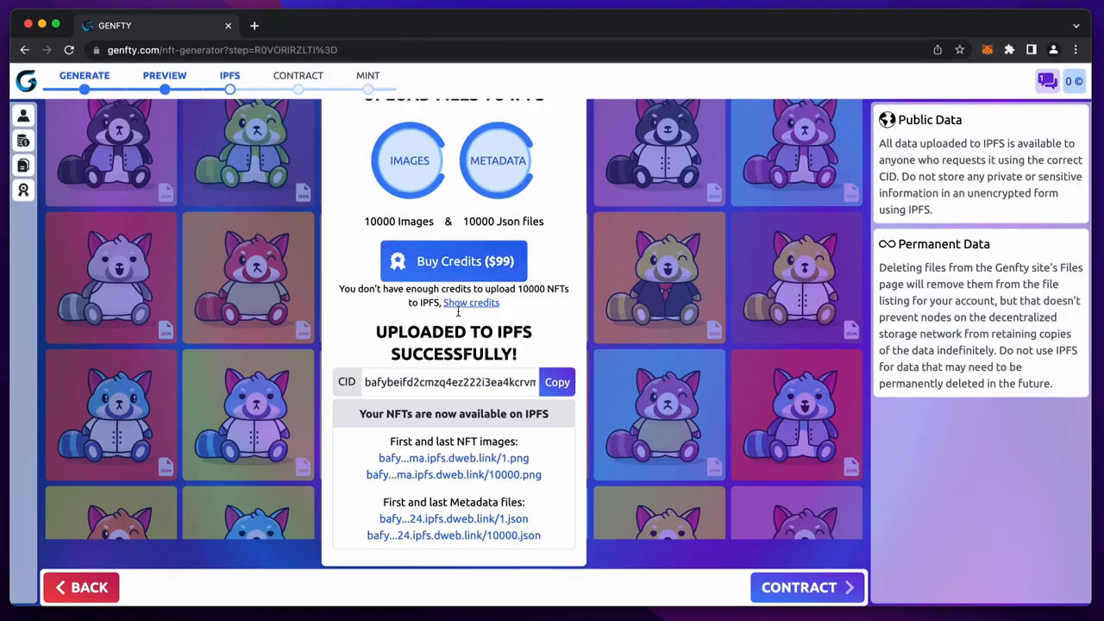
pyautogui.click(477, 475)
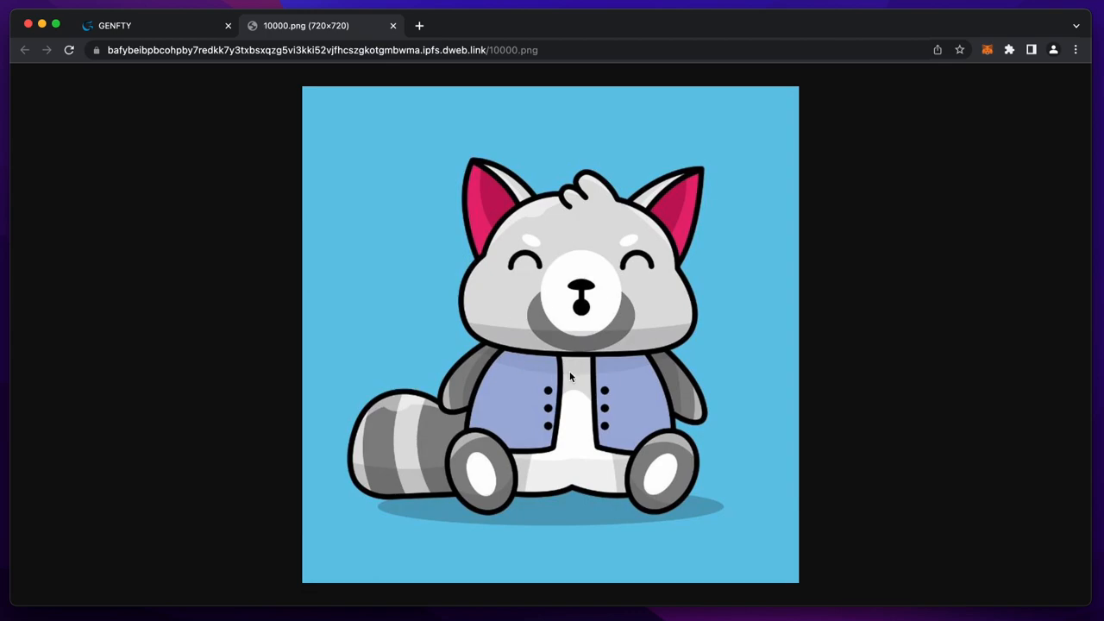
pyautogui.press('super+w')
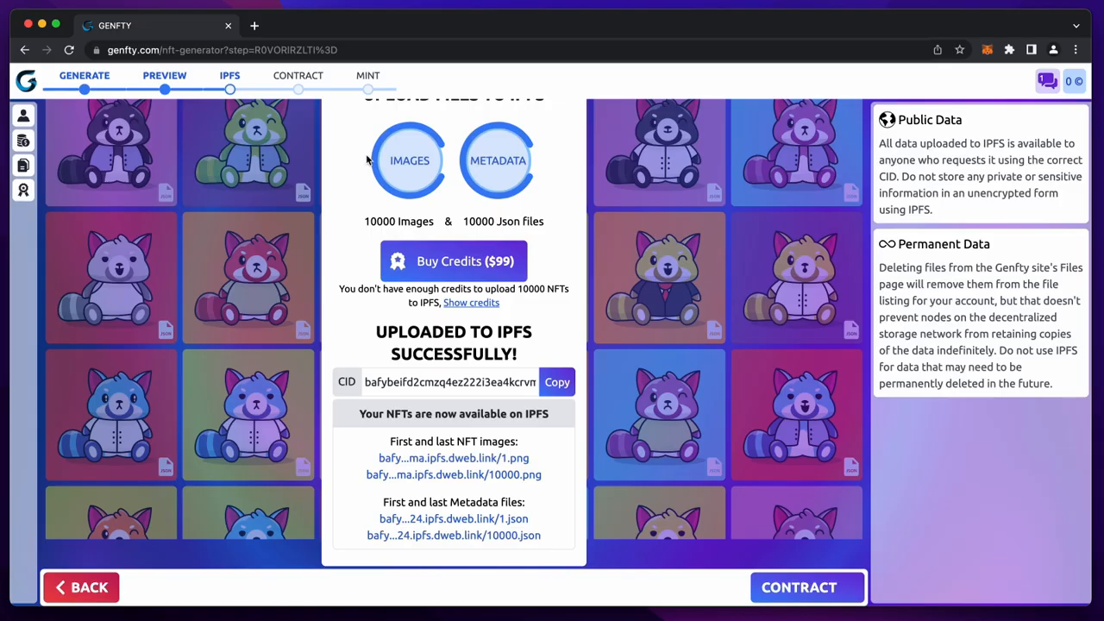
# - Connect MetaMask Account 1 to Genfty on the Smart Contract step
pyautogui.click(813, 591)
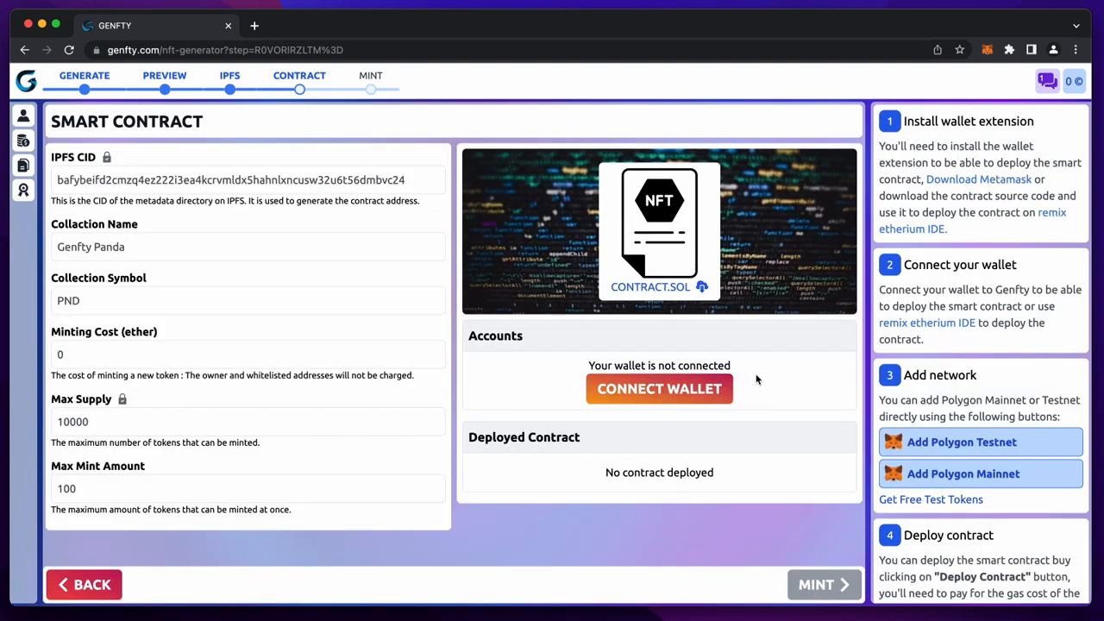
pyautogui.click(679, 389)
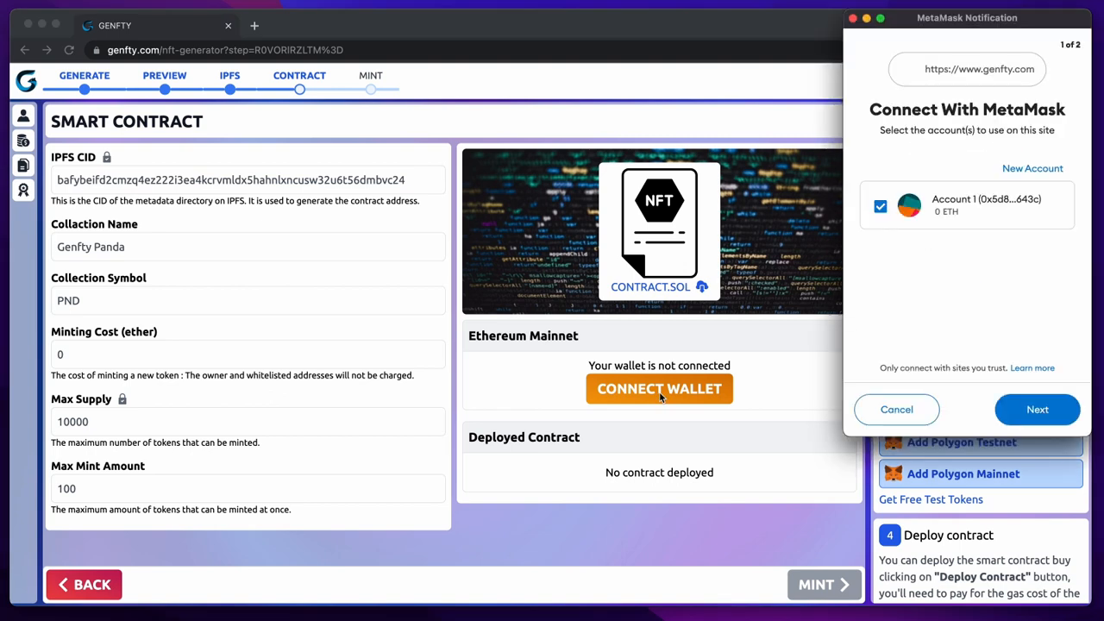
pyautogui.click(953, 207)
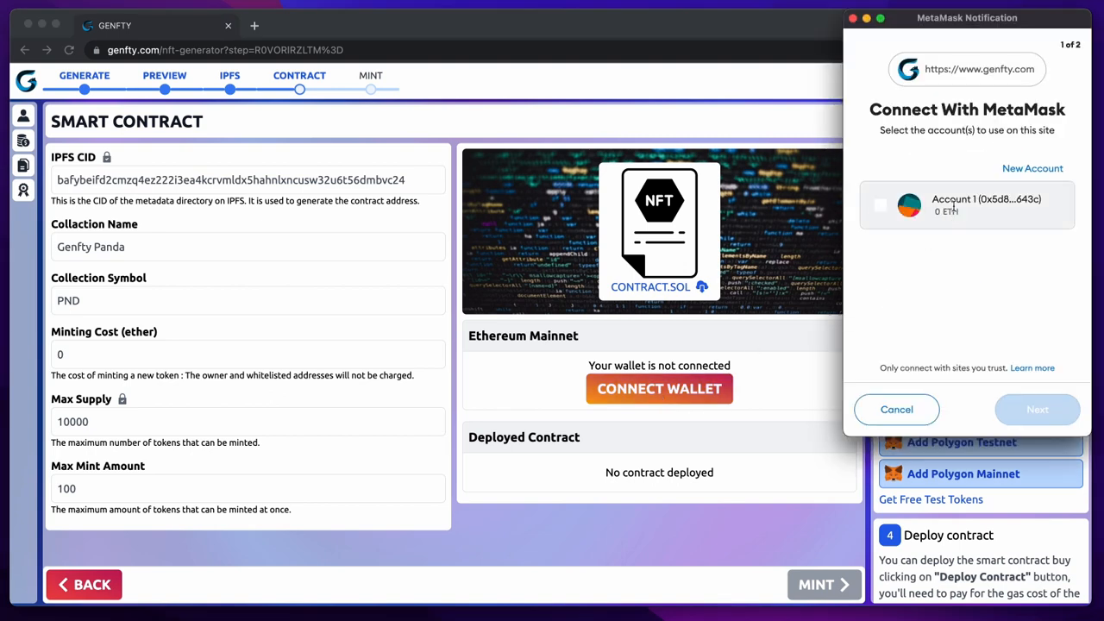
pyautogui.click(952, 208)
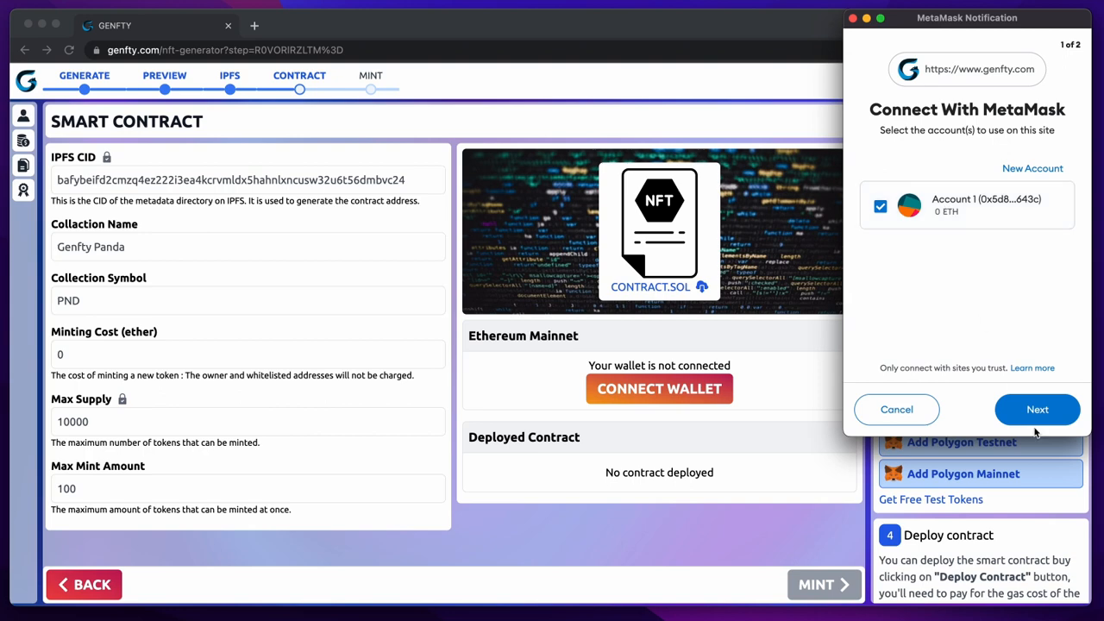
pyautogui.click(1034, 418)
pyautogui.click(1035, 412)
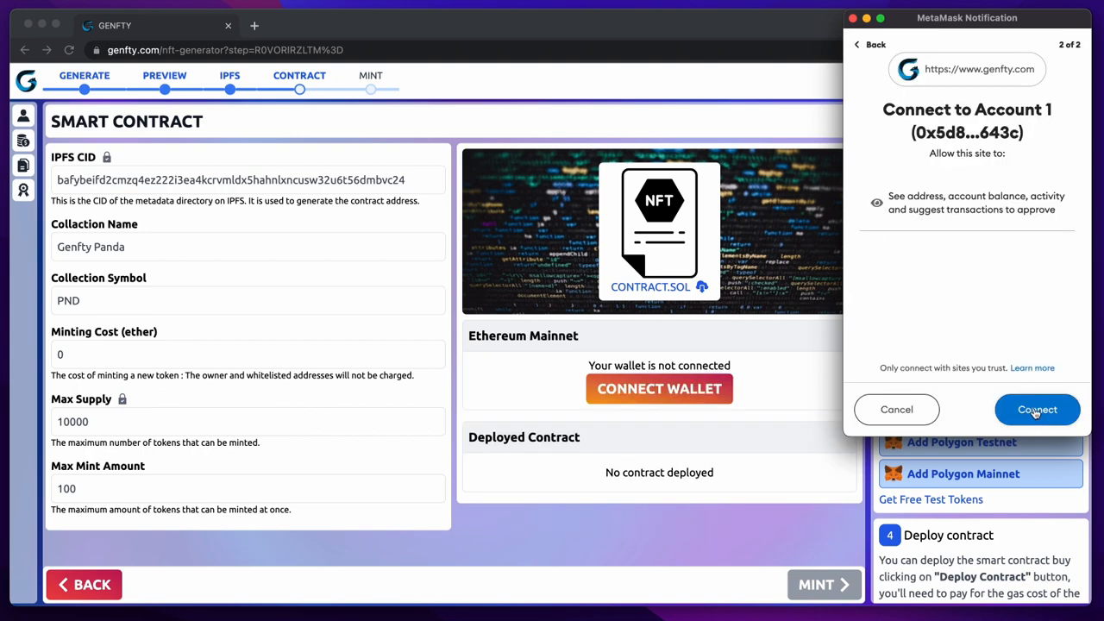
pyautogui.click(1036, 411)
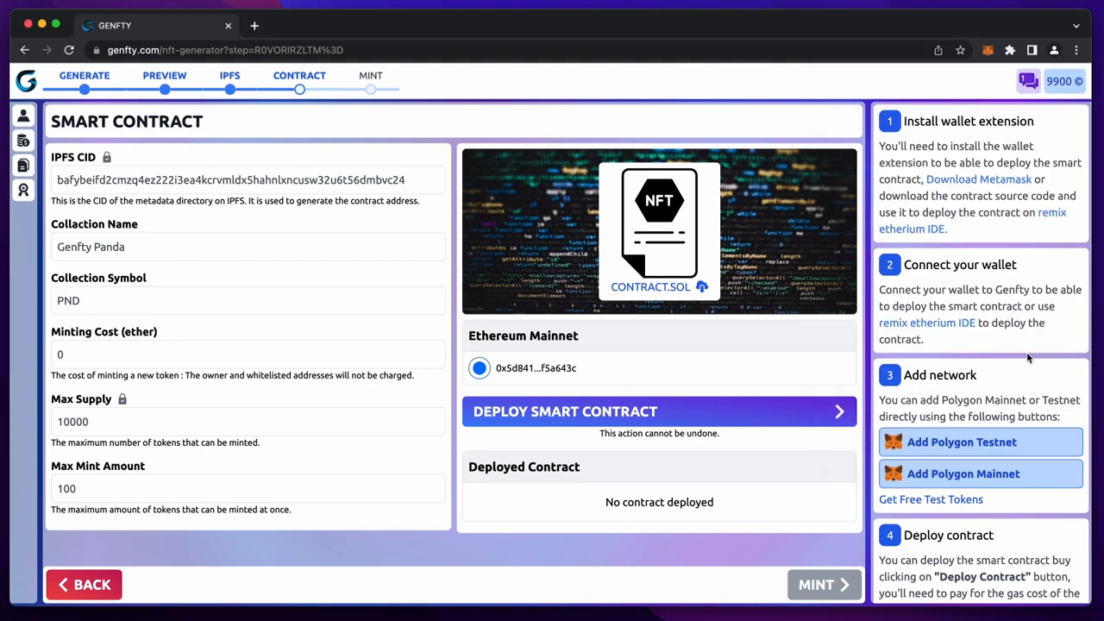
# - Check the wallet is on Ethereum Mainnet and bring up MetaMask's network list
pyautogui.tripleClick(502, 338)
pyautogui.click(987, 50)
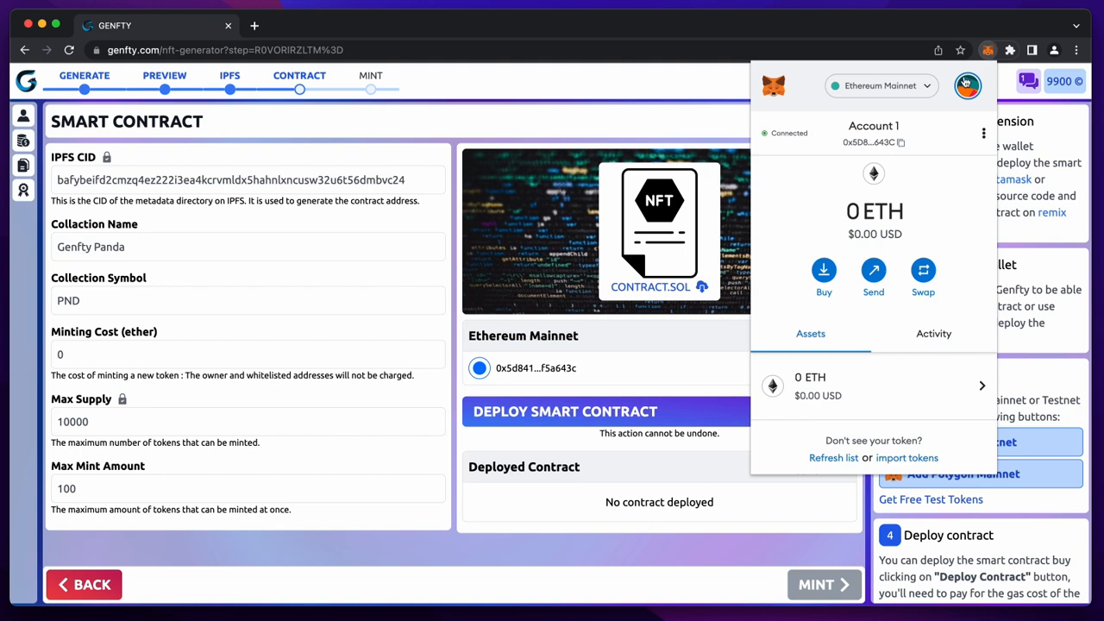
pyautogui.click(919, 86)
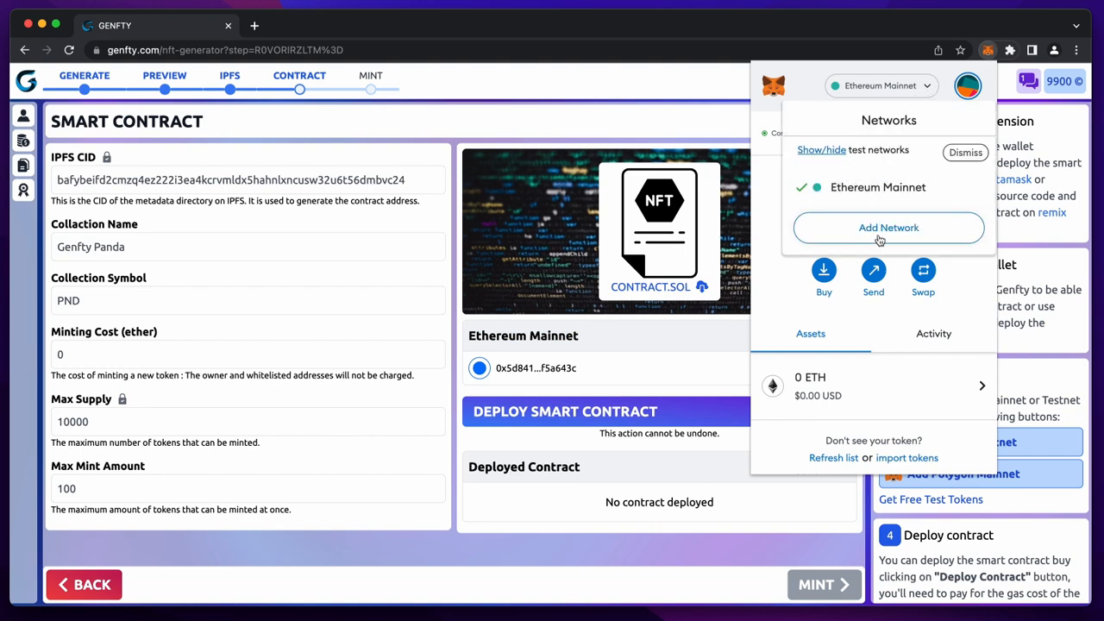
# - Add Polygon Testnet to MetaMask, approve it and switch the wallet to it
pyautogui.click(1033, 309)
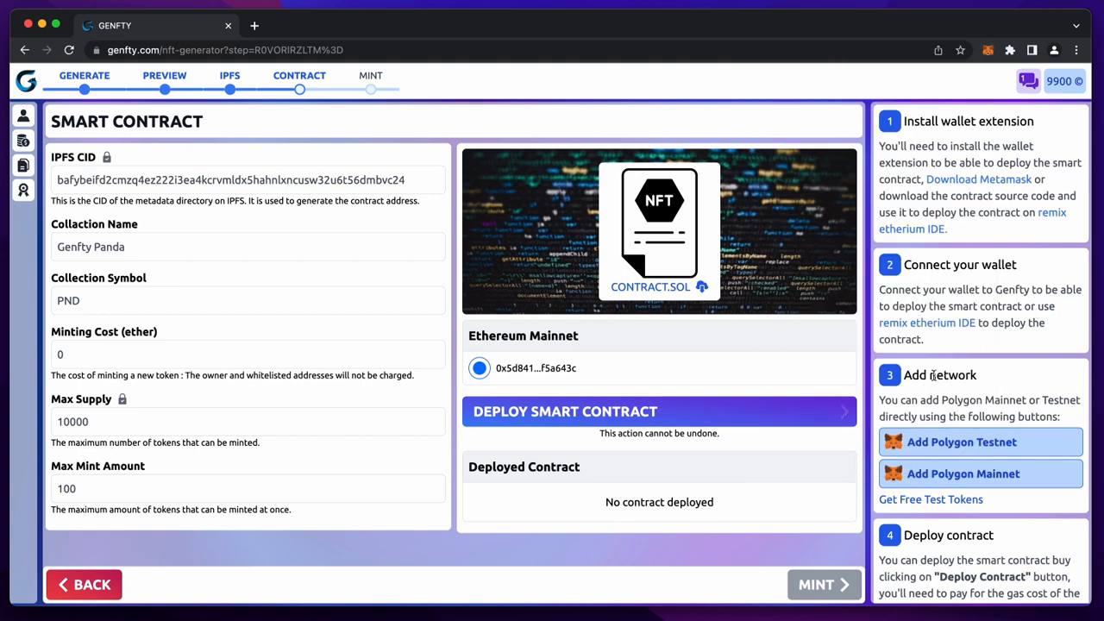
pyautogui.click(955, 471)
pyautogui.click(949, 445)
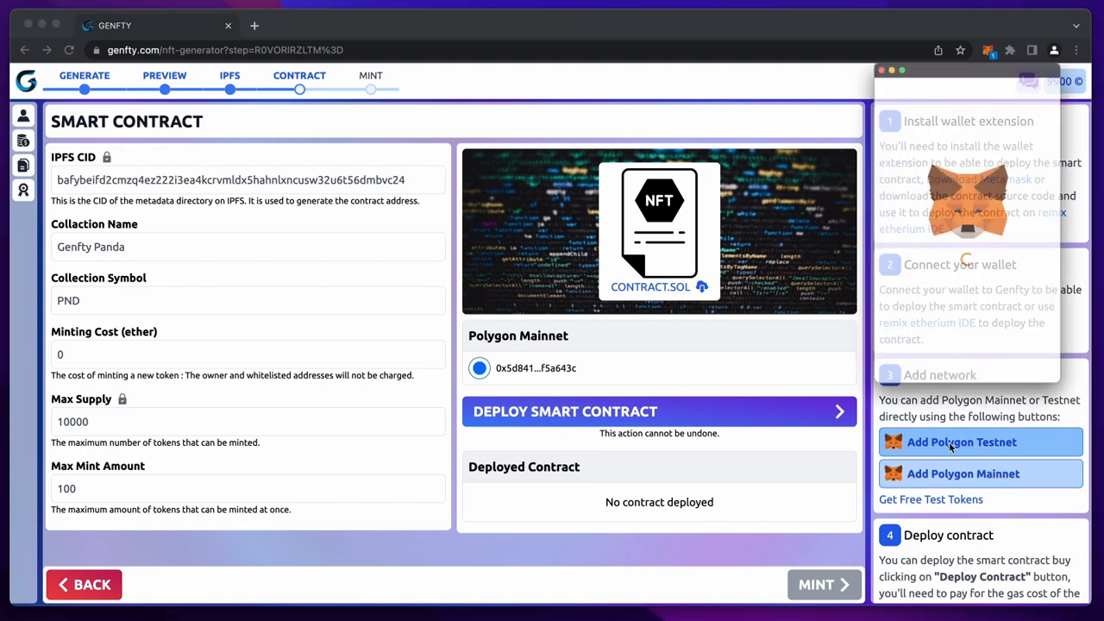
pyautogui.scroll(-3, 963, 277)
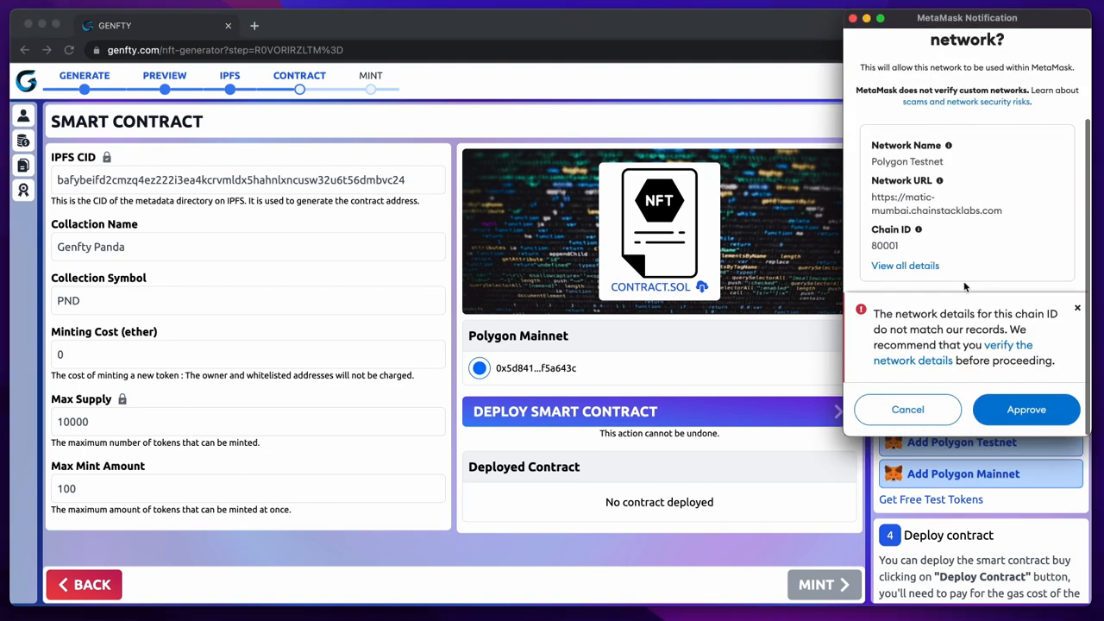
pyautogui.click(1023, 408)
pyautogui.click(1022, 406)
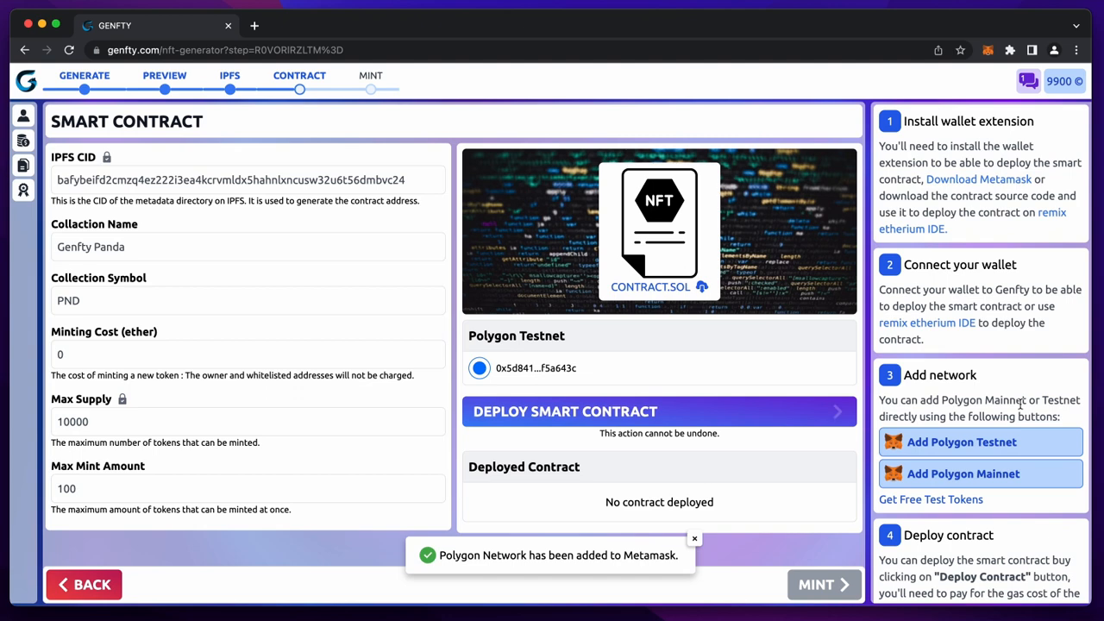
pyautogui.tripleClick(514, 339)
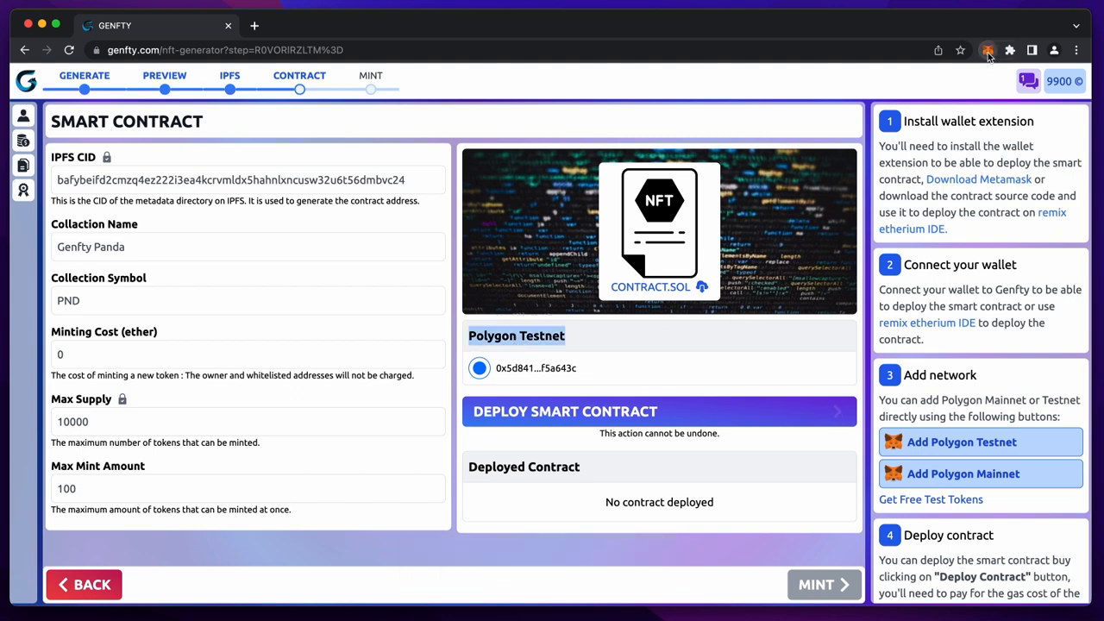
# - Request Mumbai test MATIC for the pasted wallet address and check the 0.2 MATIC balance
pyautogui.click(930, 500)
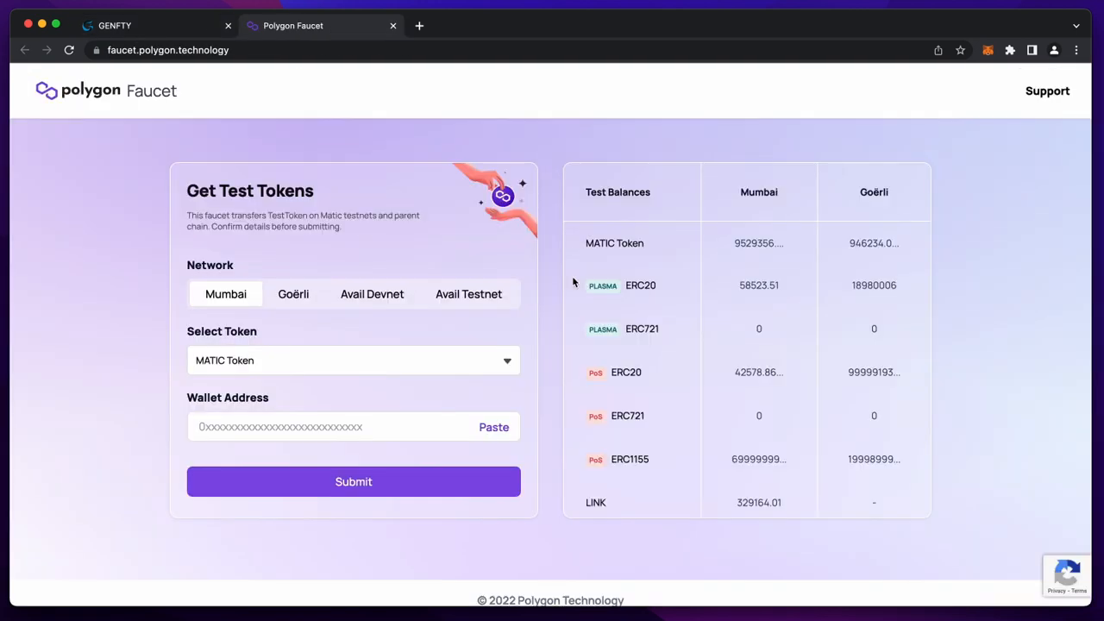
pyautogui.click(359, 424)
pyautogui.write('0x5D84178106d3b33ff8A72F90388b417D5f5a643C')
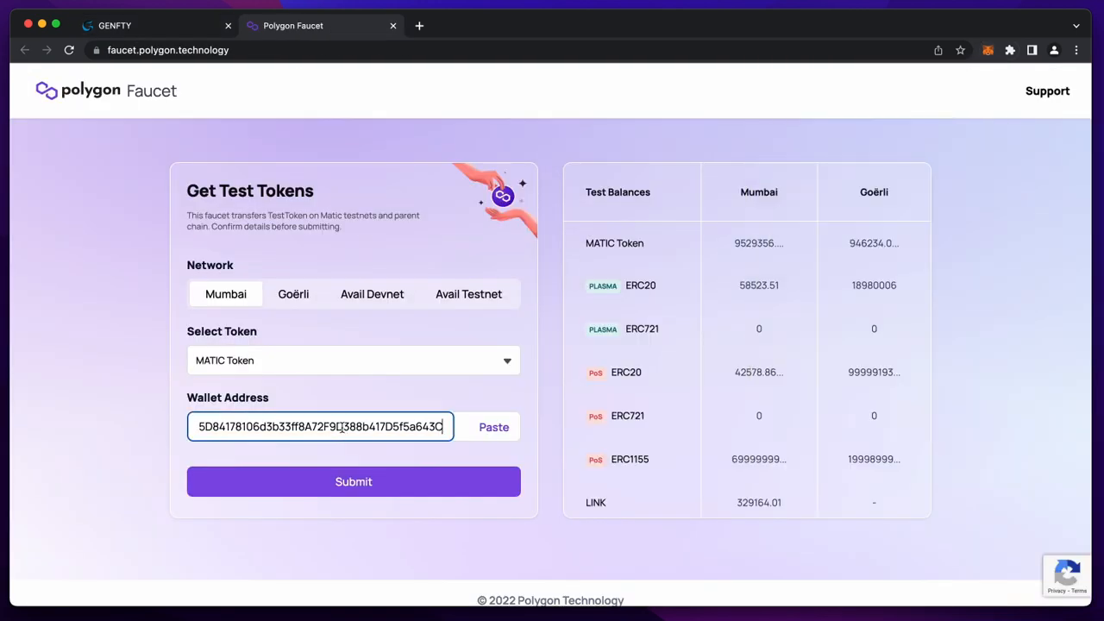
pyautogui.click(375, 489)
pyautogui.click(529, 449)
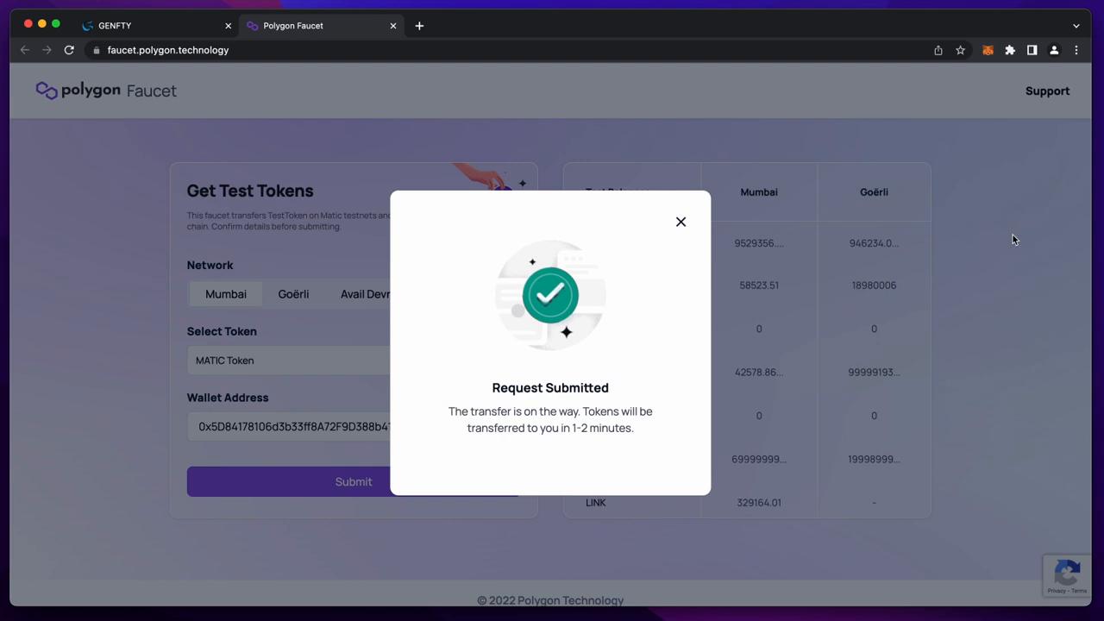
pyautogui.click(989, 51)
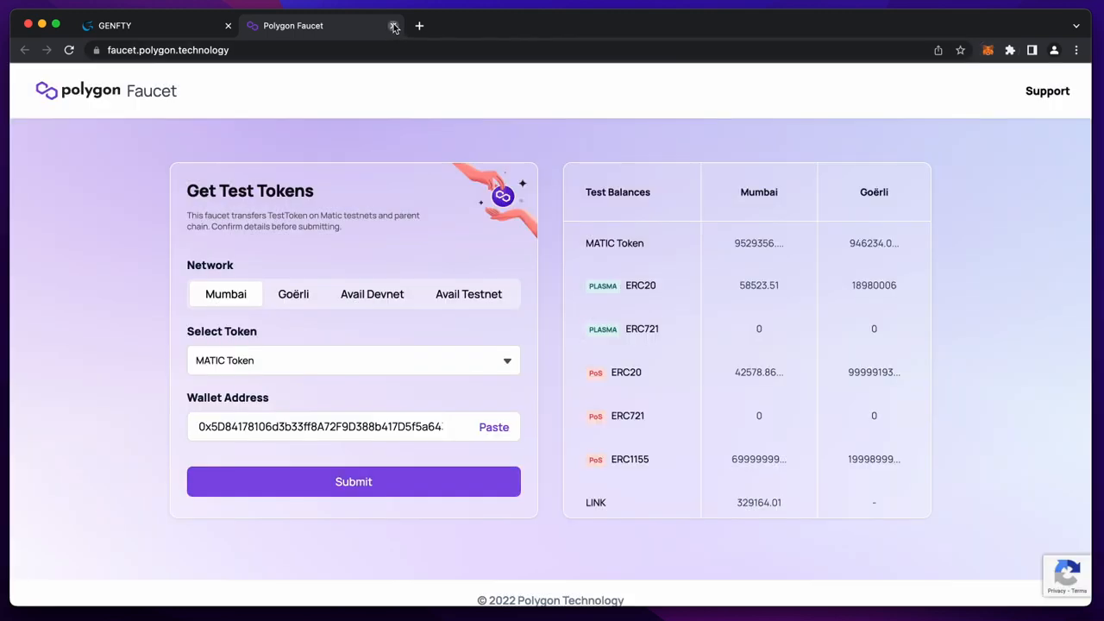
# - Deploy the Genfty Panda contract to Polygon Testnet, confirming the gas fee in MetaMask
pyautogui.click(393, 26)
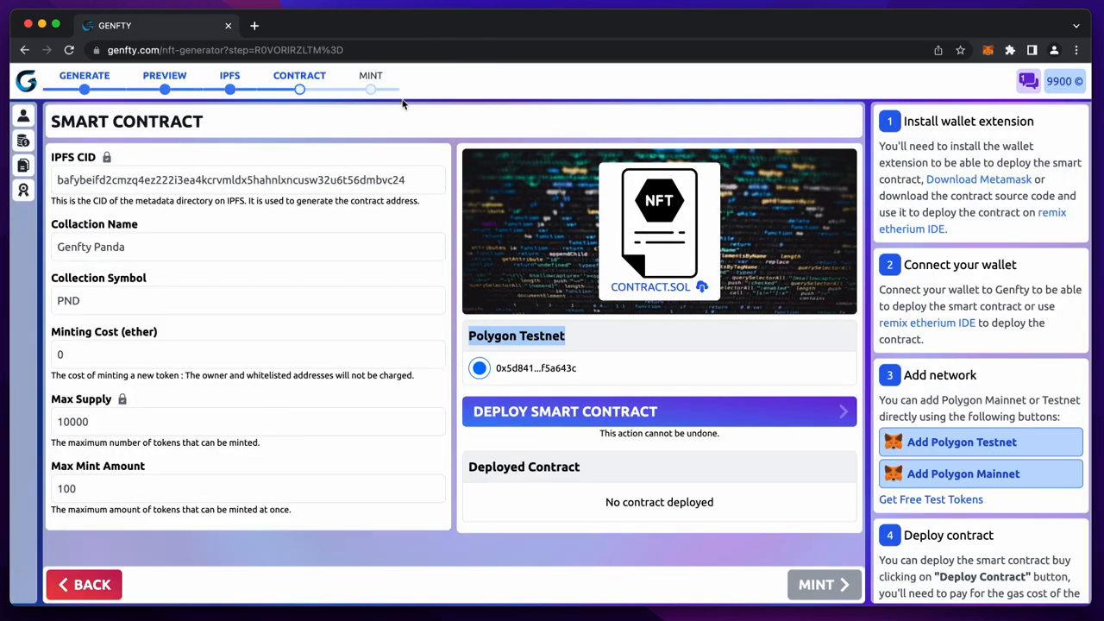
pyautogui.click(614, 347)
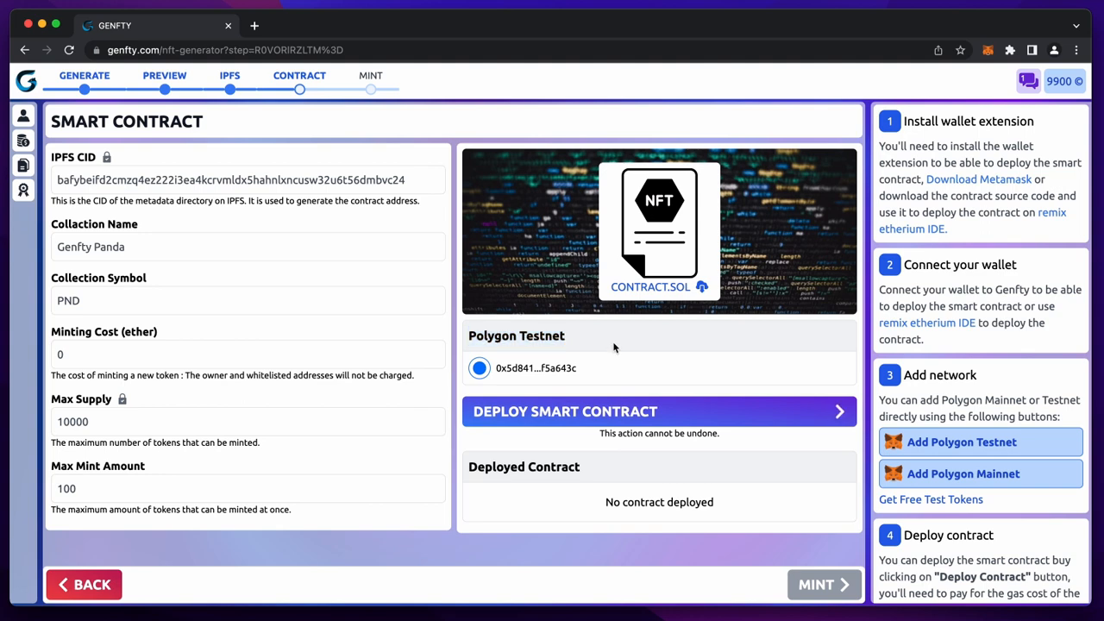
pyautogui.click(655, 413)
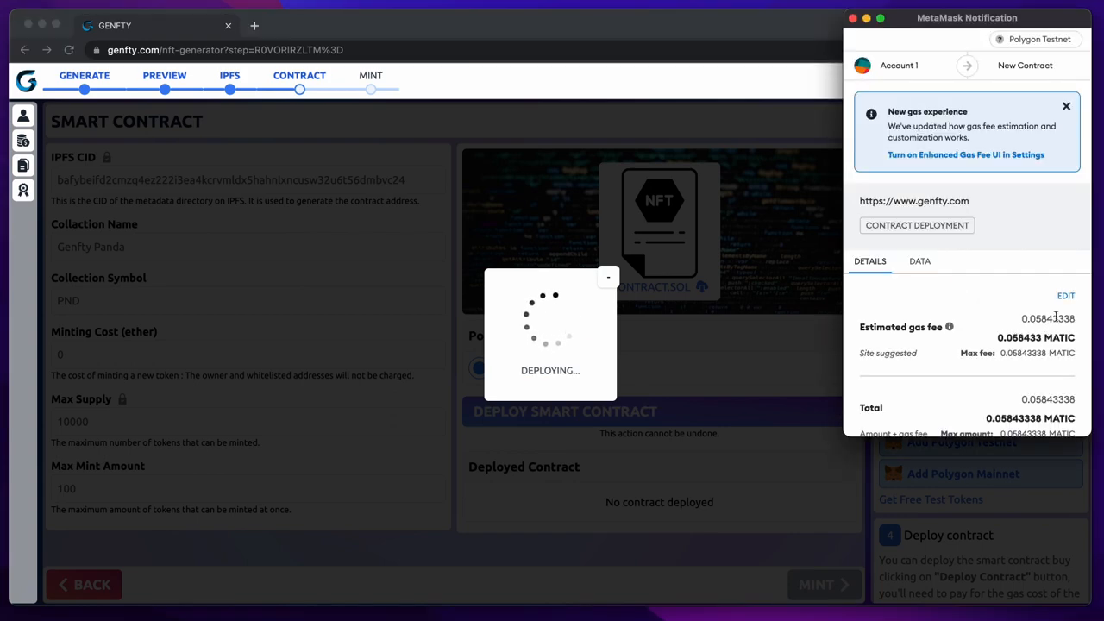
pyautogui.scroll(-3, 1056, 318)
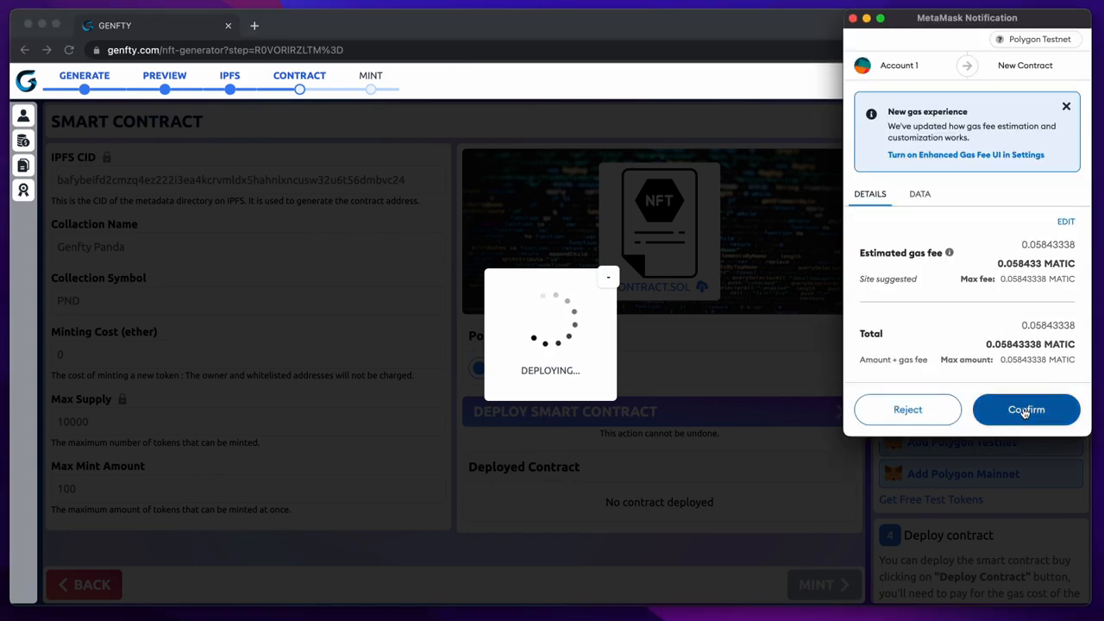
pyautogui.click(1025, 411)
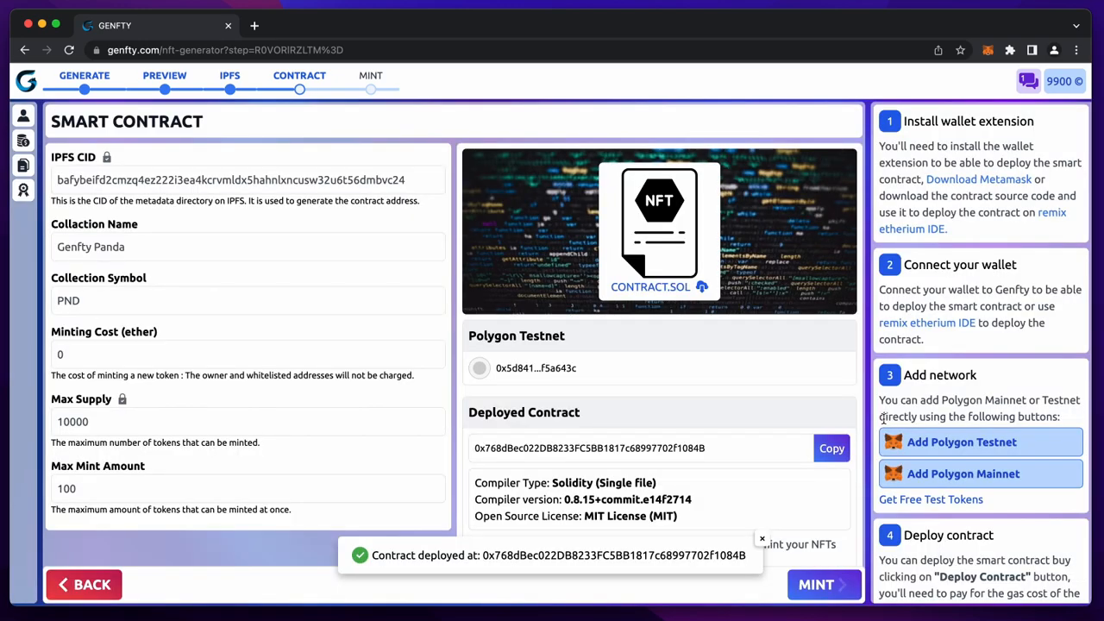
pyautogui.scroll(-2, 710, 467)
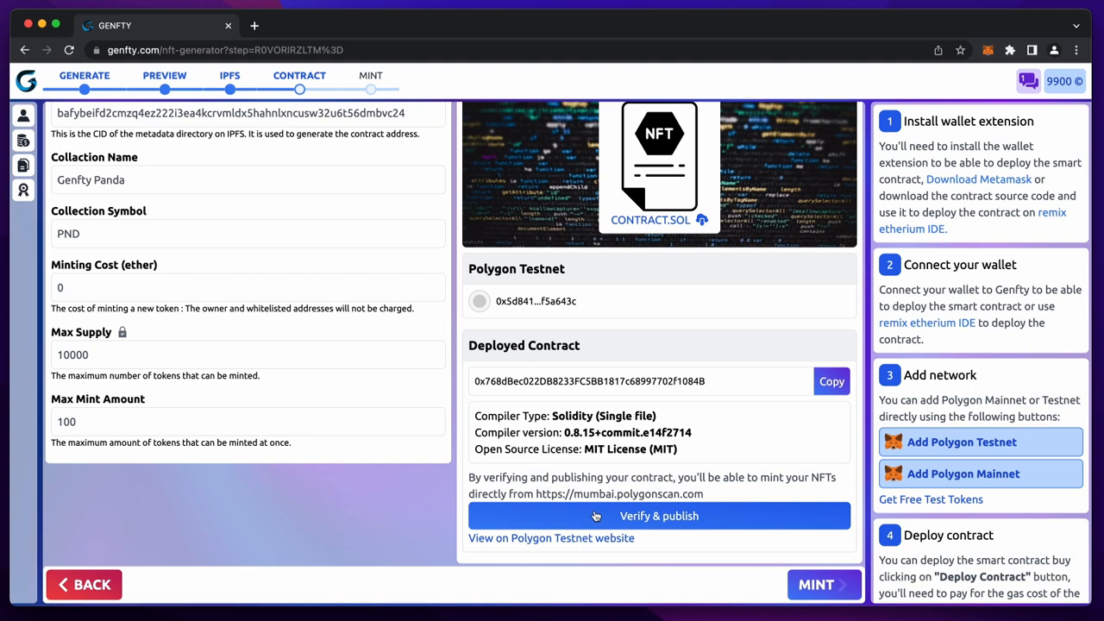
# - Set contract verification to Solidity (Single file), v0.8.15+commit.e14f2714 and MIT License, and continue
pyautogui.click(666, 518)
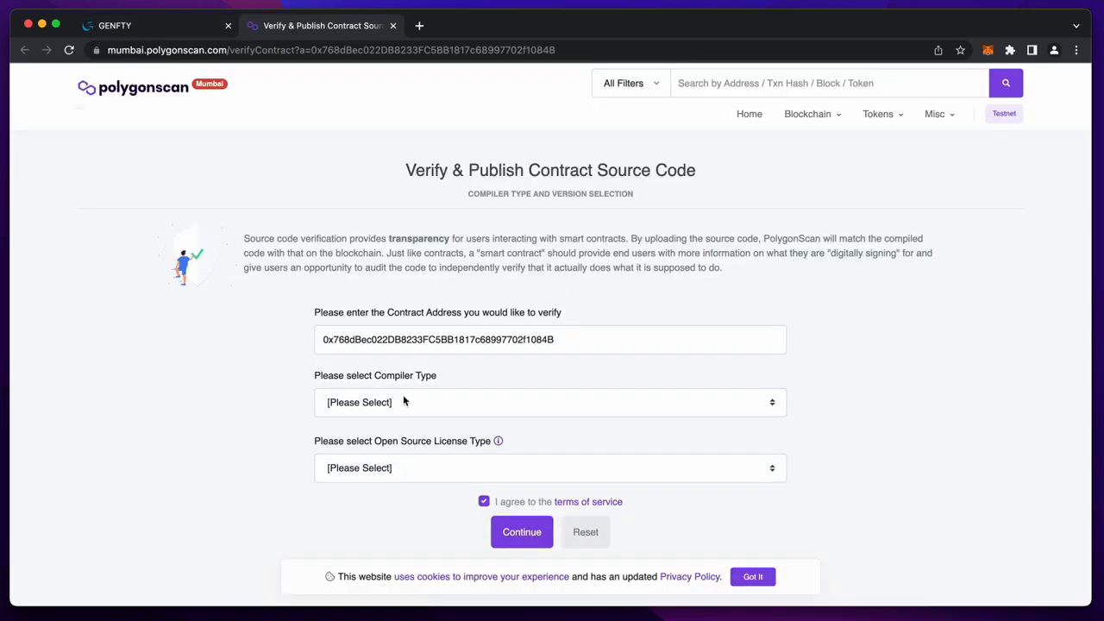
pyautogui.click(403, 399)
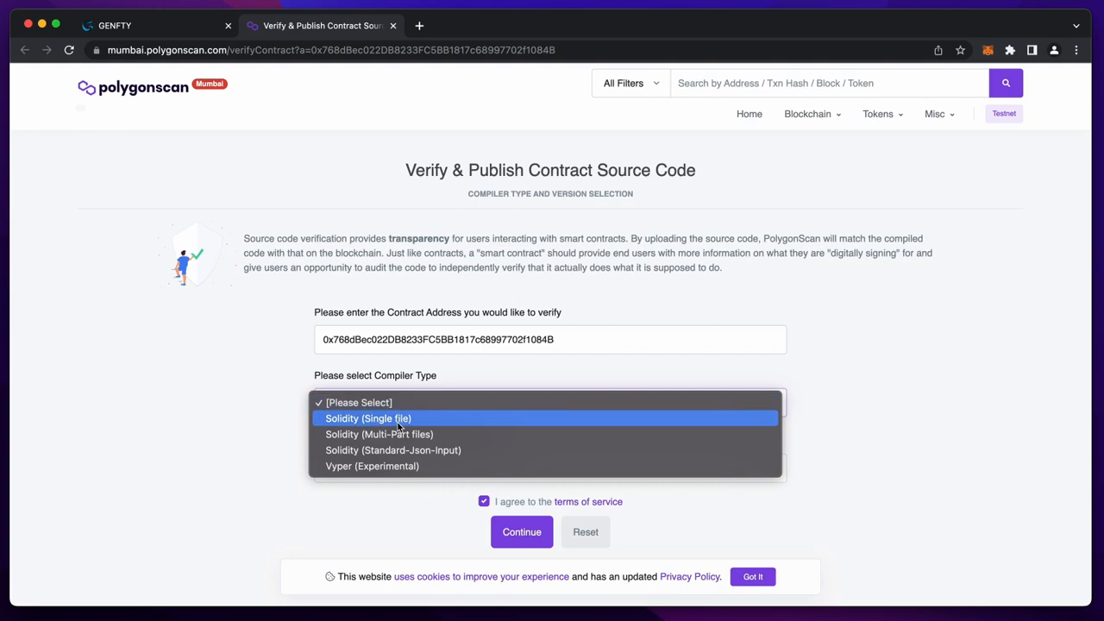
pyautogui.click(397, 422)
pyautogui.click(393, 298)
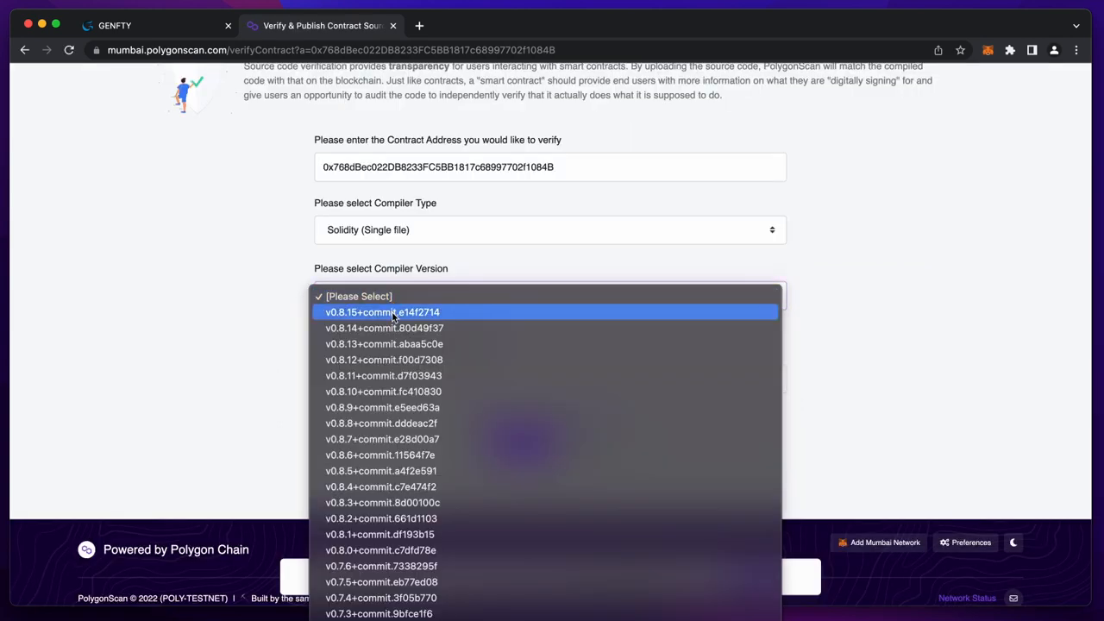
pyautogui.click(392, 312)
pyautogui.click(397, 379)
pyautogui.click(388, 428)
pyautogui.click(508, 447)
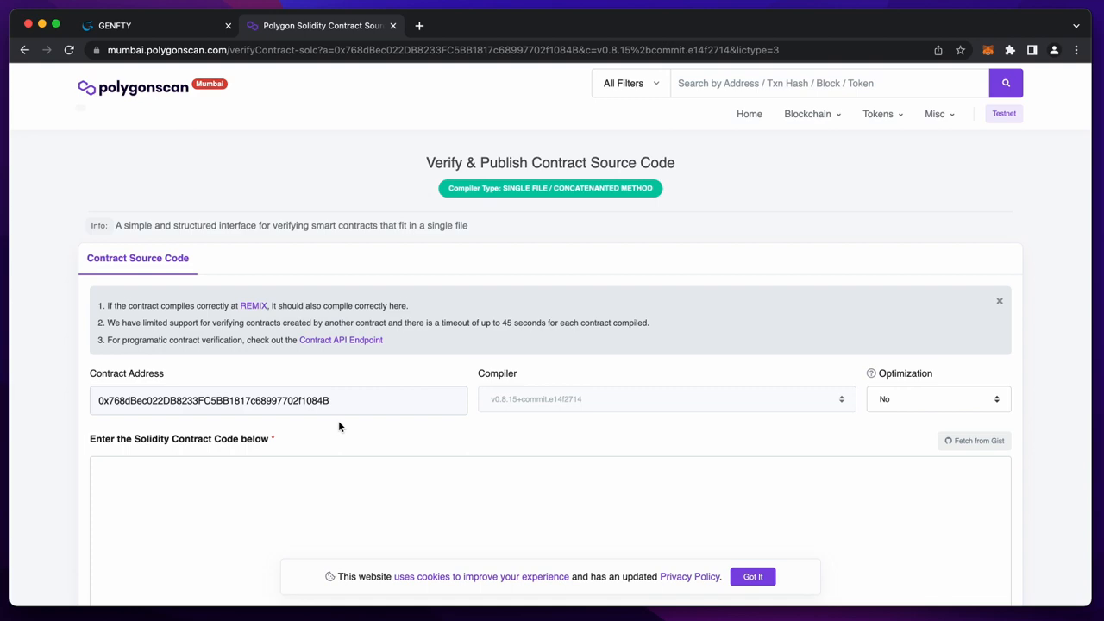
pyautogui.scroll(-2, 341, 426)
pyautogui.click(179, 31)
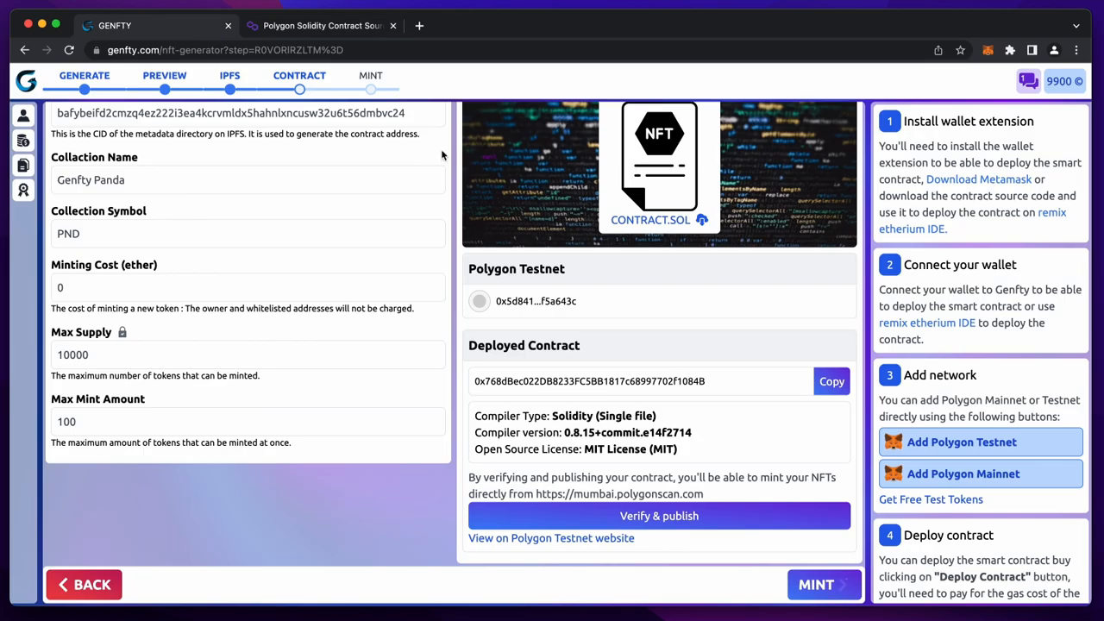
# - Download contract.sol, open contract.sol.txt and copy its source code
pyautogui.scroll(1, 583, 214)
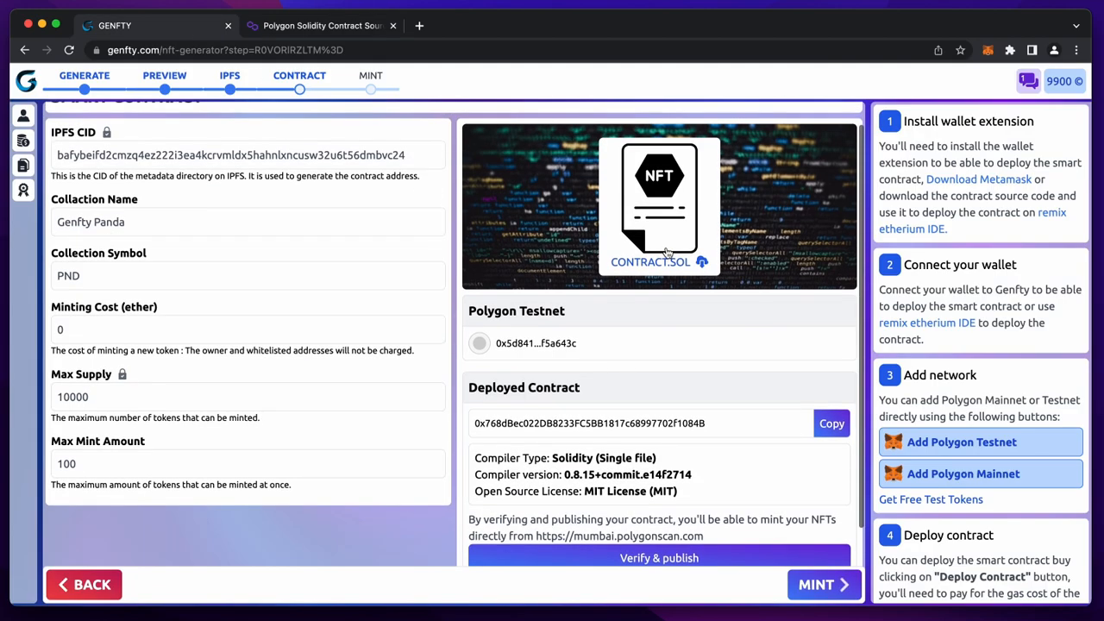
pyautogui.click(662, 268)
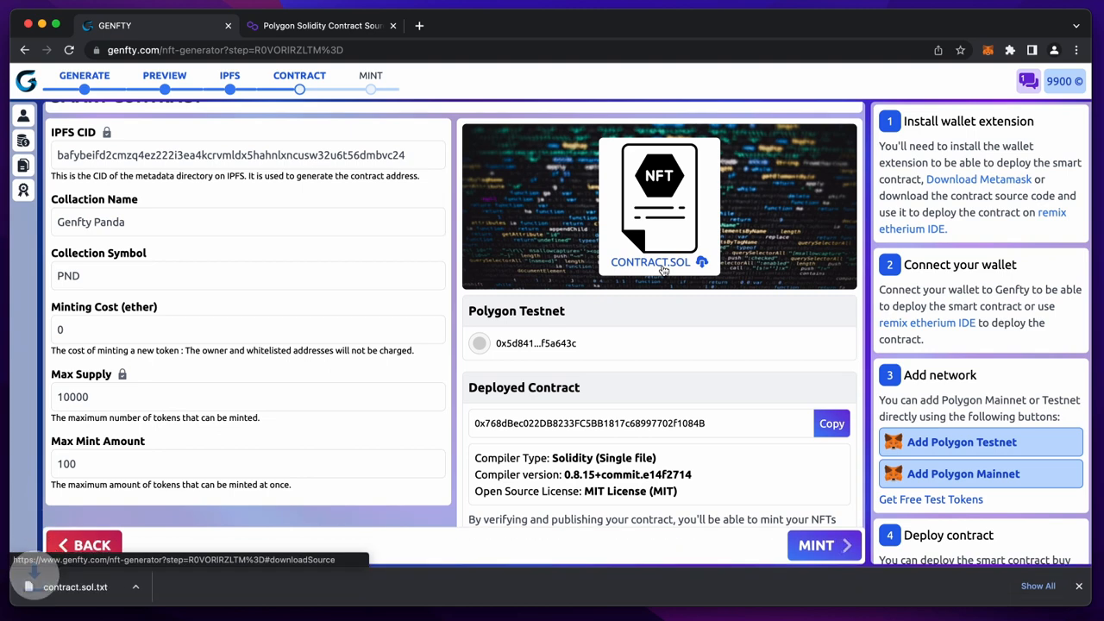
pyautogui.click(75, 586)
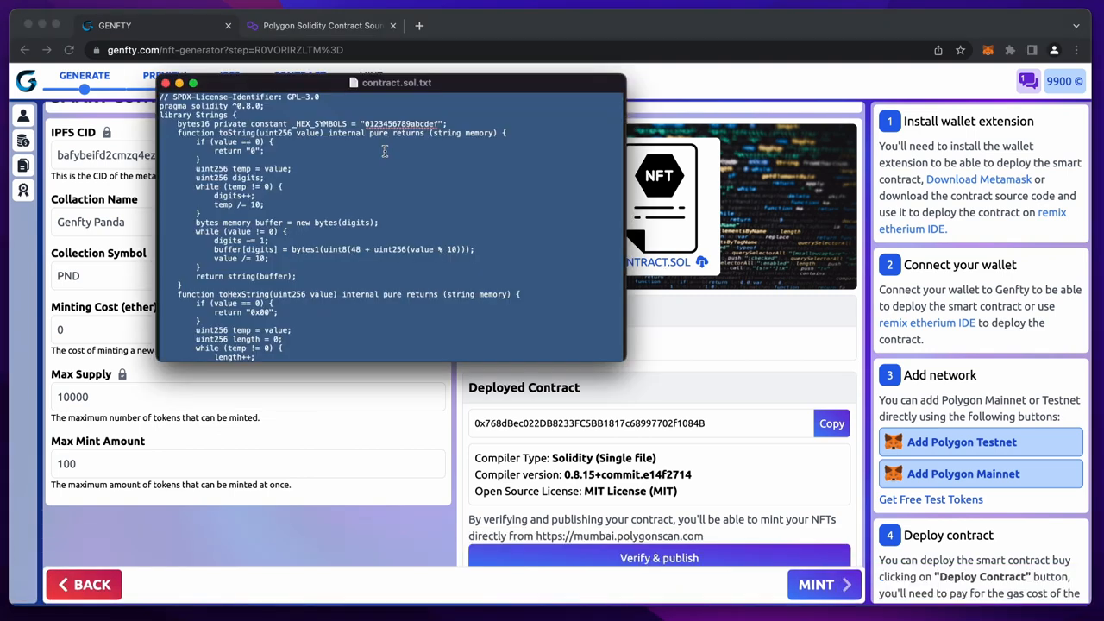
pyautogui.rightClick(389, 150)
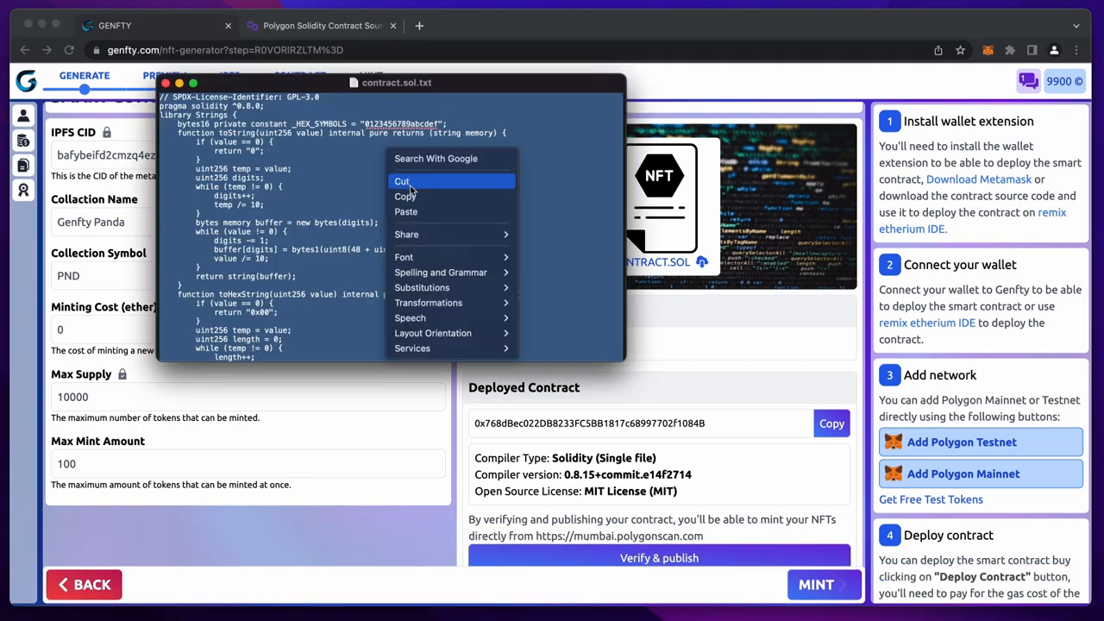
pyautogui.click(406, 197)
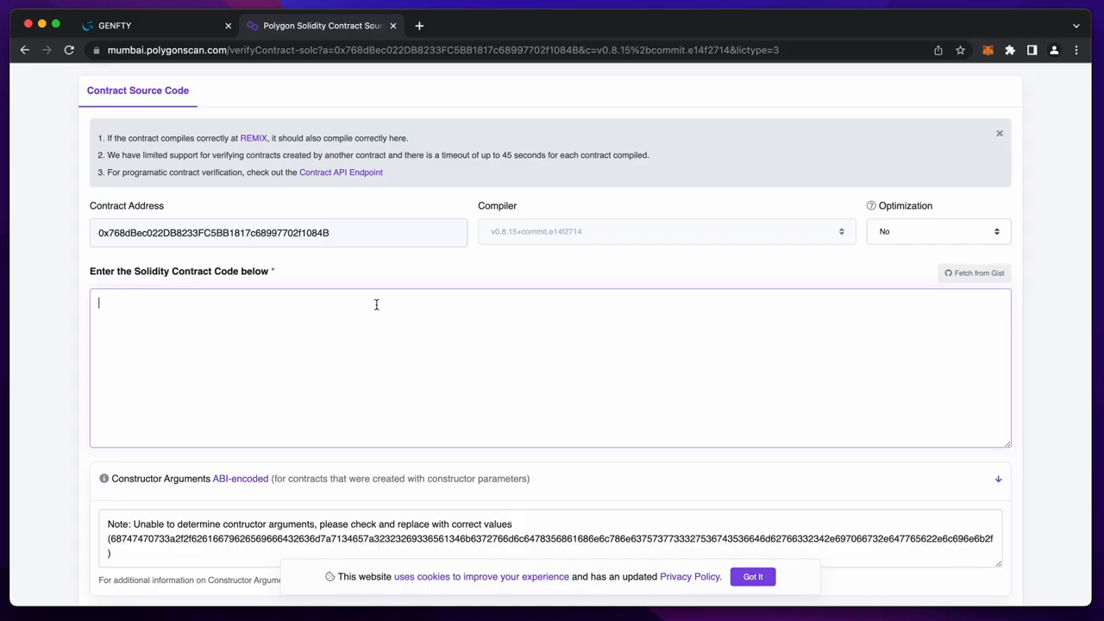
# - Paste the contract source, clear the constructor arguments note, pass the captcha and submit for verification
pyautogui.rightClick(376, 304)
pyautogui.click(408, 405)
pyautogui.scroll(-2, 408, 403)
pyautogui.tripleClick(426, 407)
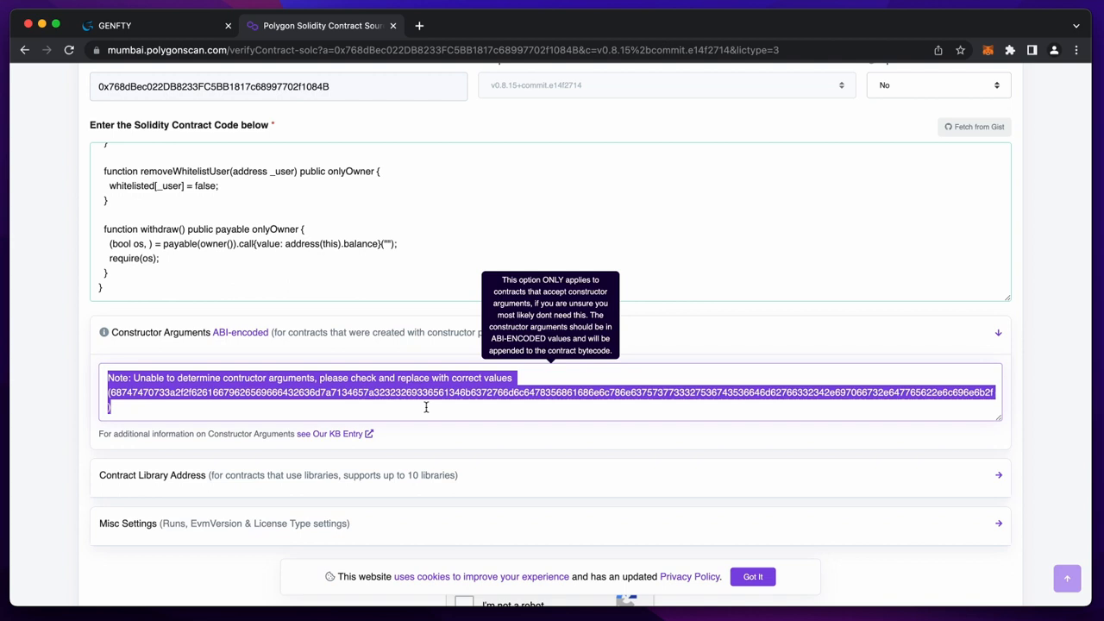
pyautogui.press('BackSpace')
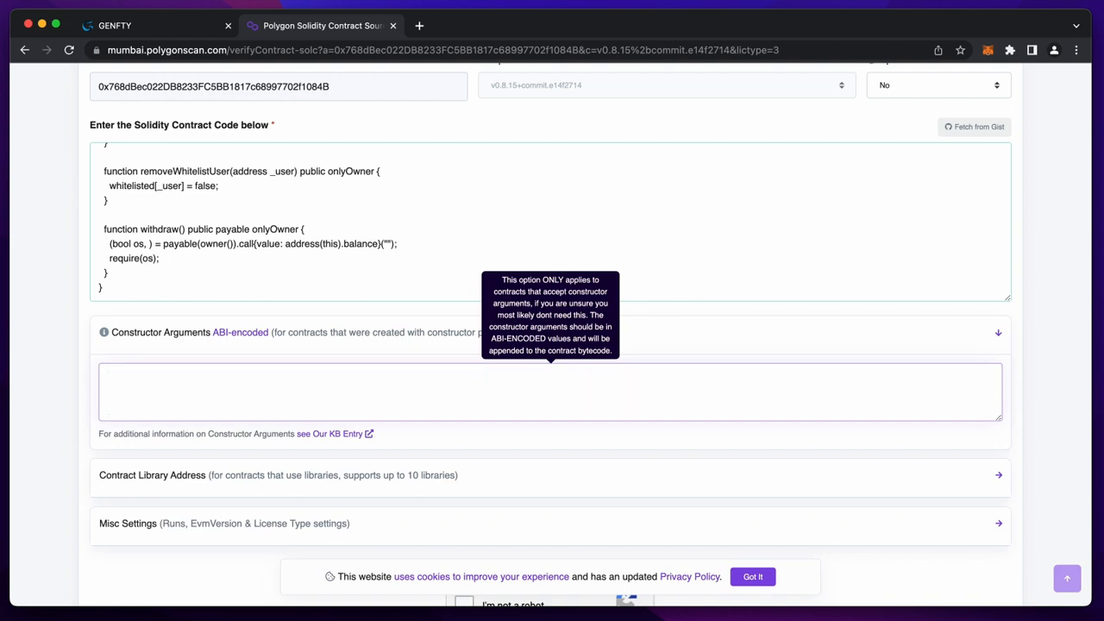
pyautogui.scroll(-5, 402, 436)
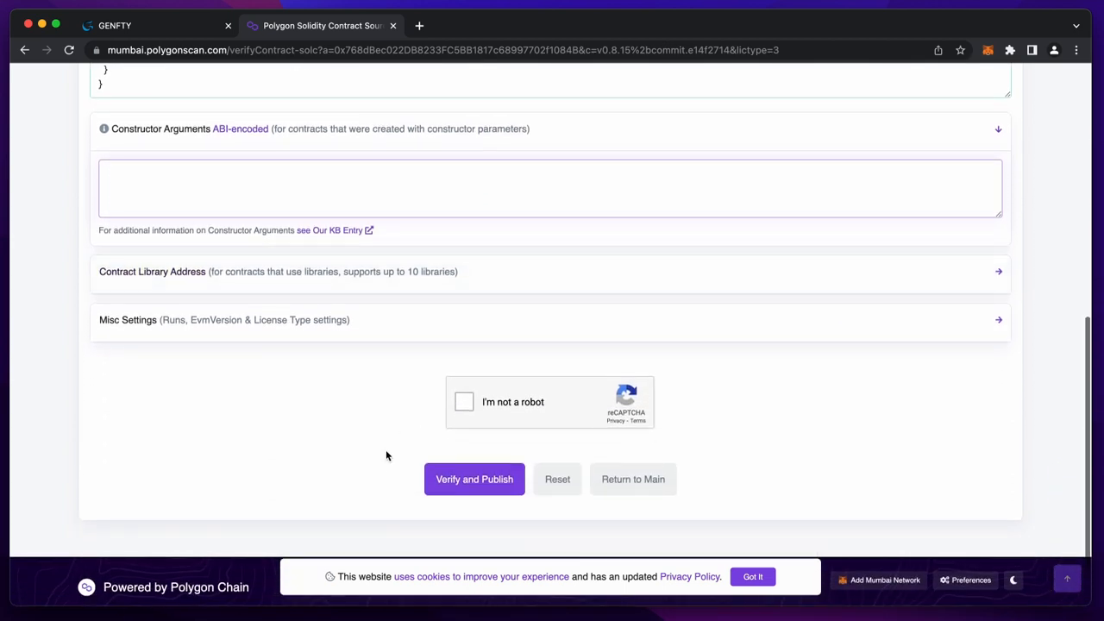
pyautogui.click(464, 402)
pyautogui.scroll(-1, 466, 405)
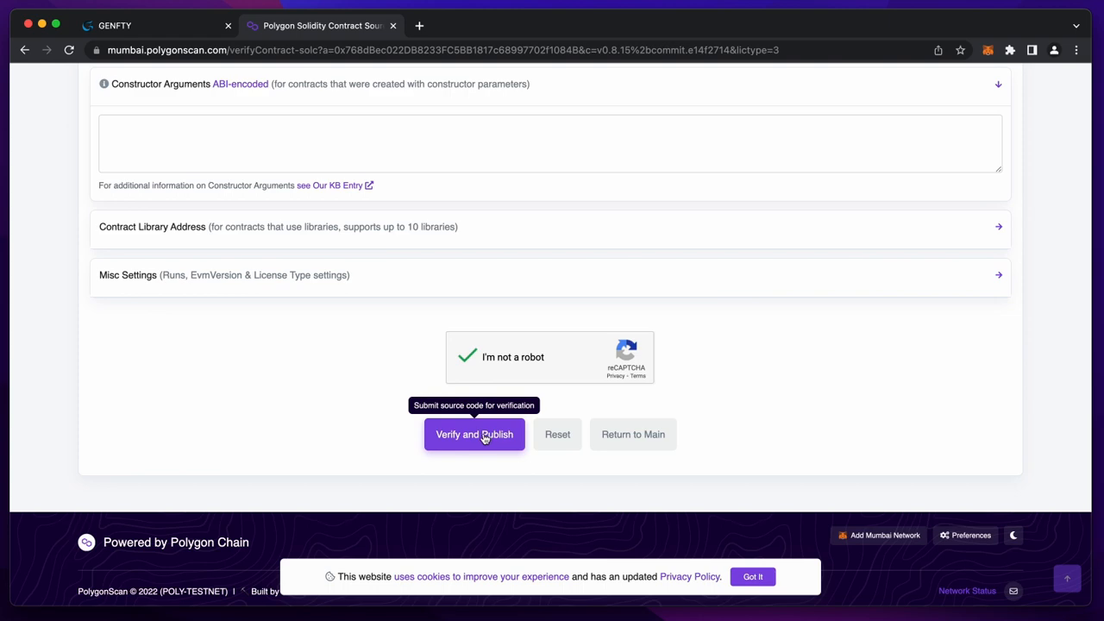
pyautogui.click(474, 435)
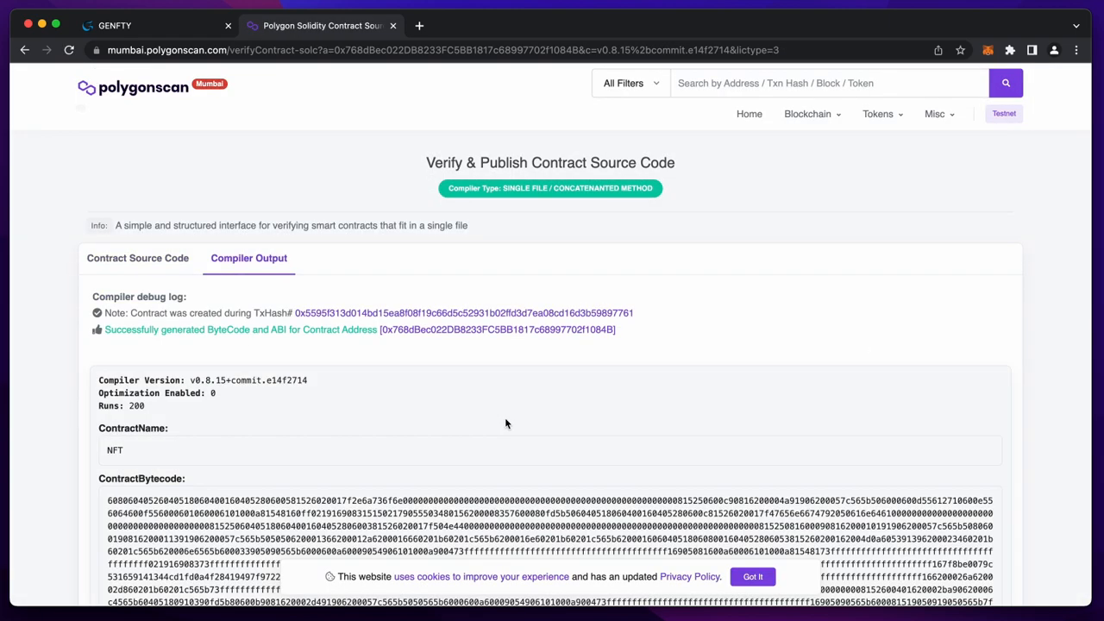
# - Check the verified contract's address page, then close Polygonscan to return to Genfty
pyautogui.click(425, 331)
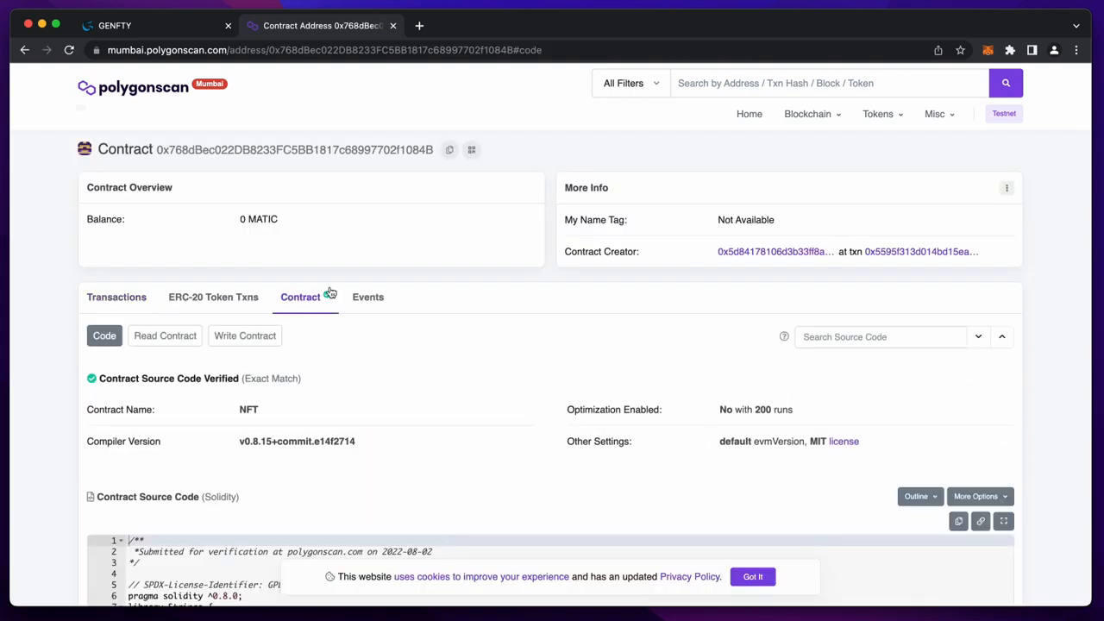
pyautogui.click(392, 25)
pyautogui.scroll(-1, 567, 448)
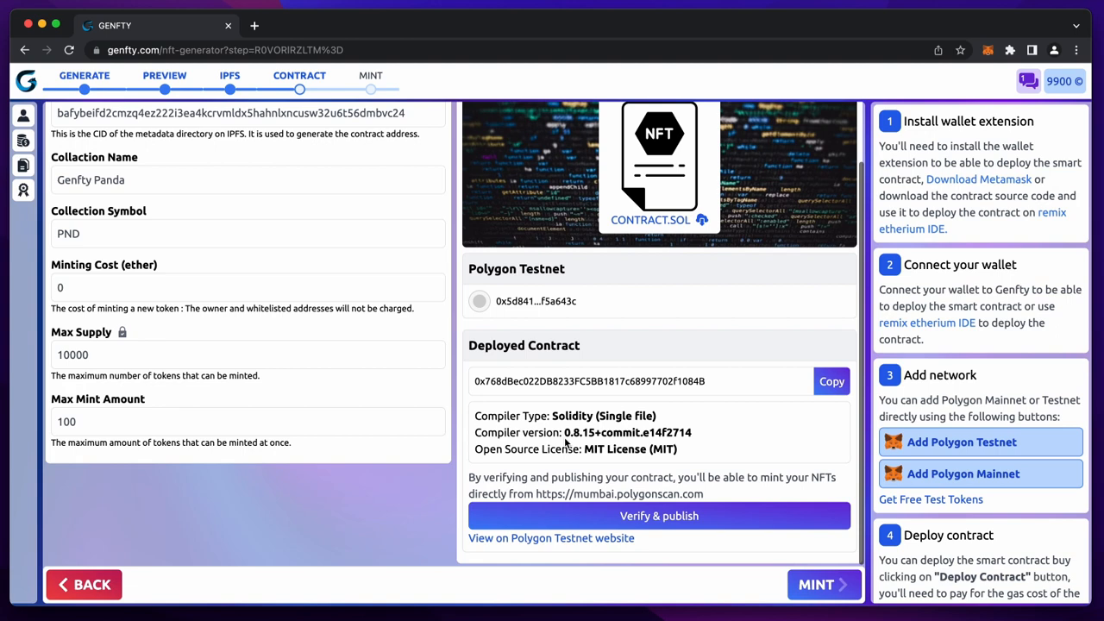
# - Mint a batch of 100 Genfty Panda NFTs at the Mint step and approve the fee in MetaMask
pyautogui.click(815, 586)
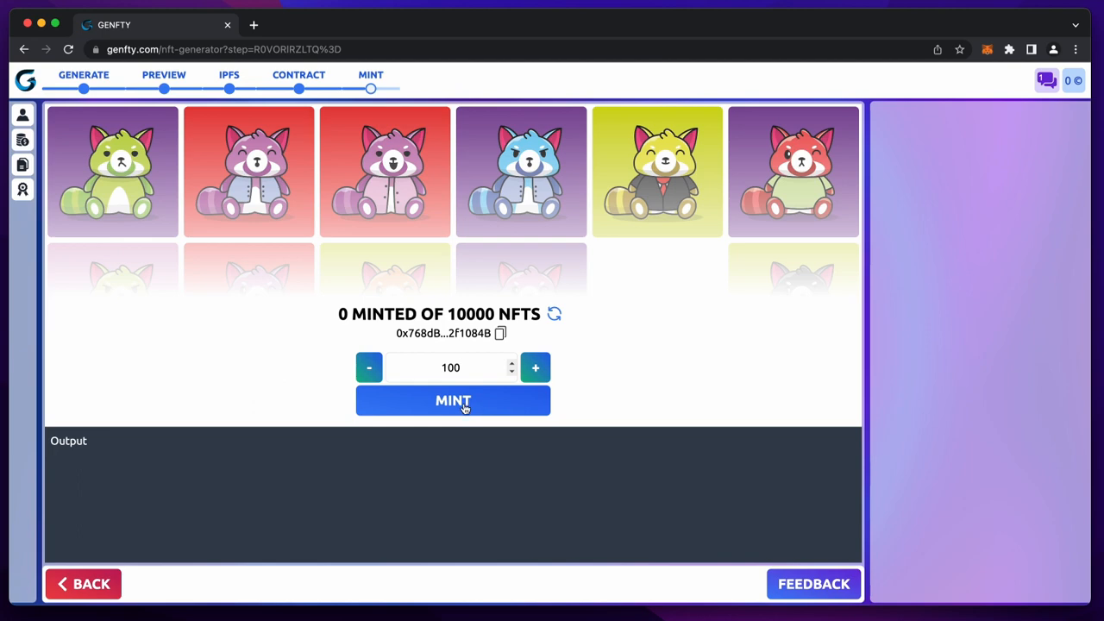
pyautogui.click(450, 402)
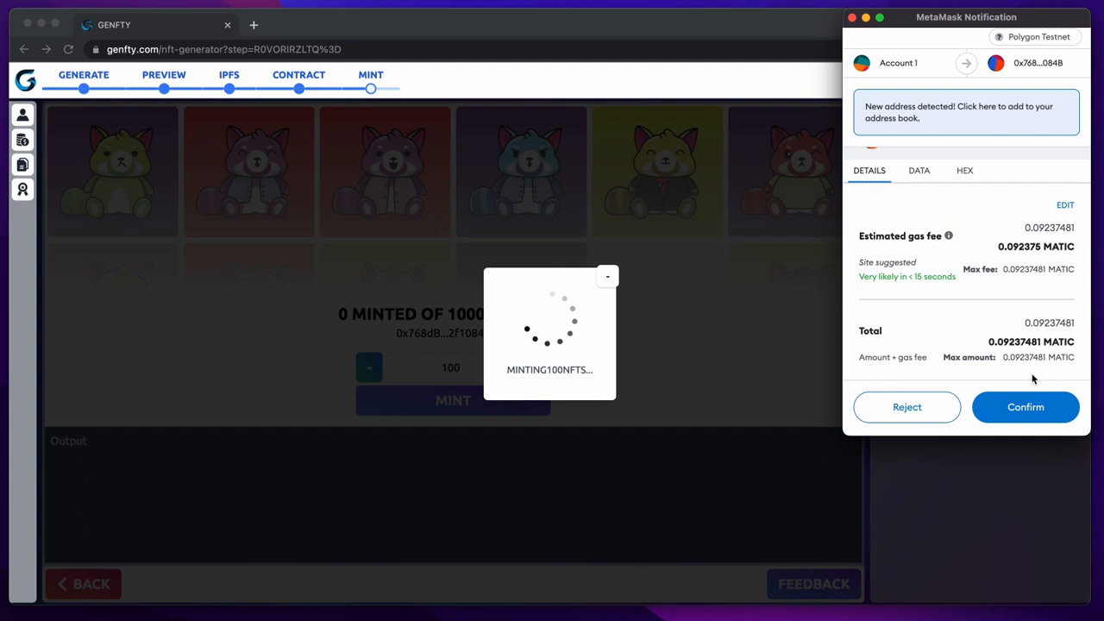
pyautogui.click(1026, 409)
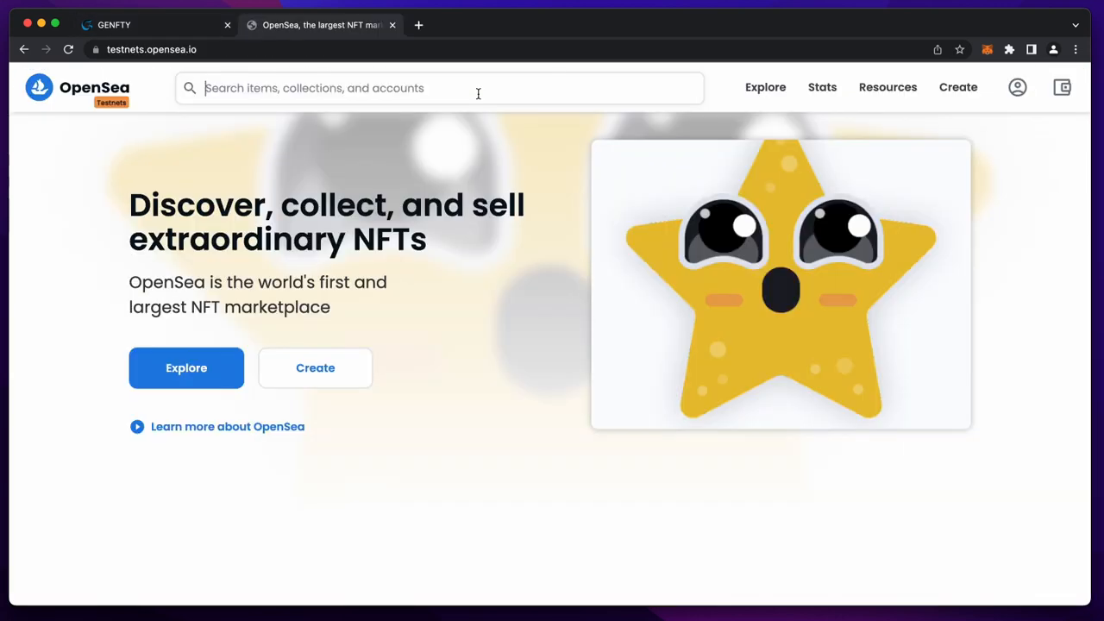
# - Find the 100-item Genfty Panda collection by pasting its contract address into OpenSea search
pyautogui.press('super+v')
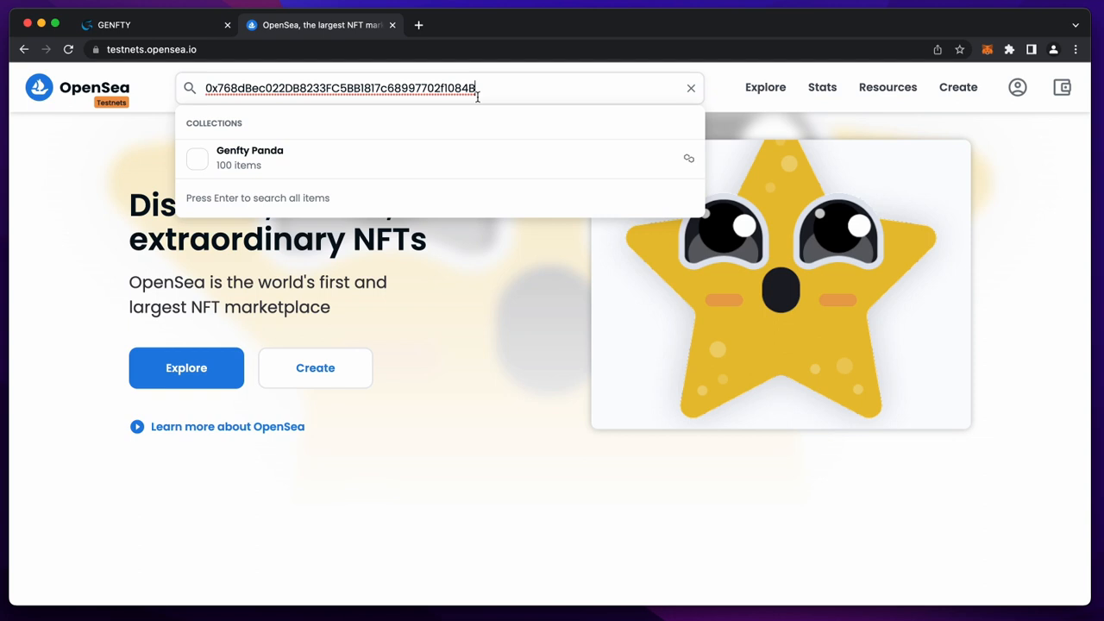
pyautogui.click(291, 162)
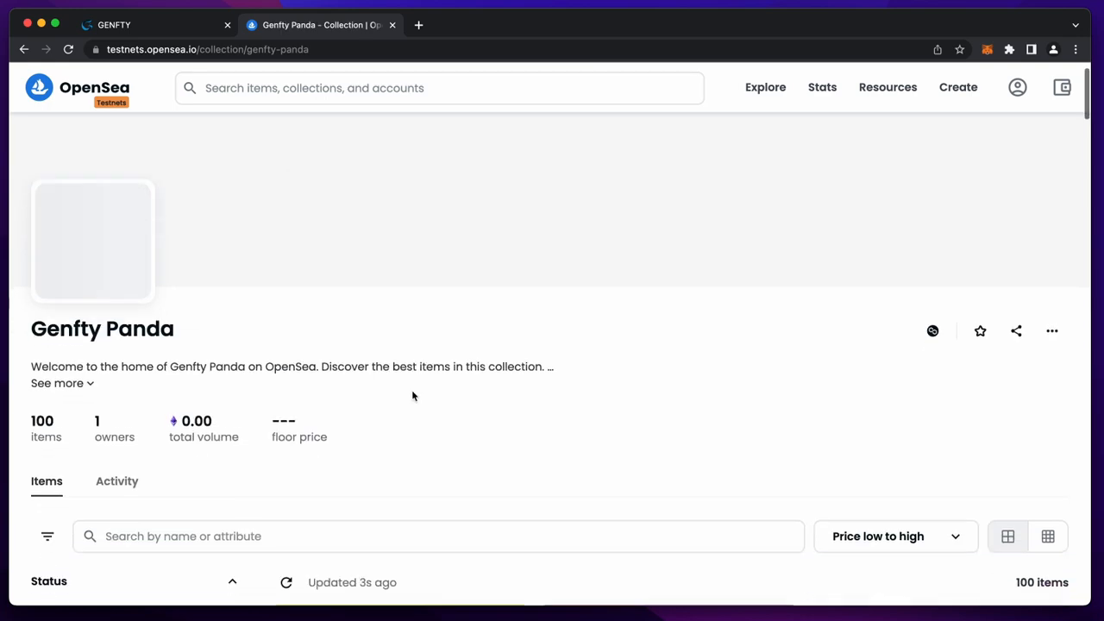
pyautogui.scroll(-6, 412, 392)
pyautogui.scroll(-4, 414, 397)
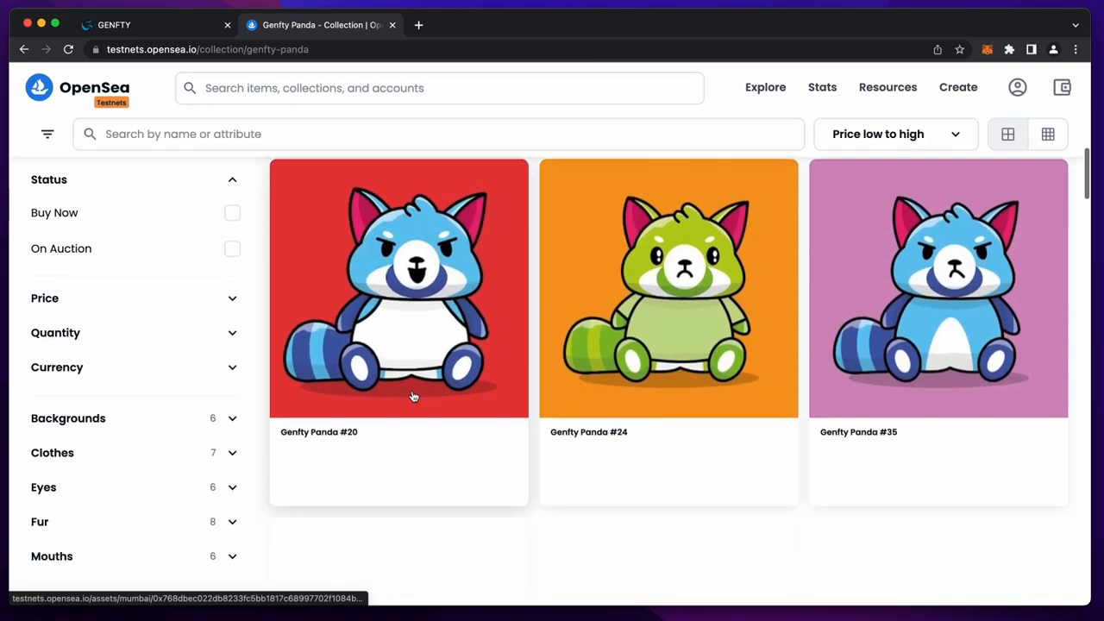
pyautogui.scroll(5, 414, 397)
pyautogui.scroll(-1, 414, 397)
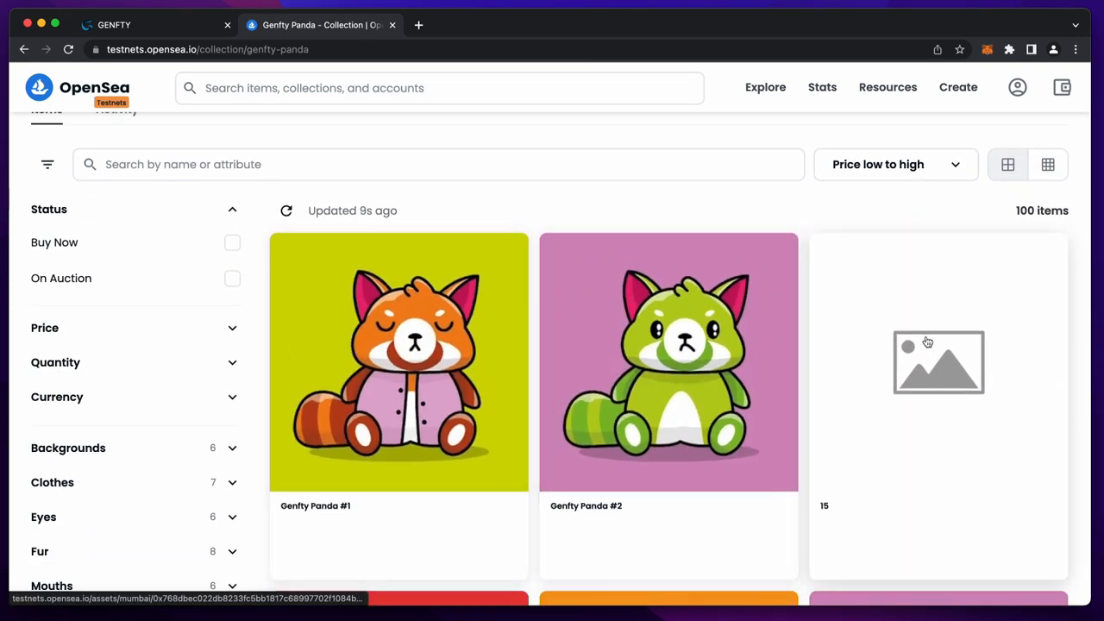
# - Refresh item #89's metadata so its image loads, then choose MetaMask to sign in
pyautogui.click(928, 342)
pyautogui.click(897, 148)
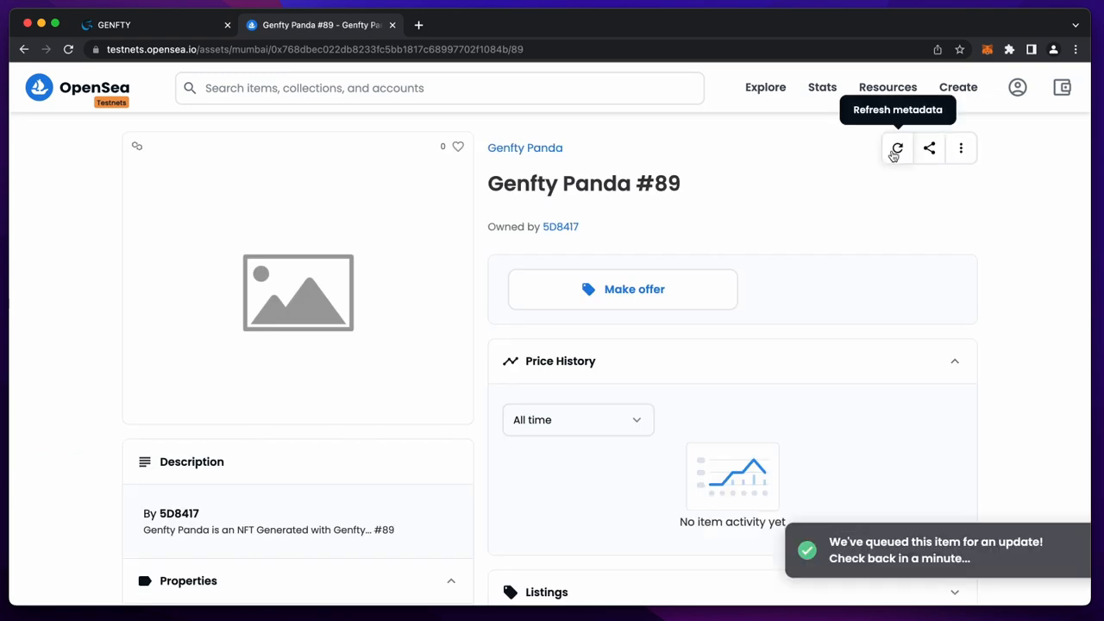
pyautogui.click(68, 49)
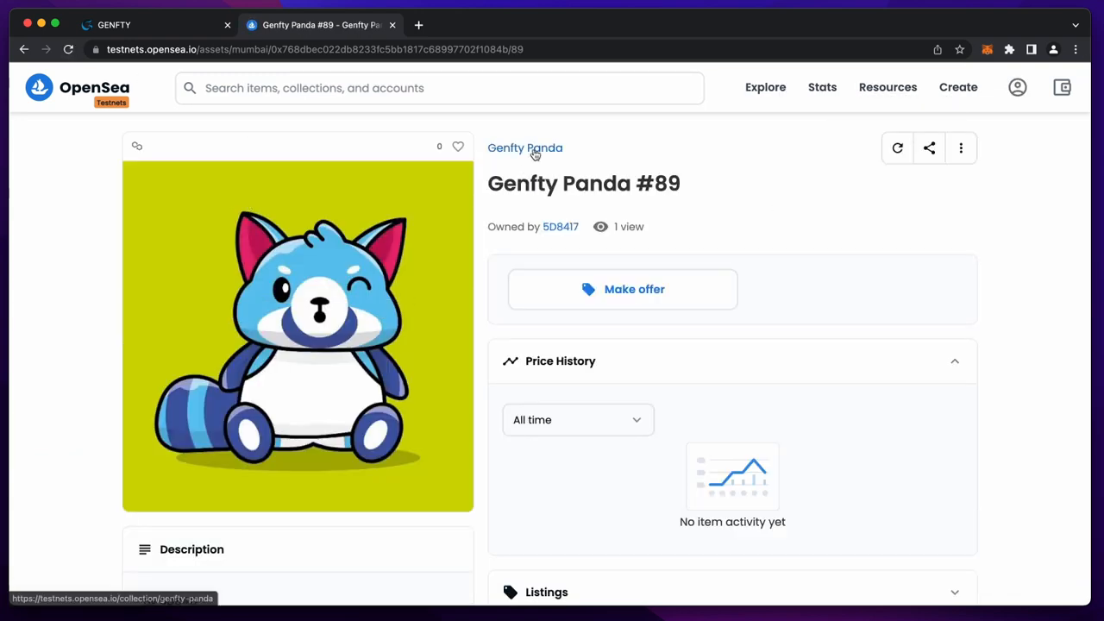
pyautogui.click(532, 147)
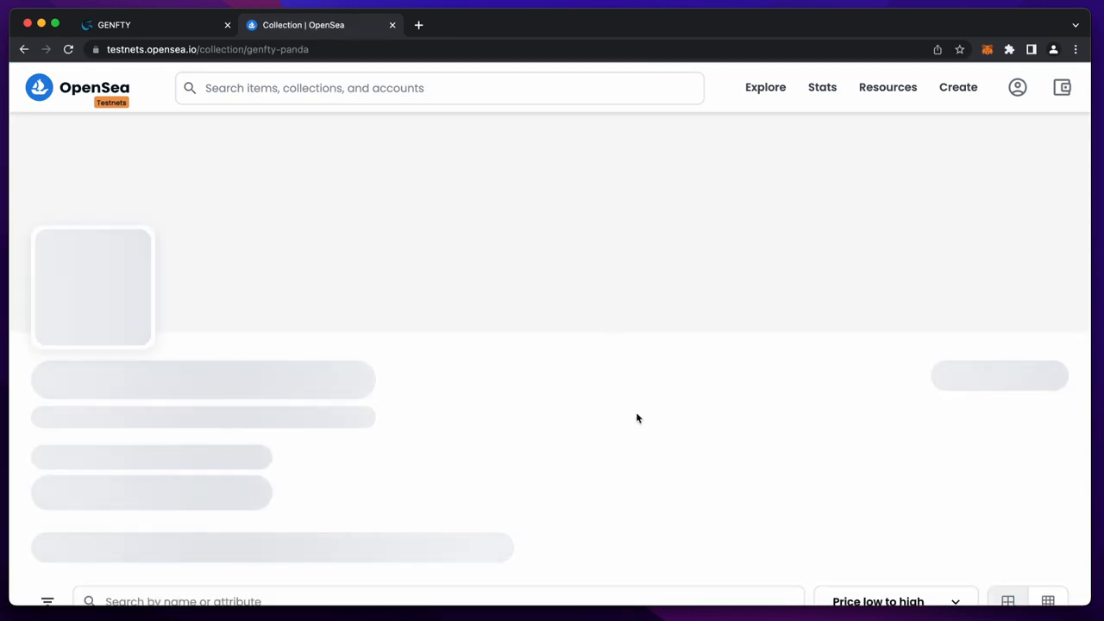
pyautogui.click(1018, 87)
pyautogui.click(666, 222)
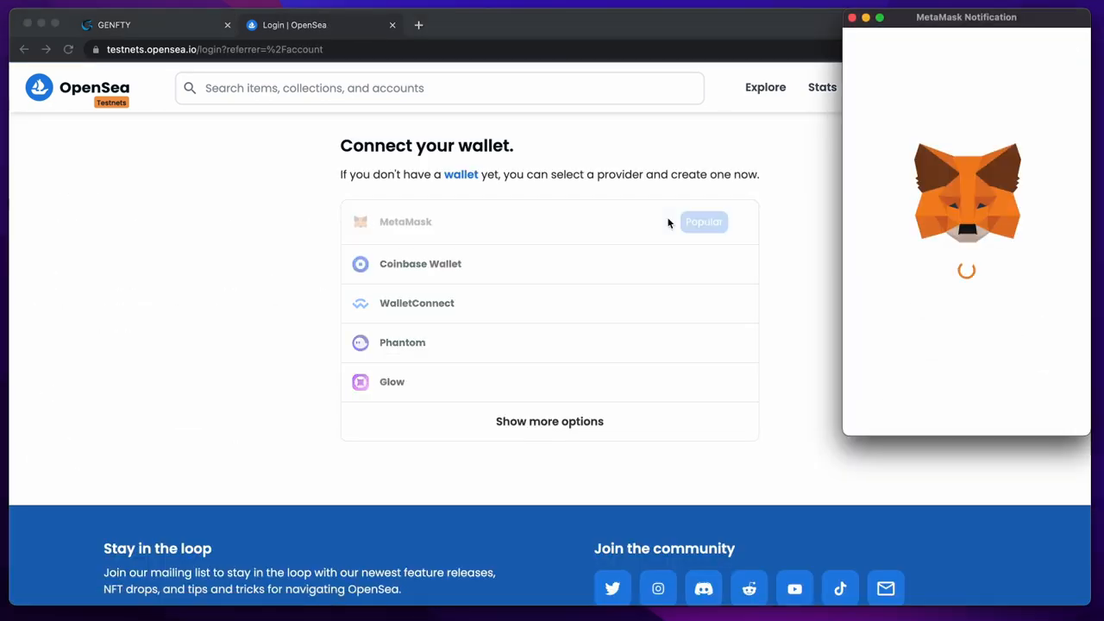
# - Connect the MetaMask account to OpenSea and sign the welcome message
pyautogui.click(1038, 409)
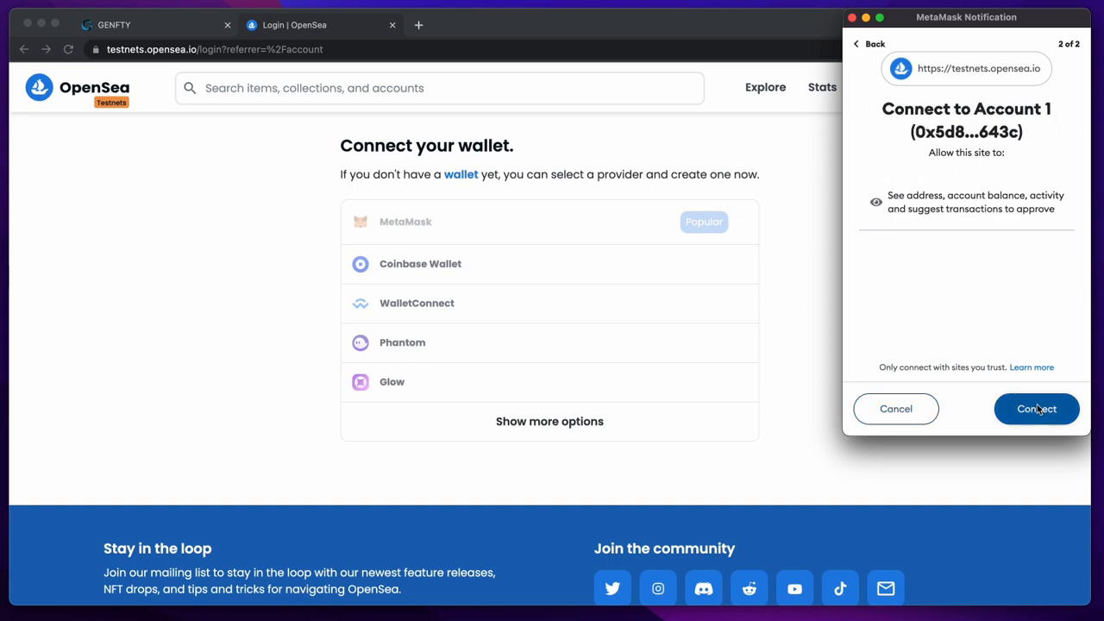
pyautogui.click(1037, 408)
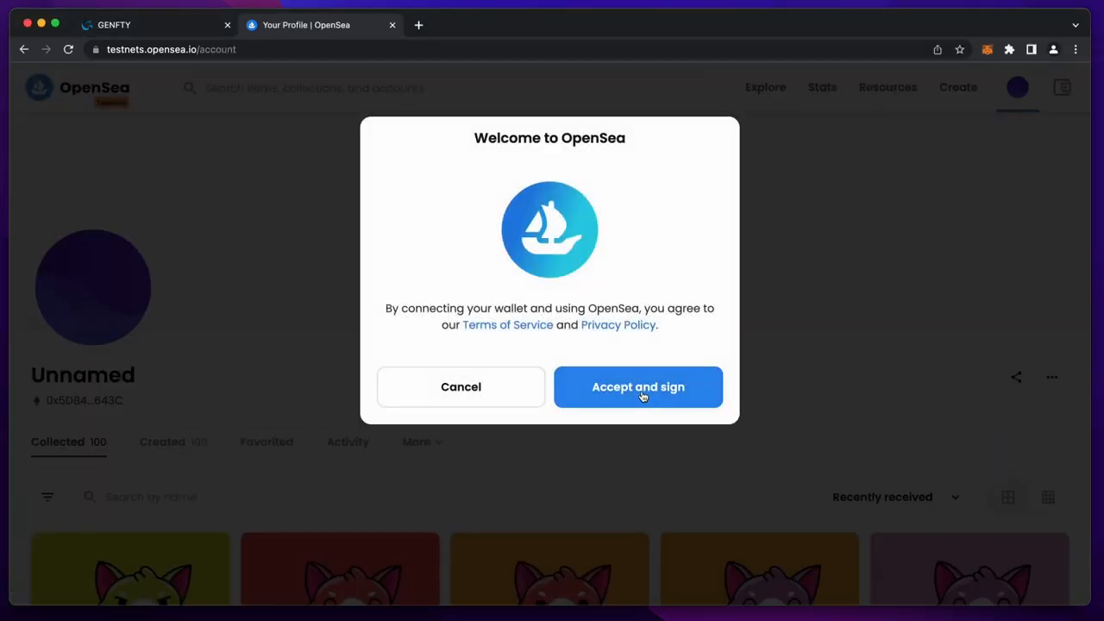
pyautogui.click(642, 392)
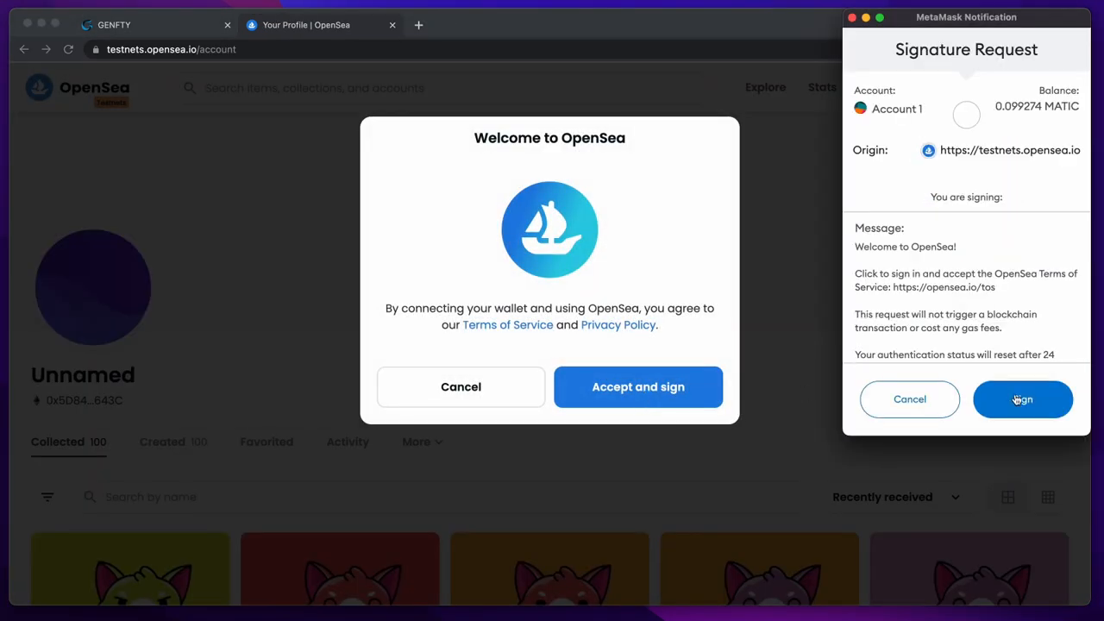
pyautogui.click(1022, 400)
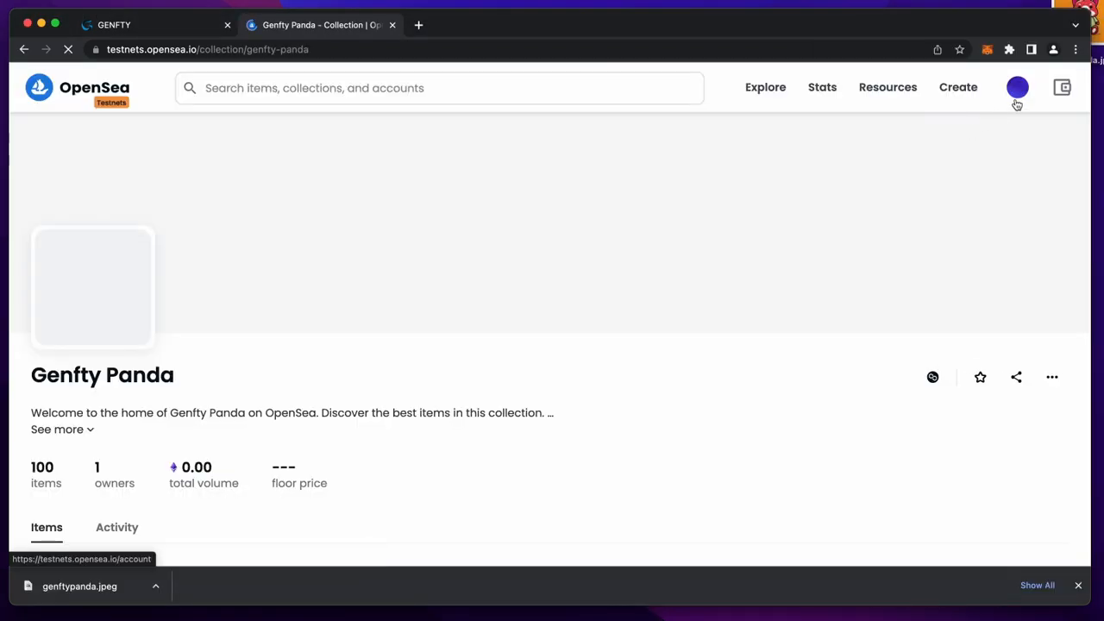
# - Set genftypanda.jpeg as the Genfty Panda collection logo, submit, and close OpenSea
pyautogui.moveTo(1018, 94)
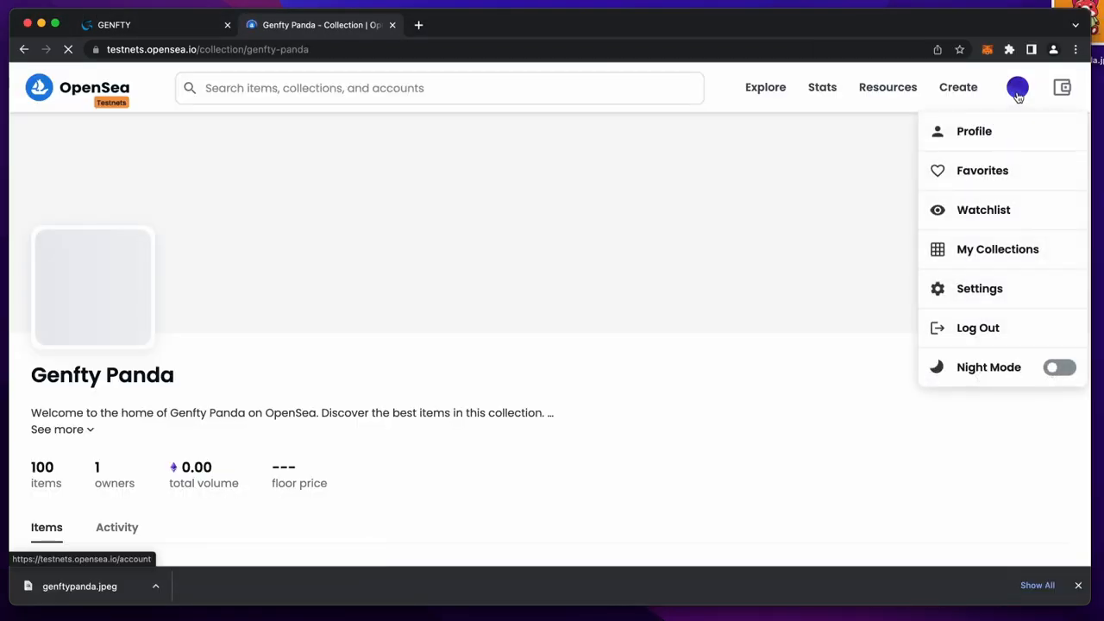
pyautogui.click(993, 248)
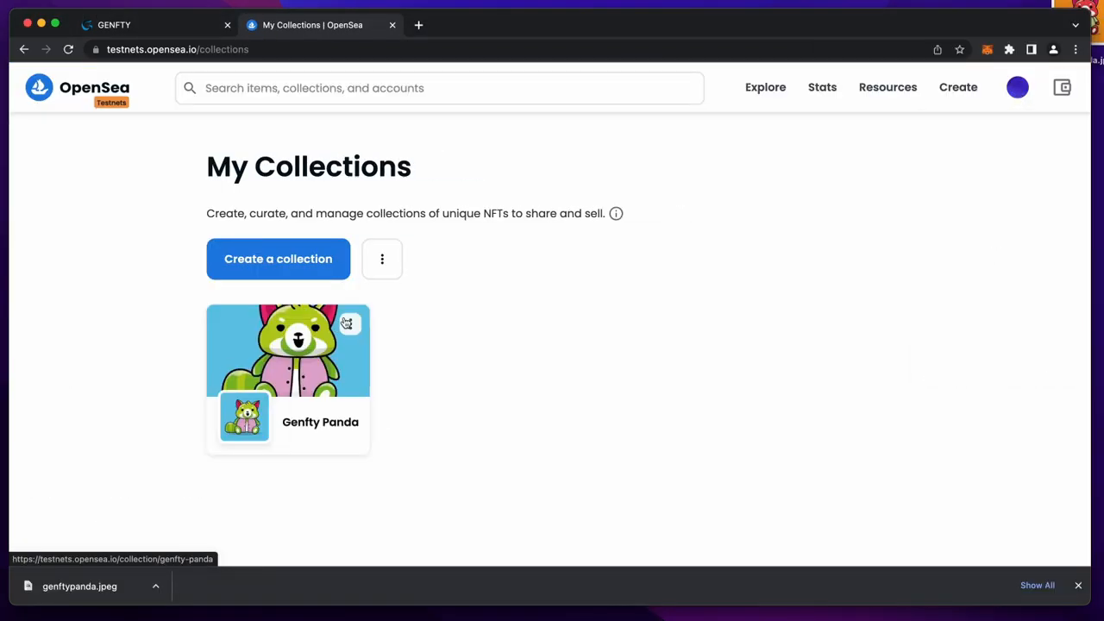
pyautogui.click(351, 325)
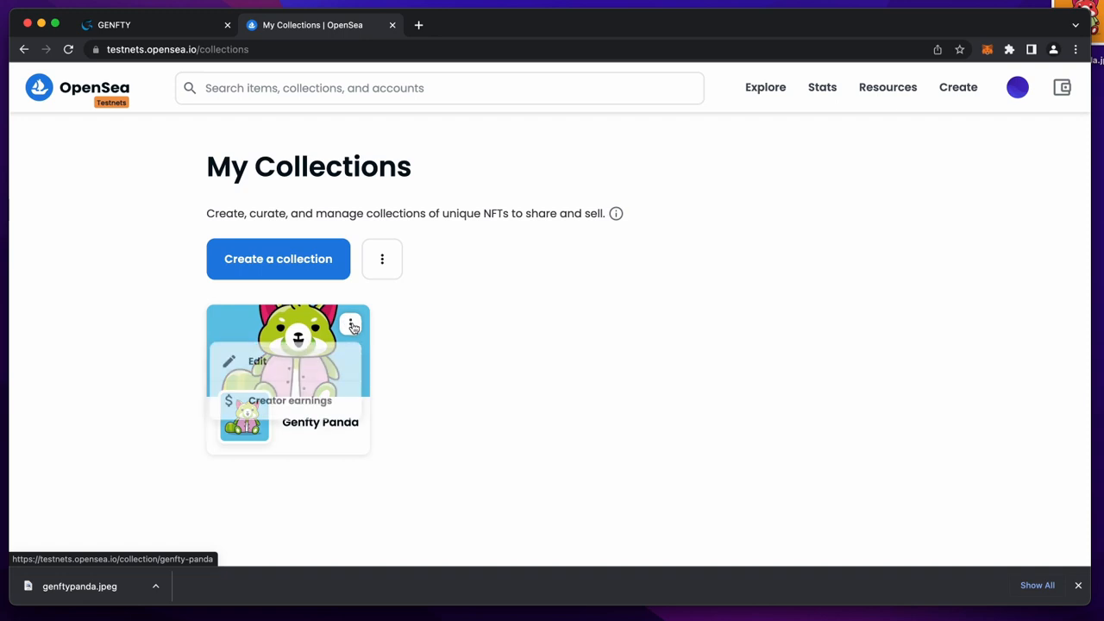
pyautogui.click(291, 361)
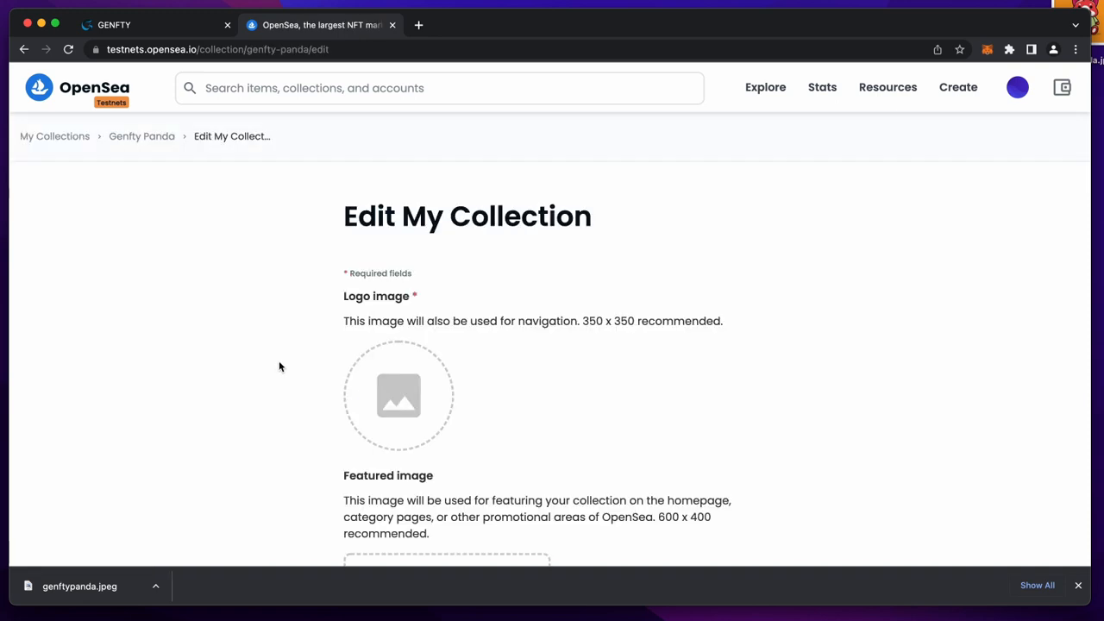
pyautogui.click(406, 399)
pyautogui.click(785, 442)
pyautogui.scroll(-10, 630, 392)
pyautogui.scroll(-15, 630, 392)
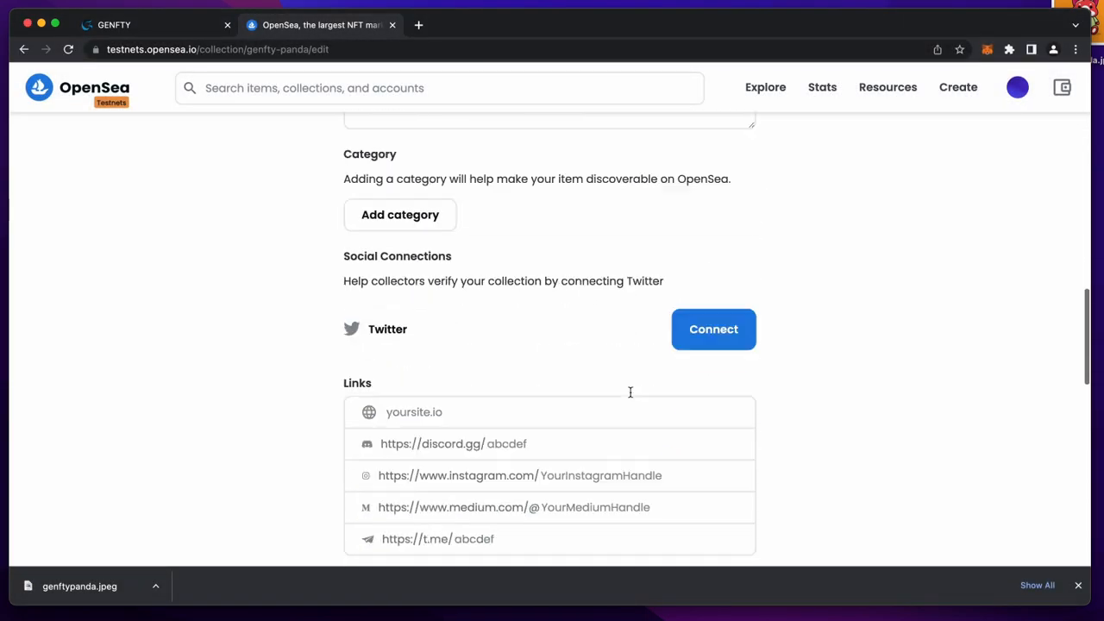
pyautogui.click(403, 517)
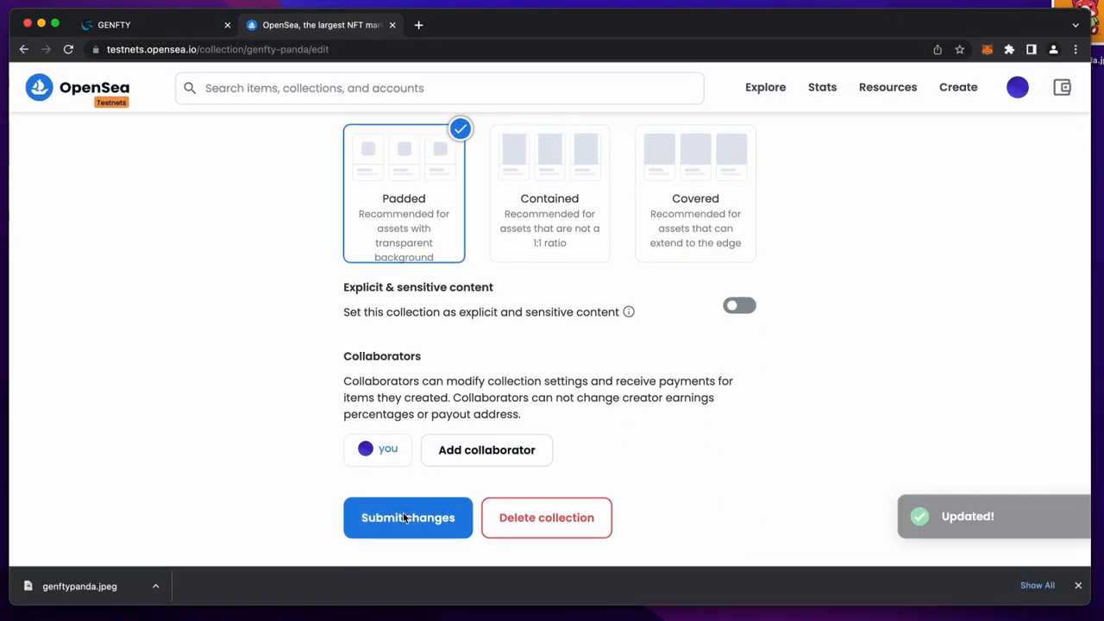
pyautogui.click(138, 138)
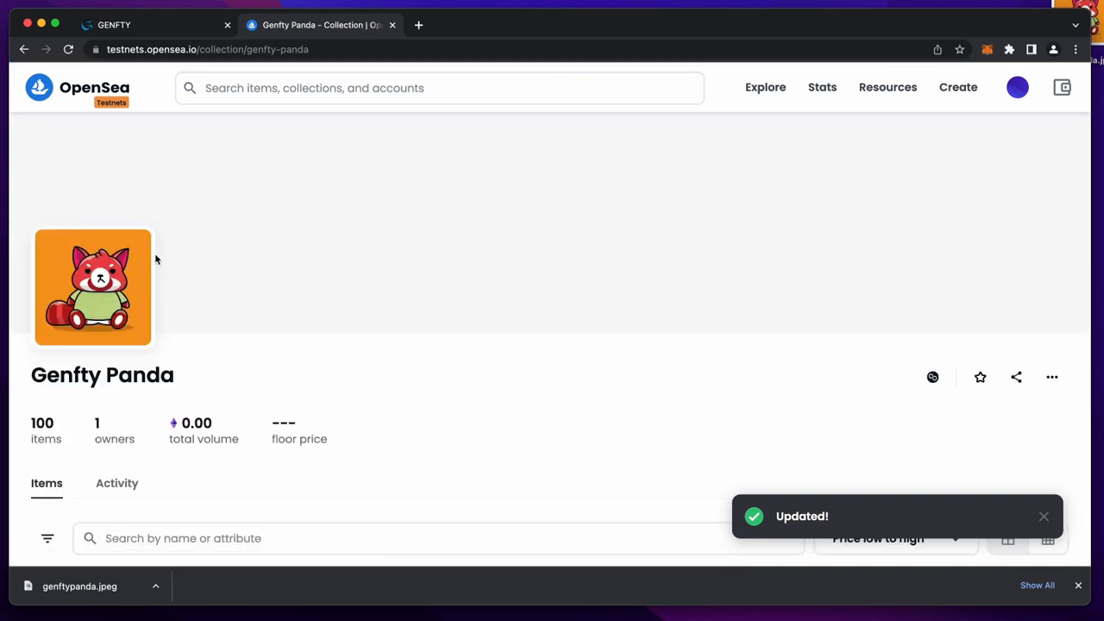
pyautogui.click(393, 25)
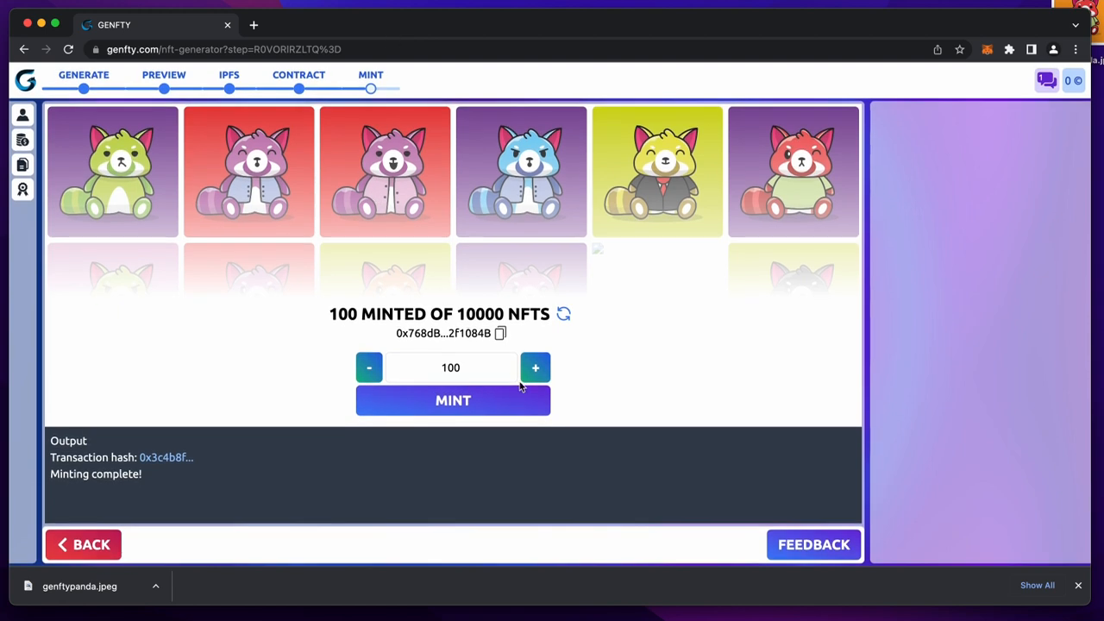
# - Mint another 100 Genfty Panda NFTs, confirm in MetaMask, and check OpenSea lists 200 items
pyautogui.click(460, 403)
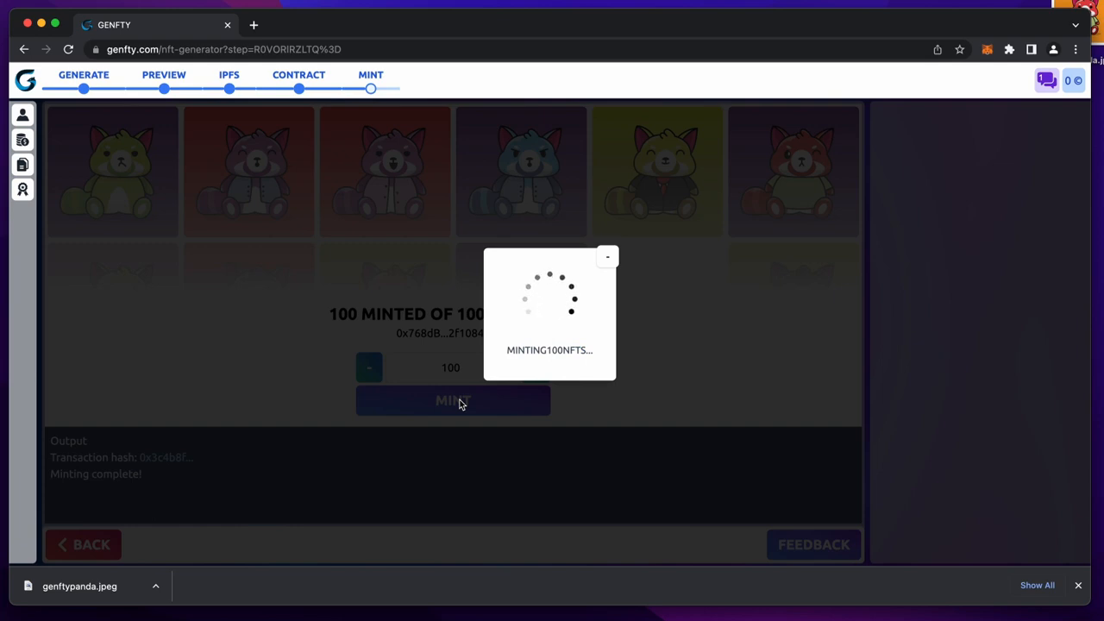
pyautogui.scroll(-3, 975, 368)
pyautogui.click(1018, 409)
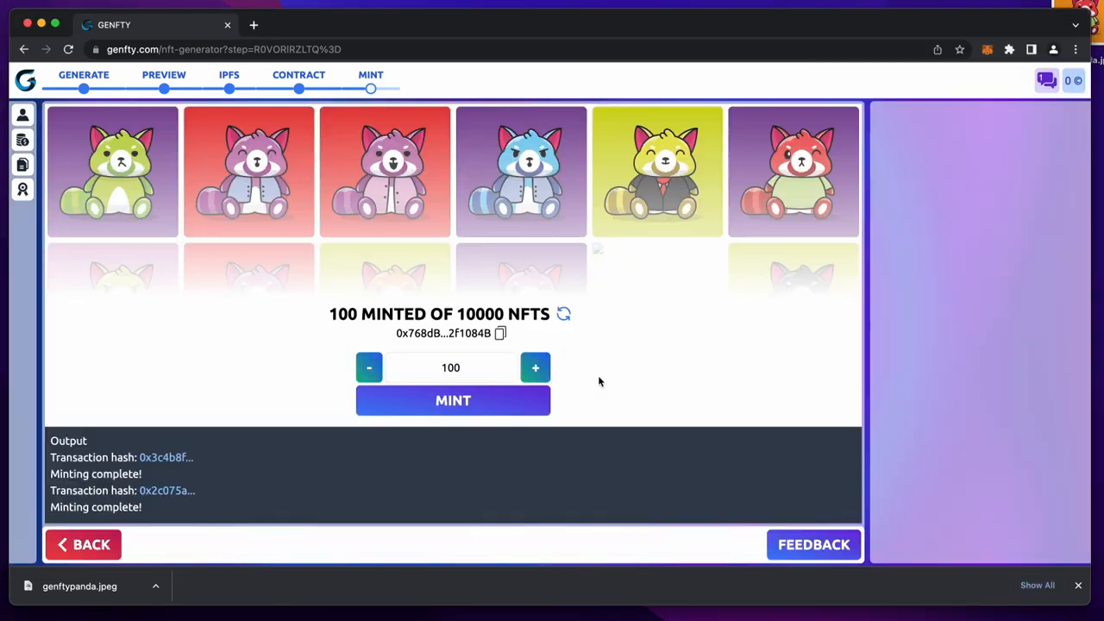
pyautogui.click(256, 28)
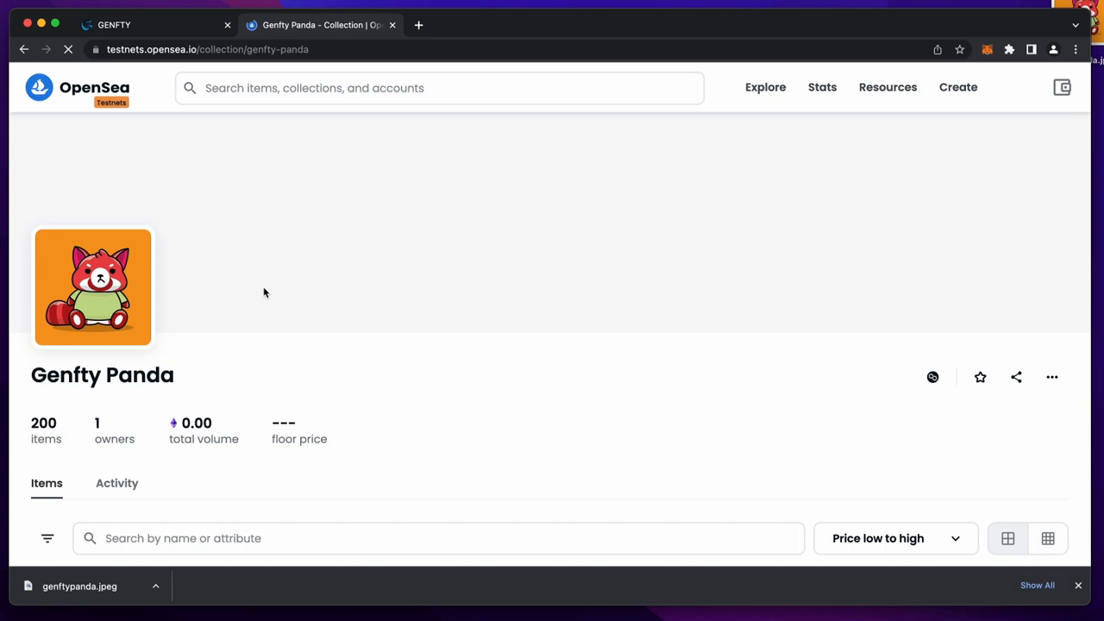
pyautogui.hotkey('ctrl', 'shift', 'Tab')
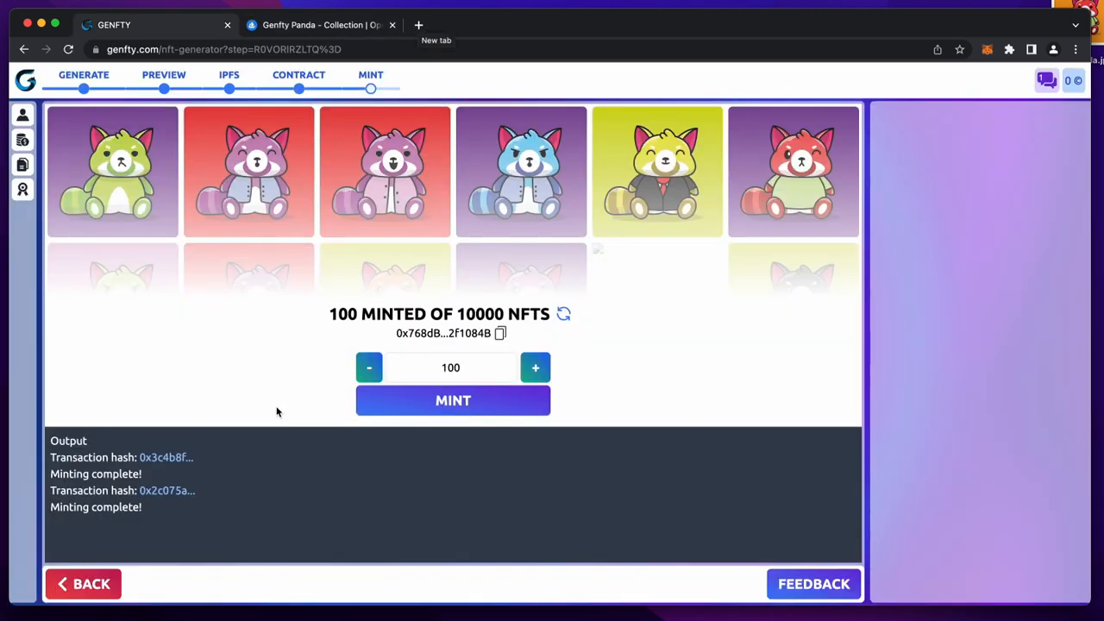
# - Go from the first mint transaction to the contract's Write Contract functions on Polygonscan
pyautogui.click(167, 458)
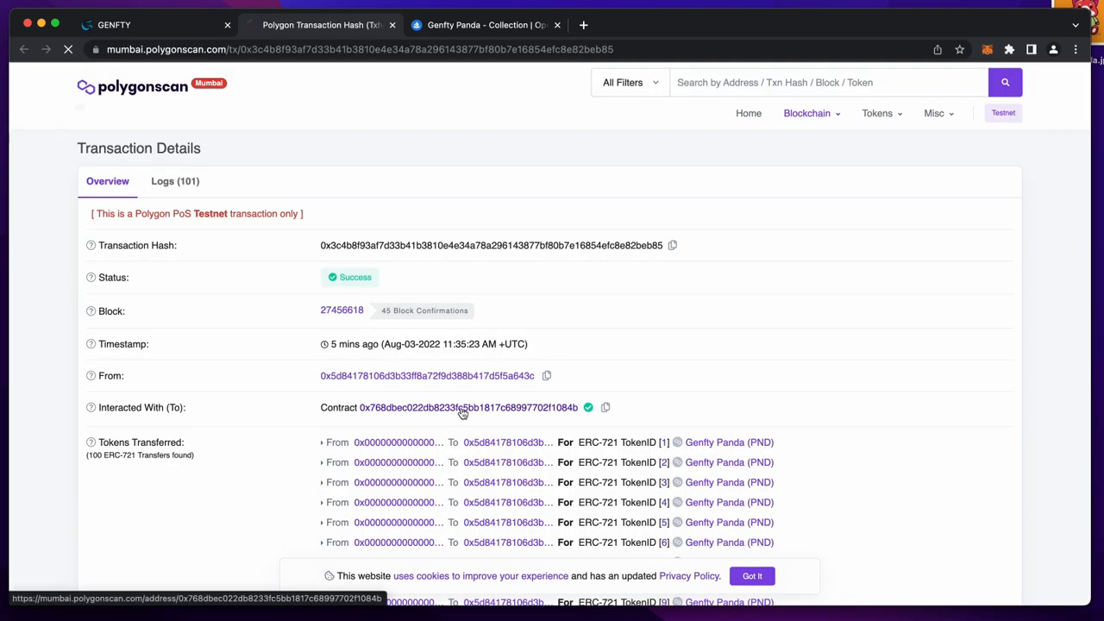
pyautogui.click(462, 413)
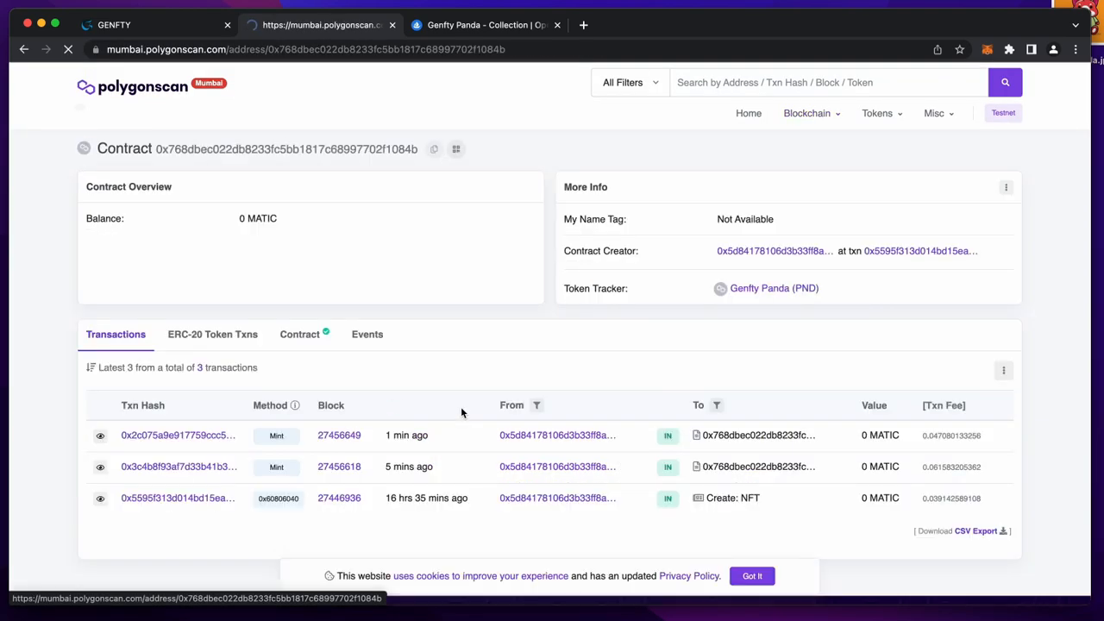
pyautogui.click(313, 343)
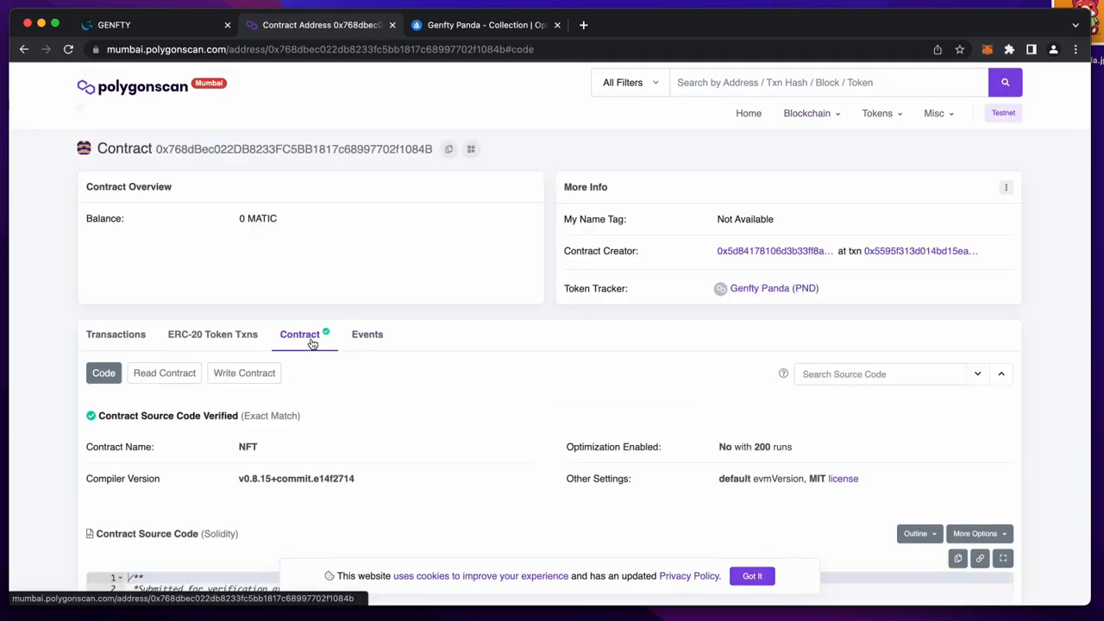
pyautogui.scroll(-2, 331, 392)
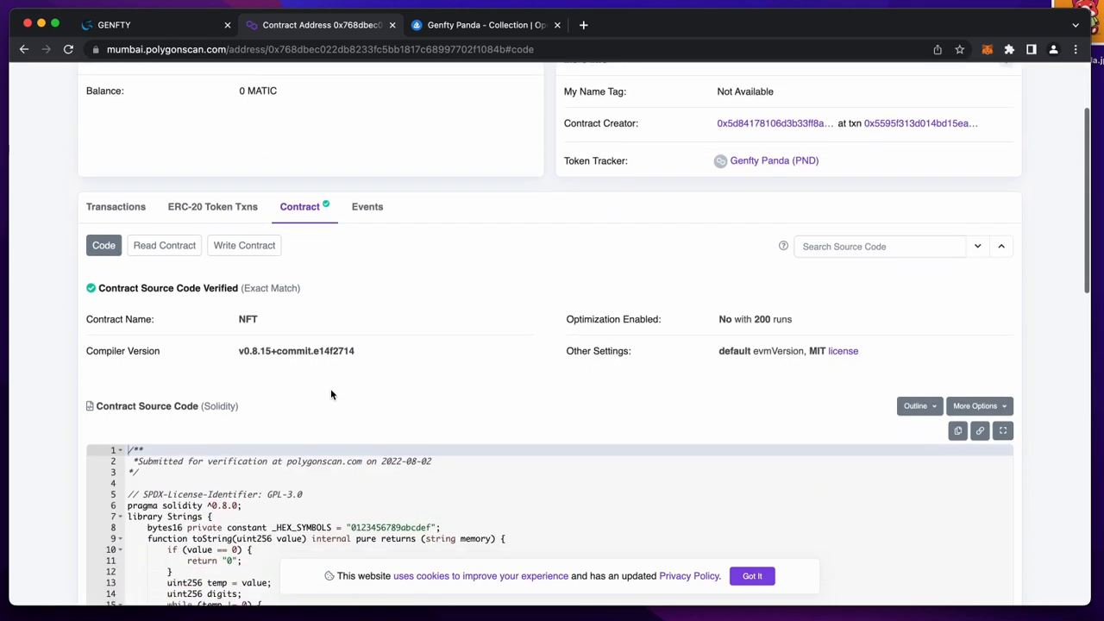
pyautogui.click(232, 199)
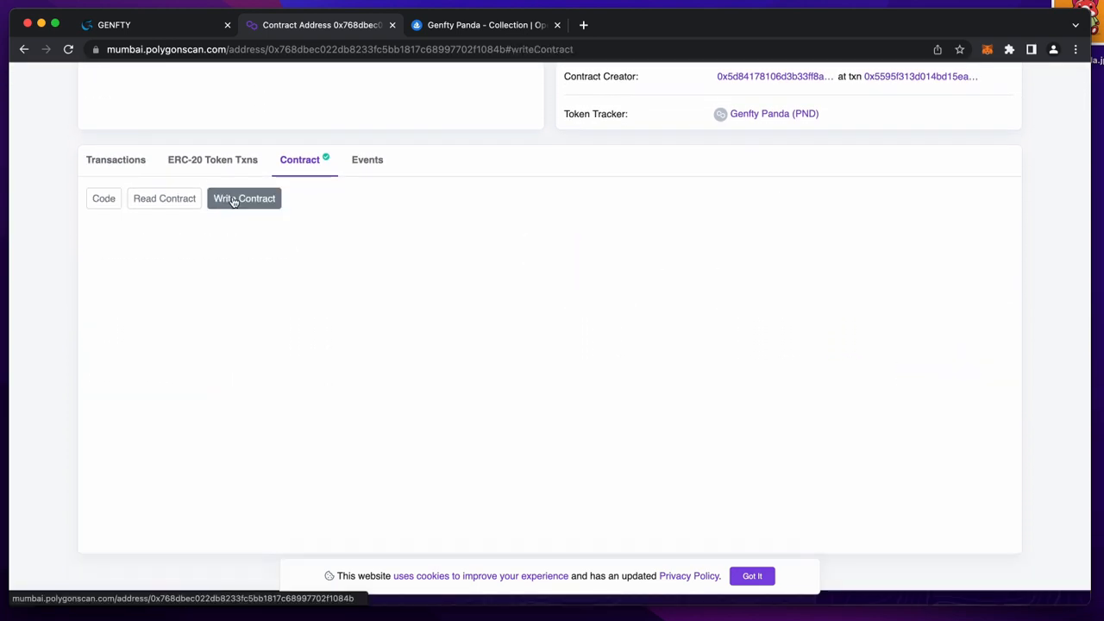
pyautogui.scroll(-5, 219, 320)
# - Call mint with value 0, the wallet address as recipient and _mintAmount 100, then view the transaction
pyautogui.click(230, 305)
pyautogui.write('0')
pyautogui.press('Tab')
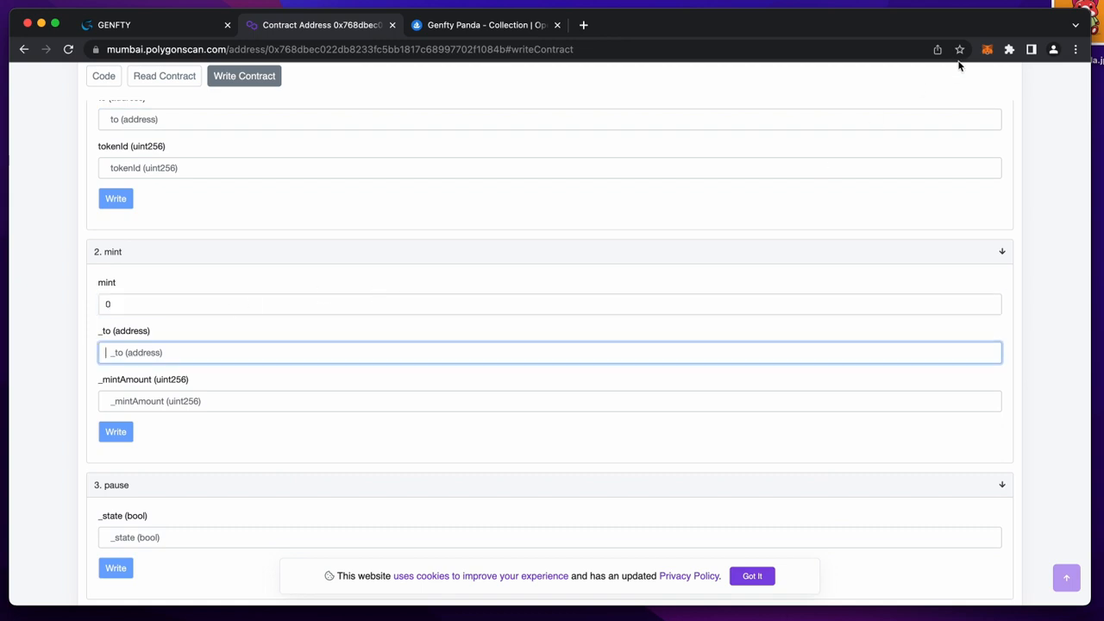
pyautogui.click(985, 51)
pyautogui.click(901, 143)
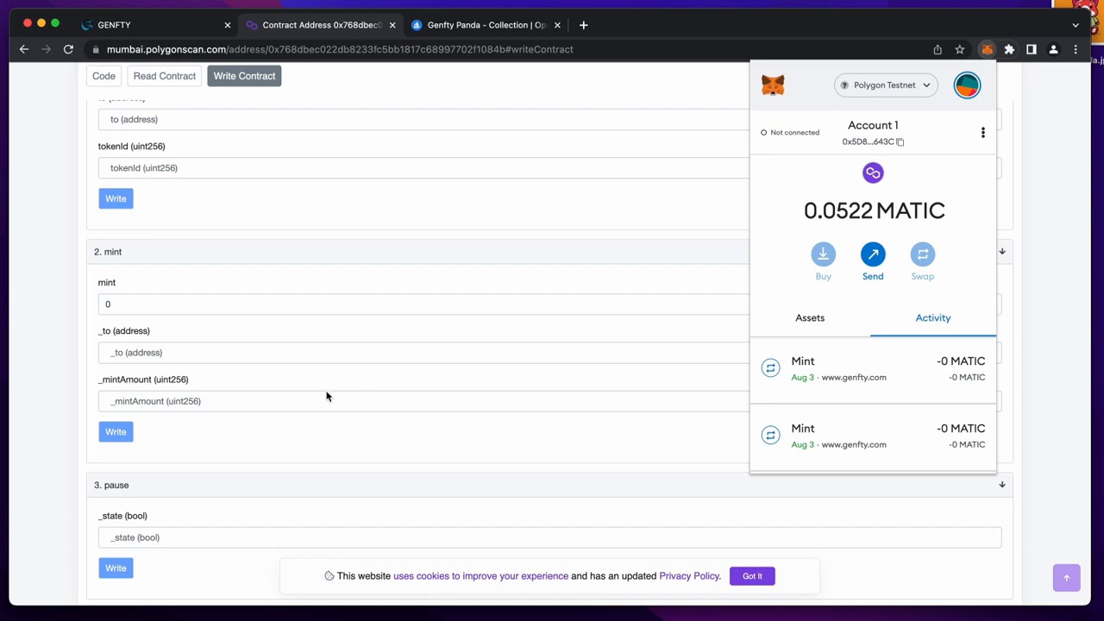
pyautogui.click(197, 355)
pyautogui.click(208, 407)
pyautogui.write('100')
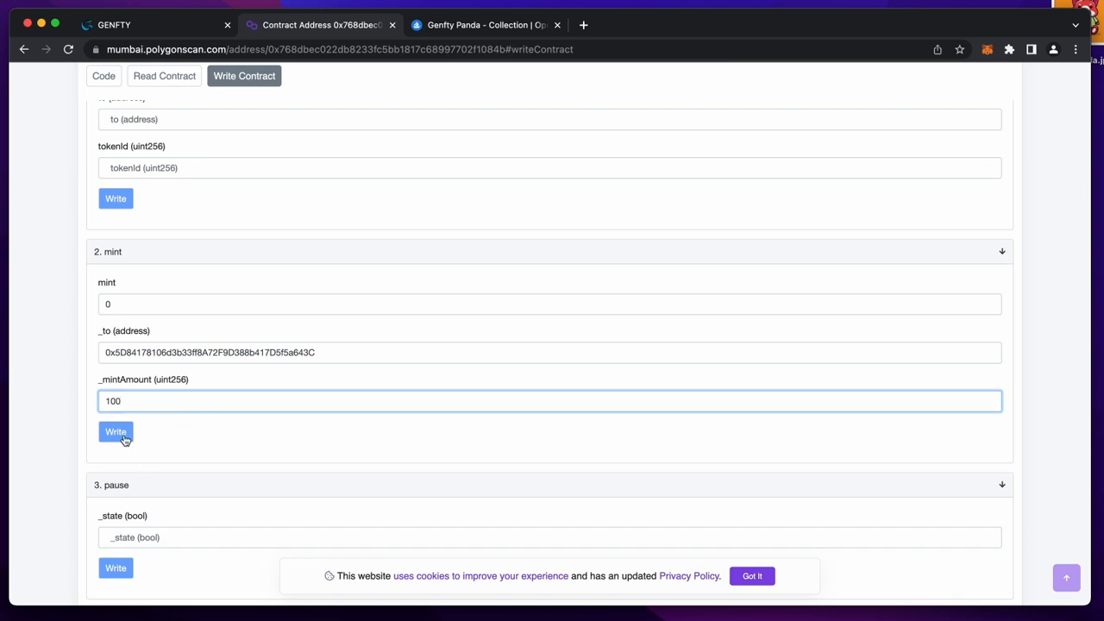
pyautogui.click(124, 439)
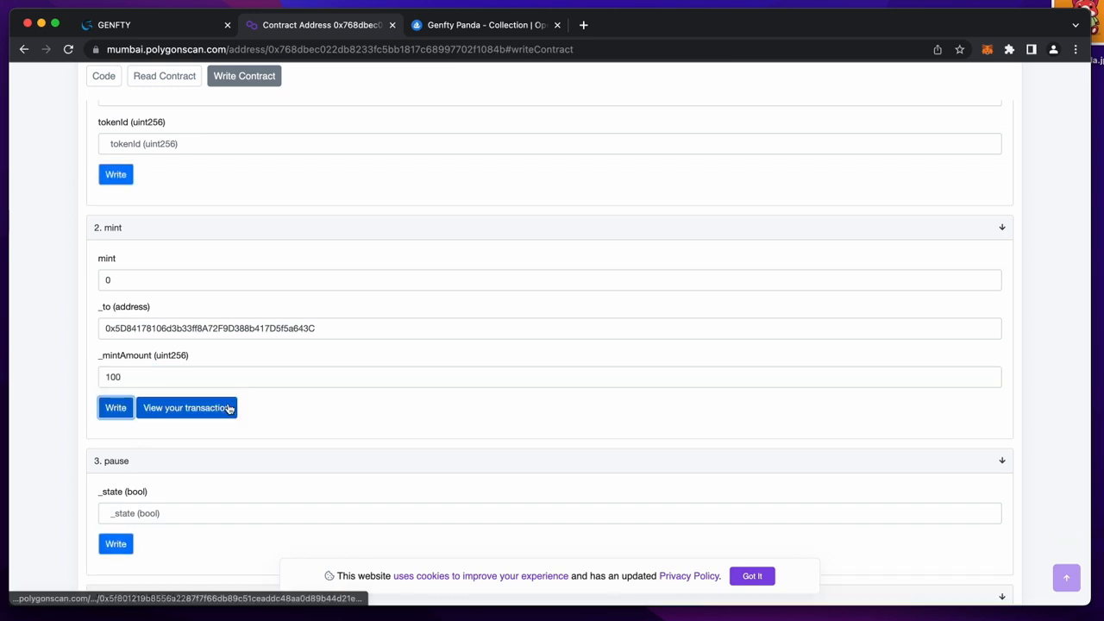
pyautogui.click(228, 408)
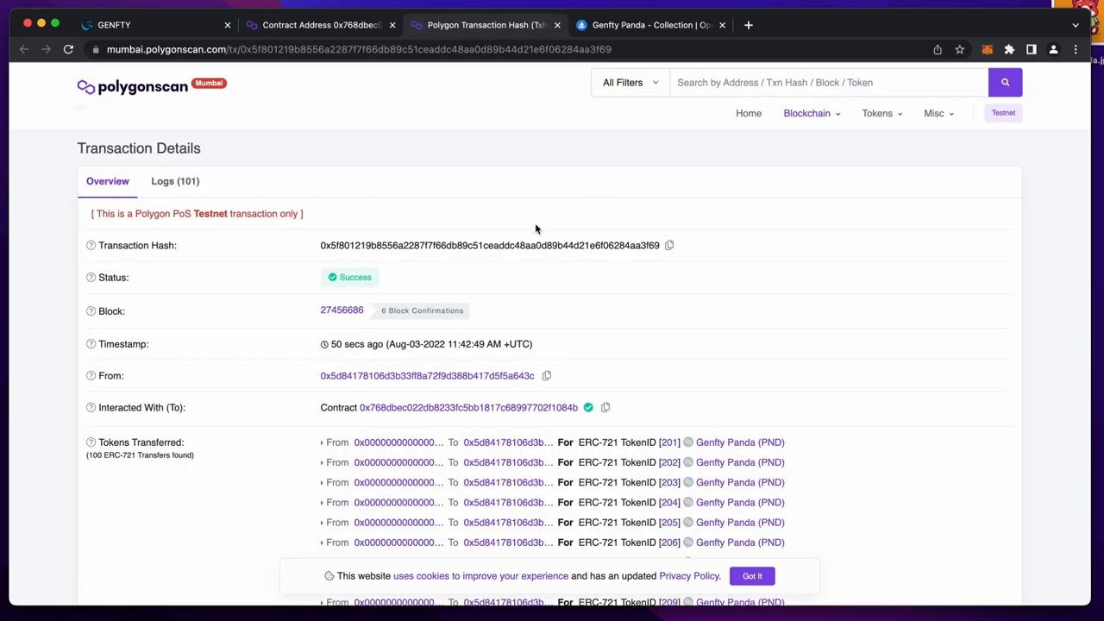
# - Check that OpenSea's Genfty Panda collection now shows 300 items
pyautogui.click(627, 33)
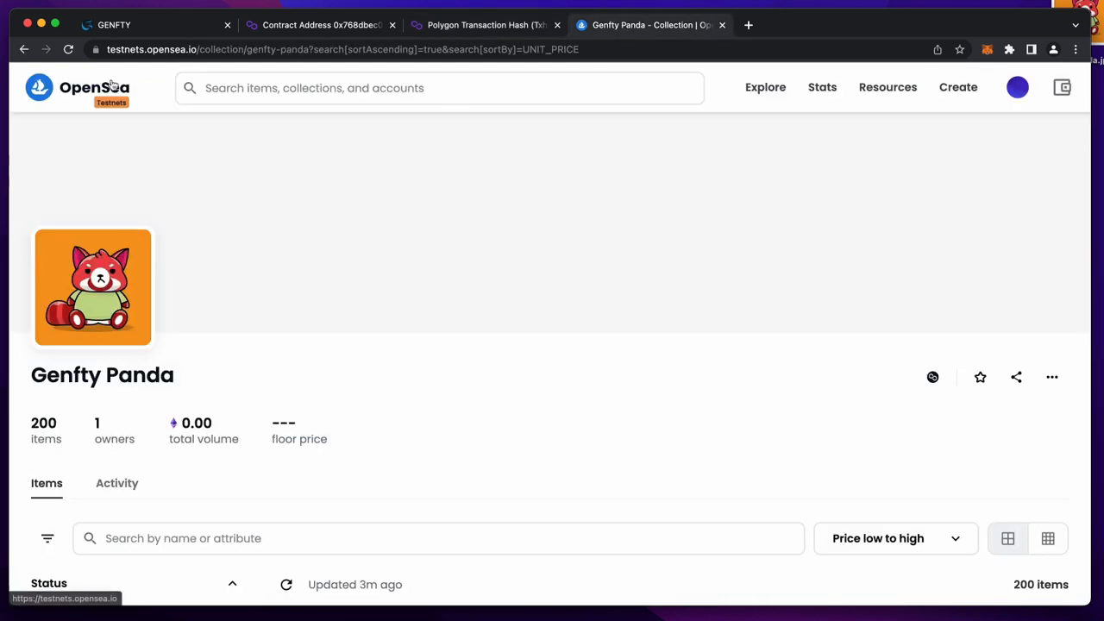
pyautogui.click(71, 50)
pyautogui.moveTo(32, 421); pyautogui.dragTo(74, 441)
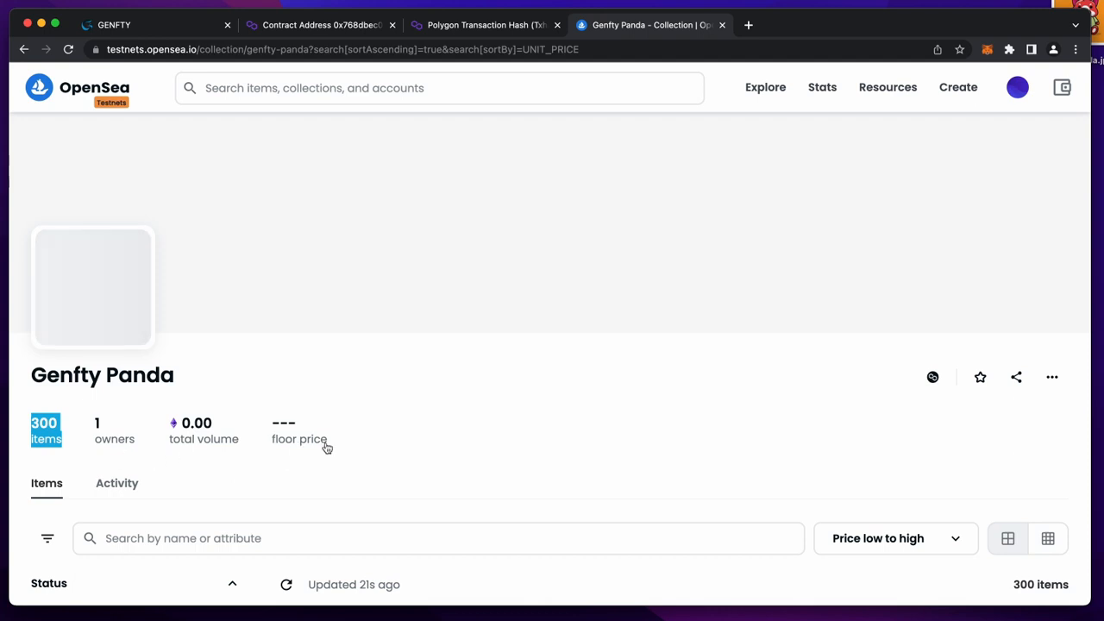
pyautogui.click(414, 448)
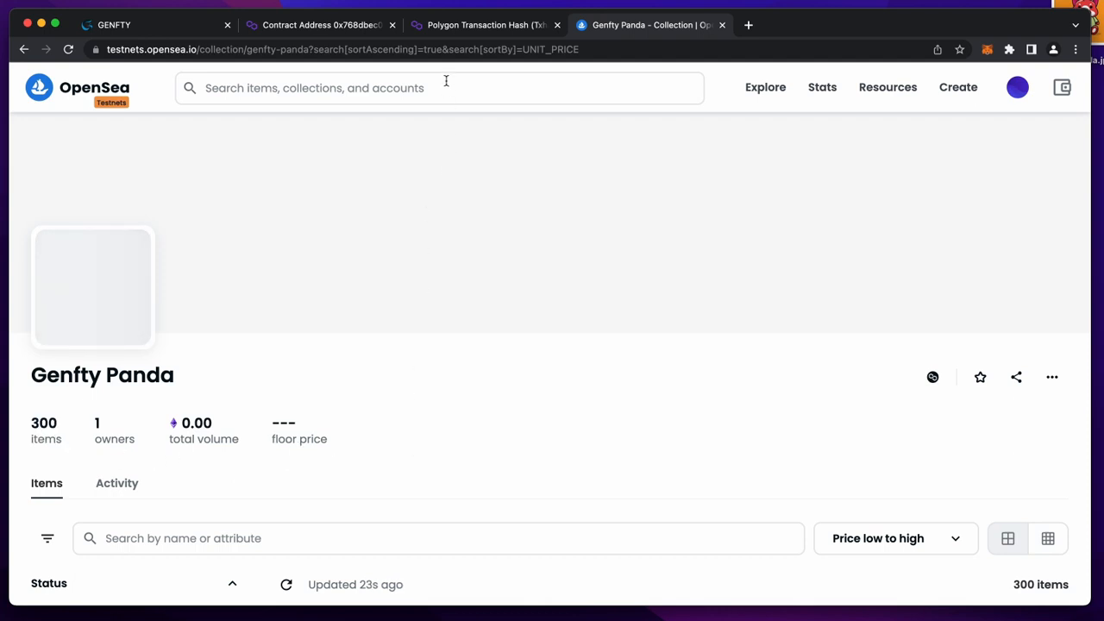
# - Close the transaction and contract Polygonscan tabs and return to the Genfty mint page
pyautogui.click(533, 30)
pyautogui.click(556, 25)
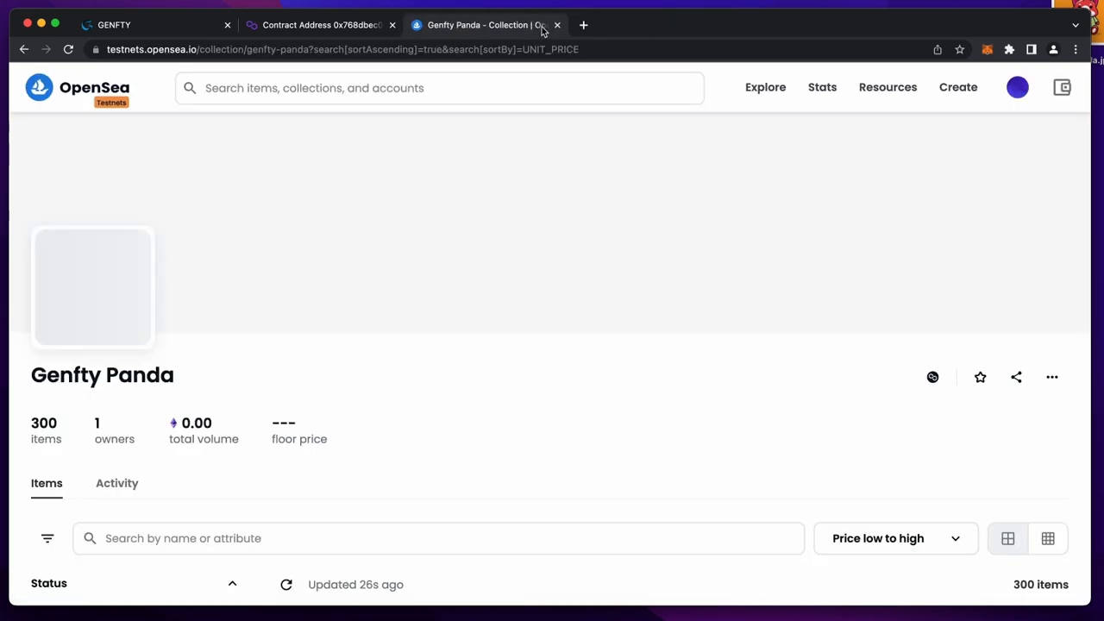
pyautogui.click(345, 26)
pyautogui.click(390, 25)
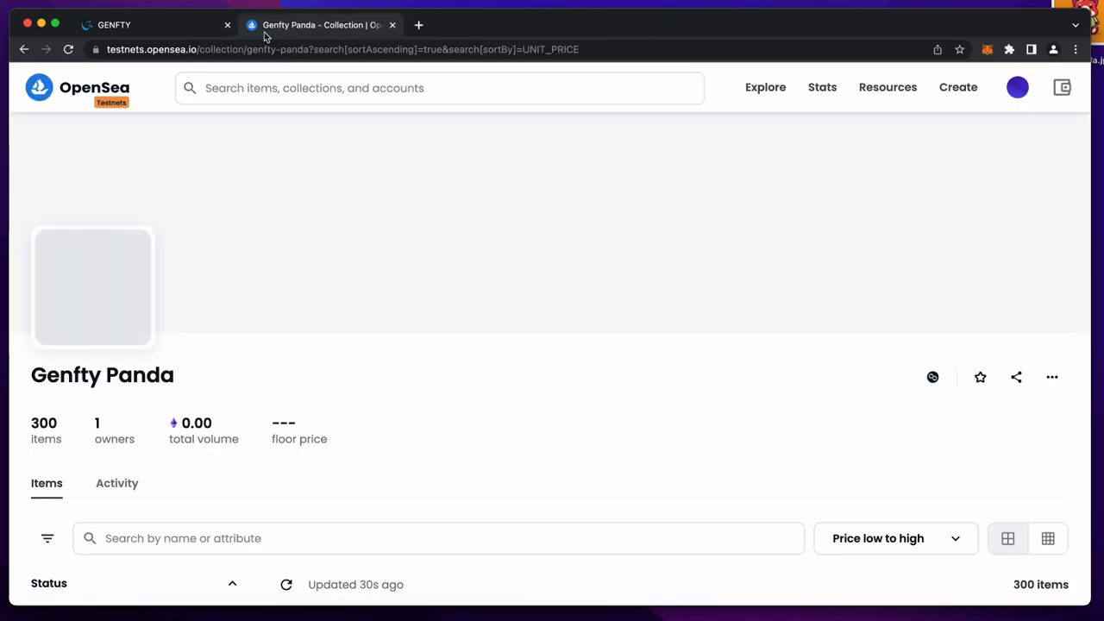
pyautogui.click(163, 34)
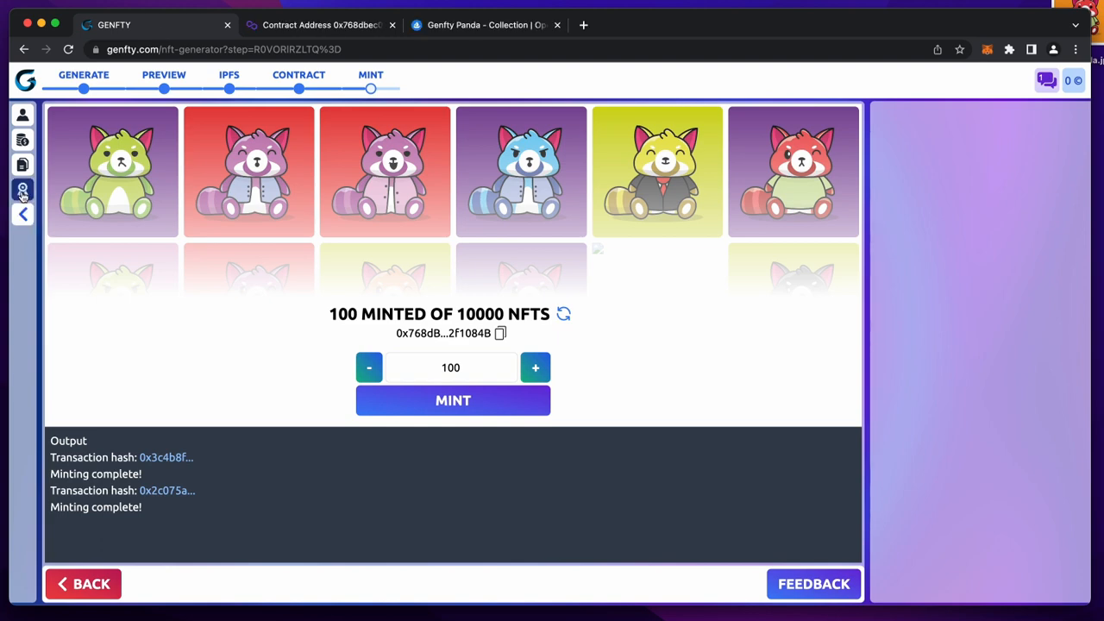
# - Open Genfty Panda's collection page from the Smart Contracts sidebar and inspect its contract-address URL
pyautogui.click(23, 190)
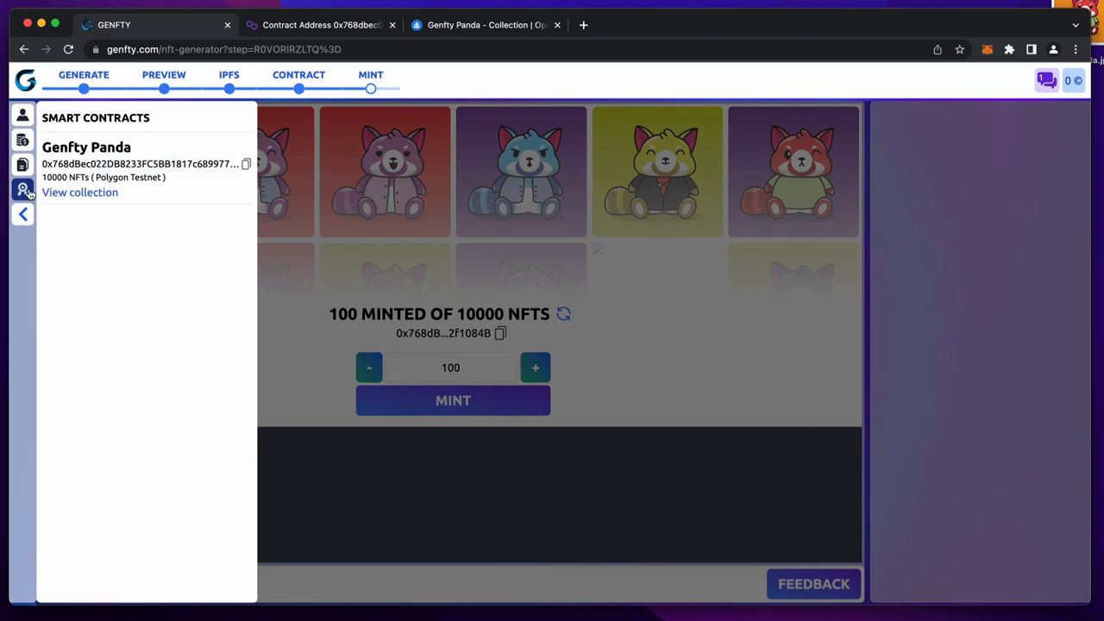
pyautogui.moveTo(42, 118); pyautogui.dragTo(146, 117)
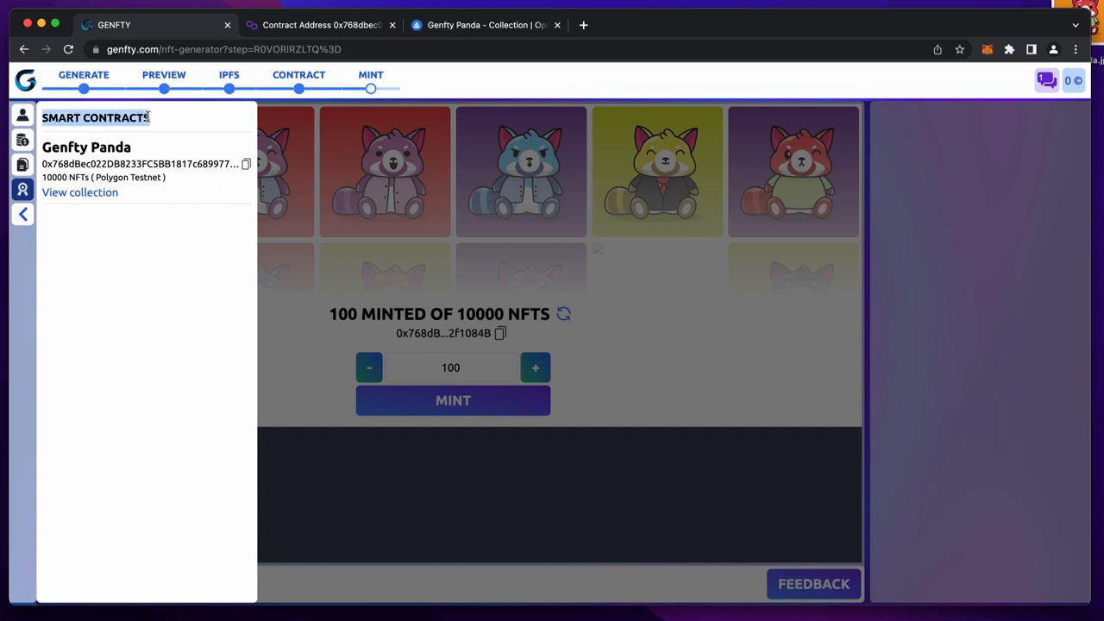
pyautogui.click(87, 196)
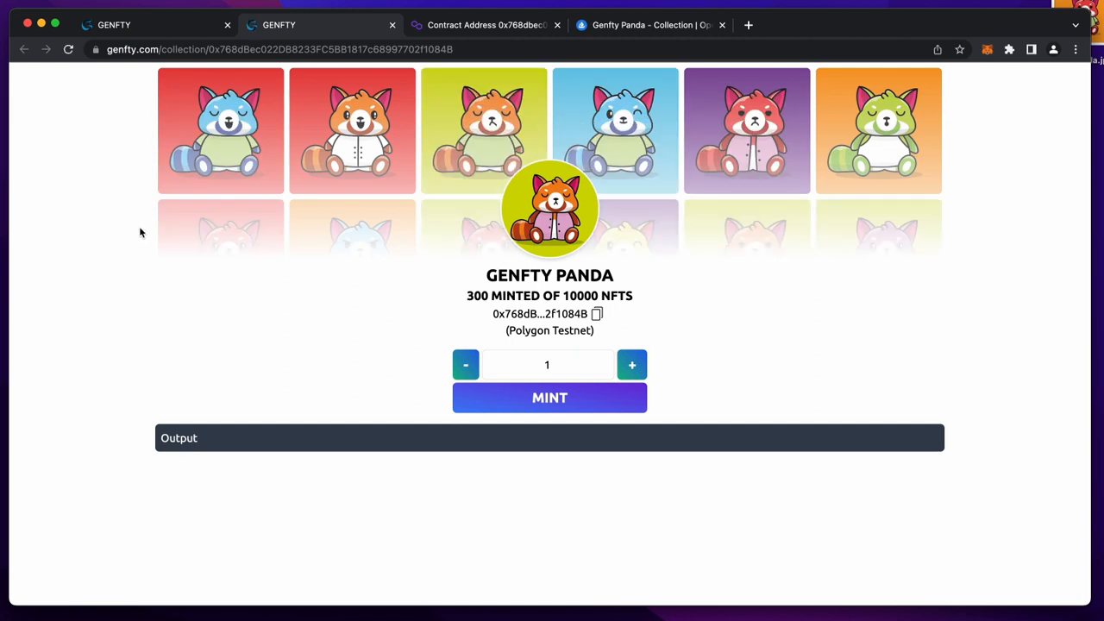
pyautogui.doubleClick(261, 52)
pyautogui.click(237, 49)
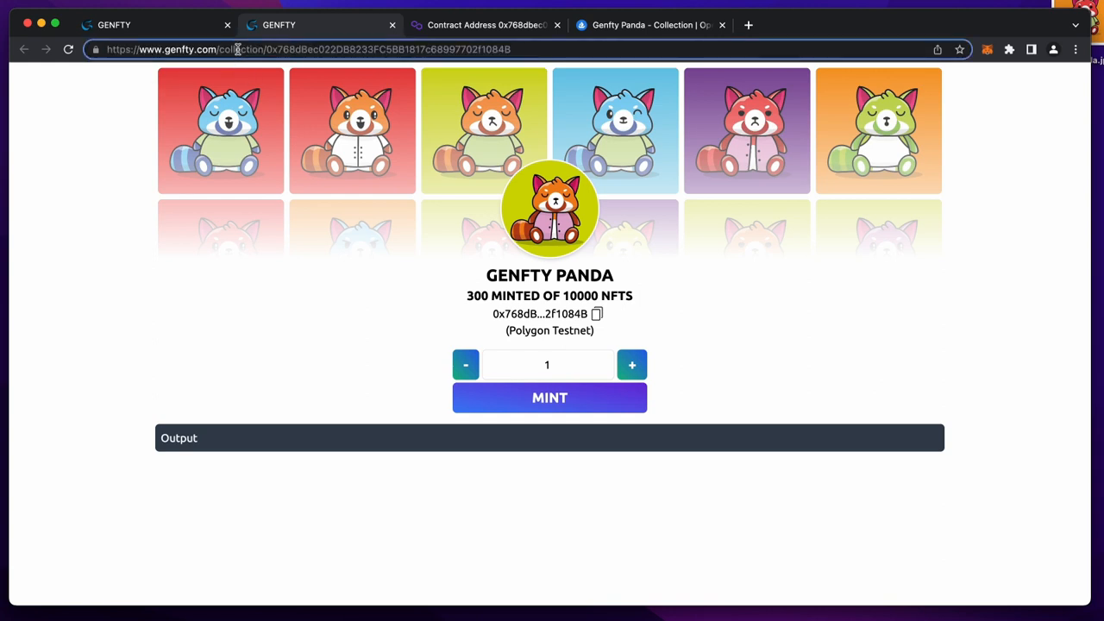
pyautogui.doubleClick(238, 50)
pyautogui.doubleClick(290, 49)
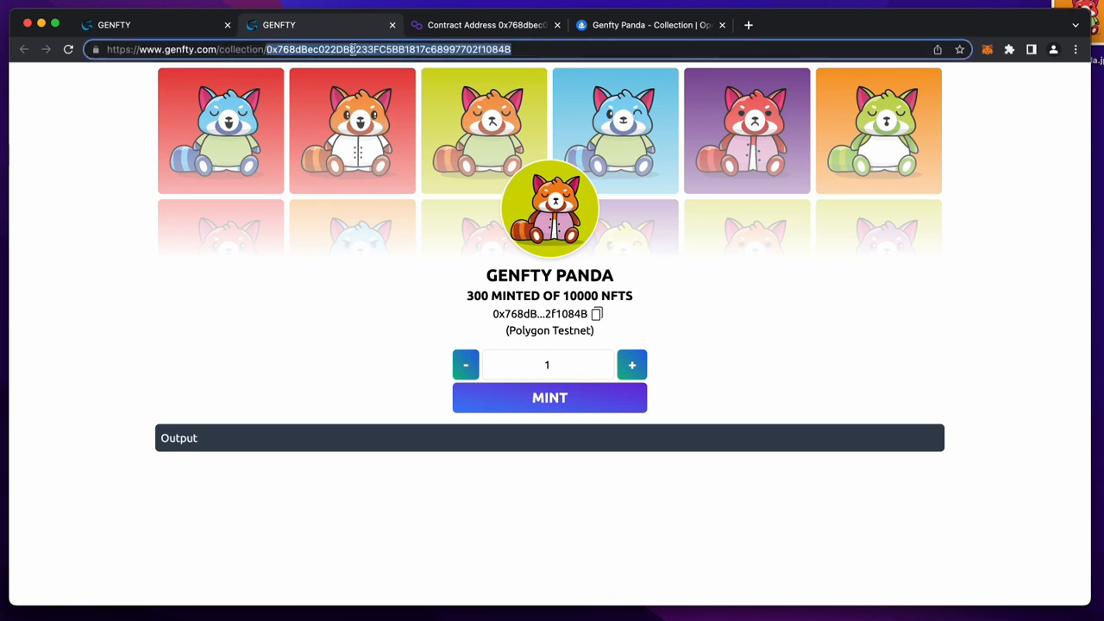
# - Close the Polygonscan, OpenSea and duplicate Genfty tabs, then close the sidebar
pyautogui.click(558, 27)
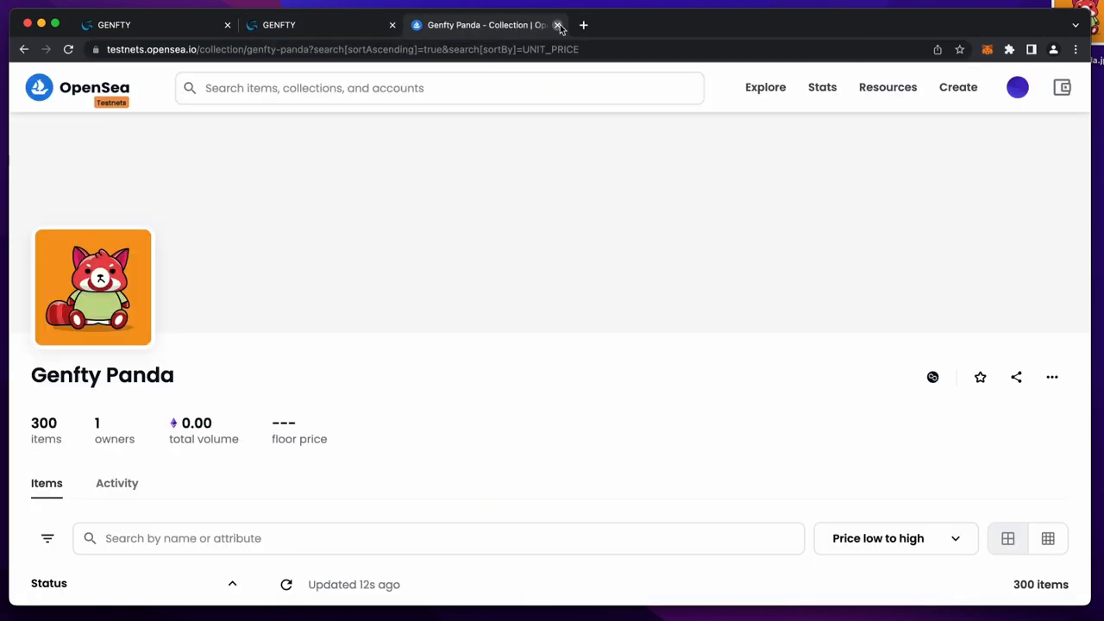
pyautogui.click(557, 25)
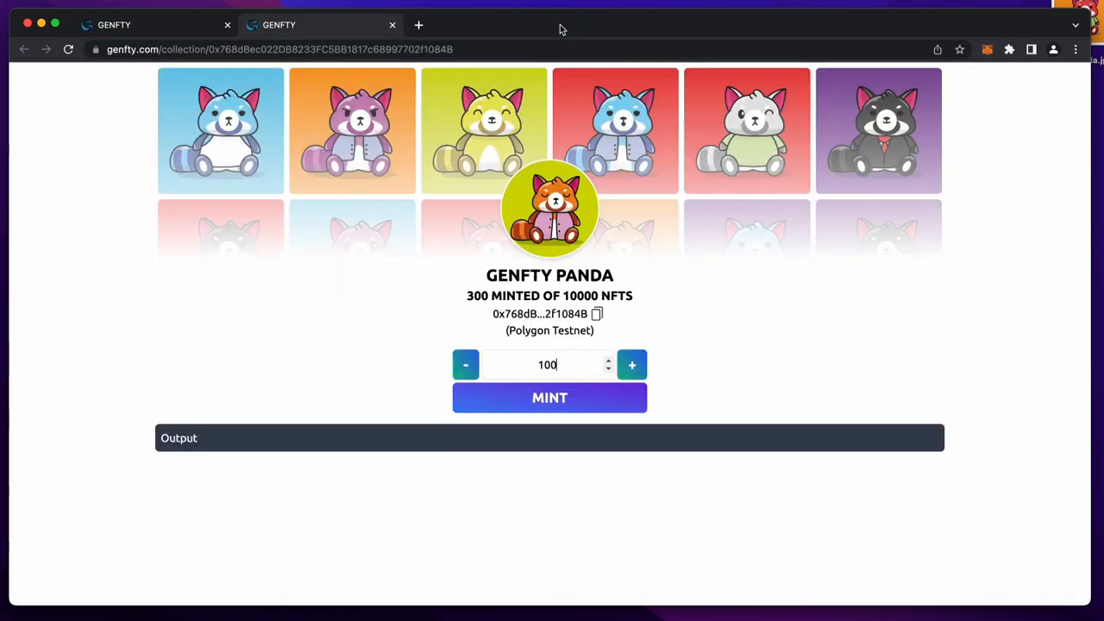
pyautogui.click(391, 27)
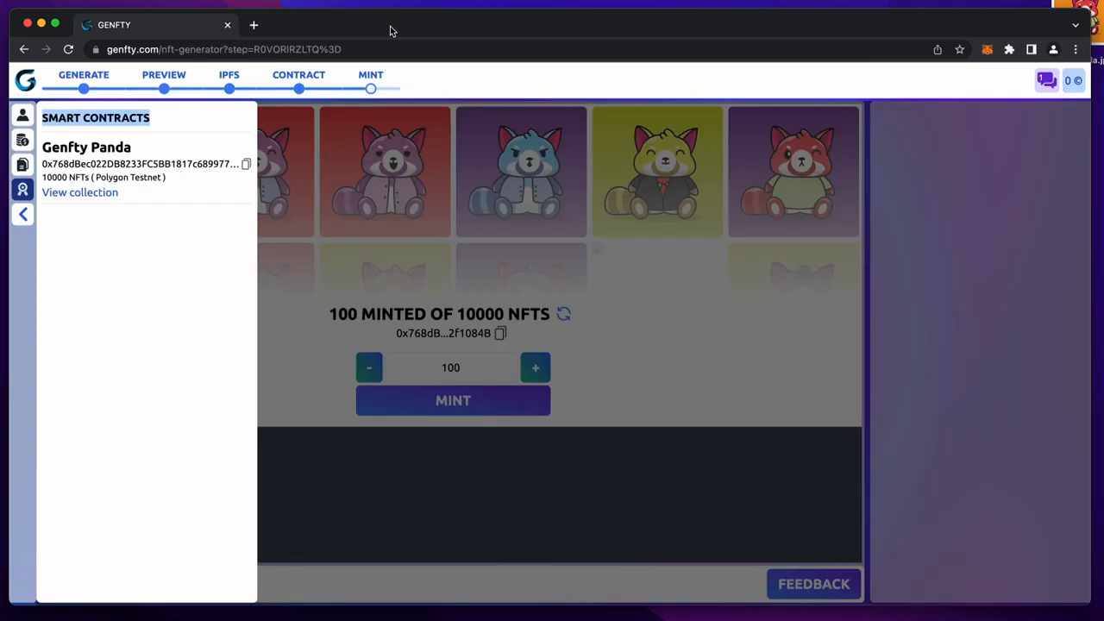
pyautogui.click(364, 214)
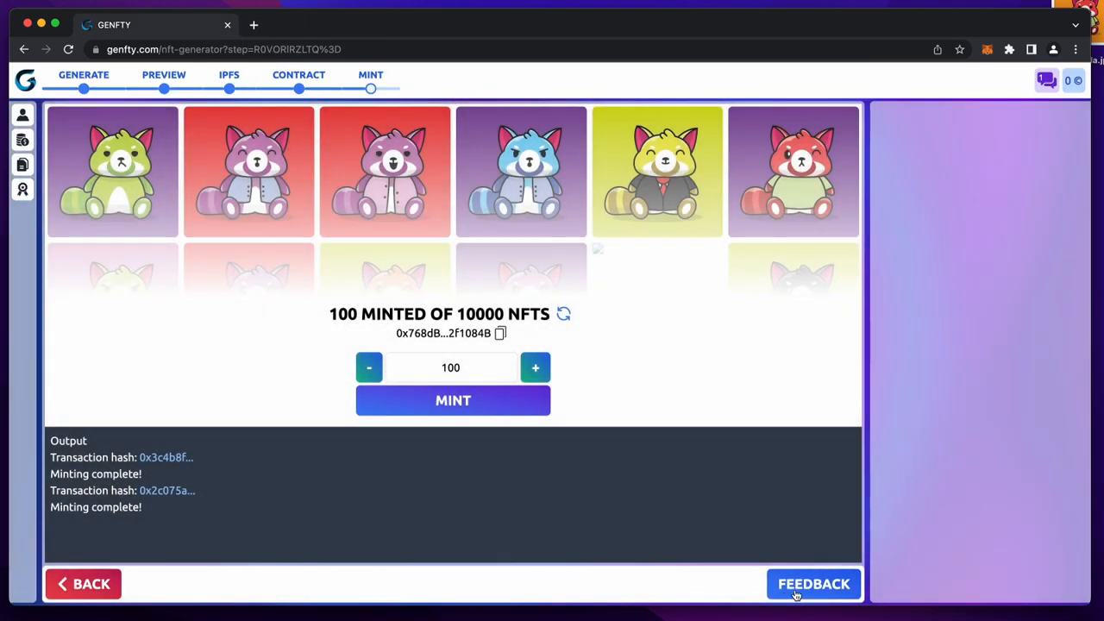
# - Go to the Congratulations feedback page and select the fifth star under Leave a Feedback
pyautogui.click(801, 585)
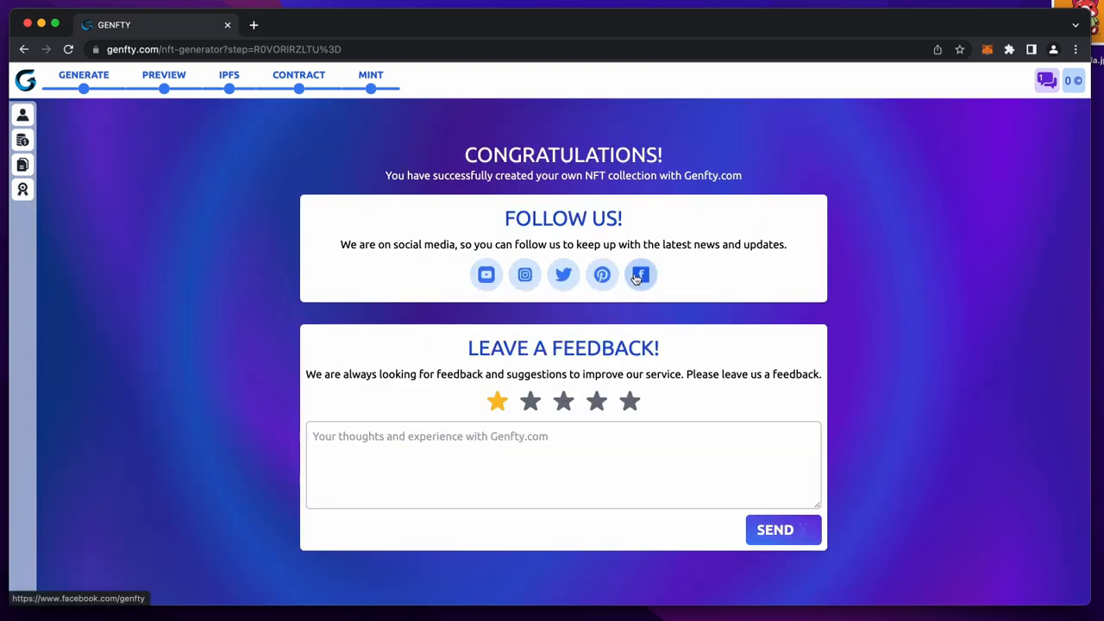
pyautogui.moveTo(469, 347); pyautogui.dragTo(739, 348)
pyautogui.click(636, 402)
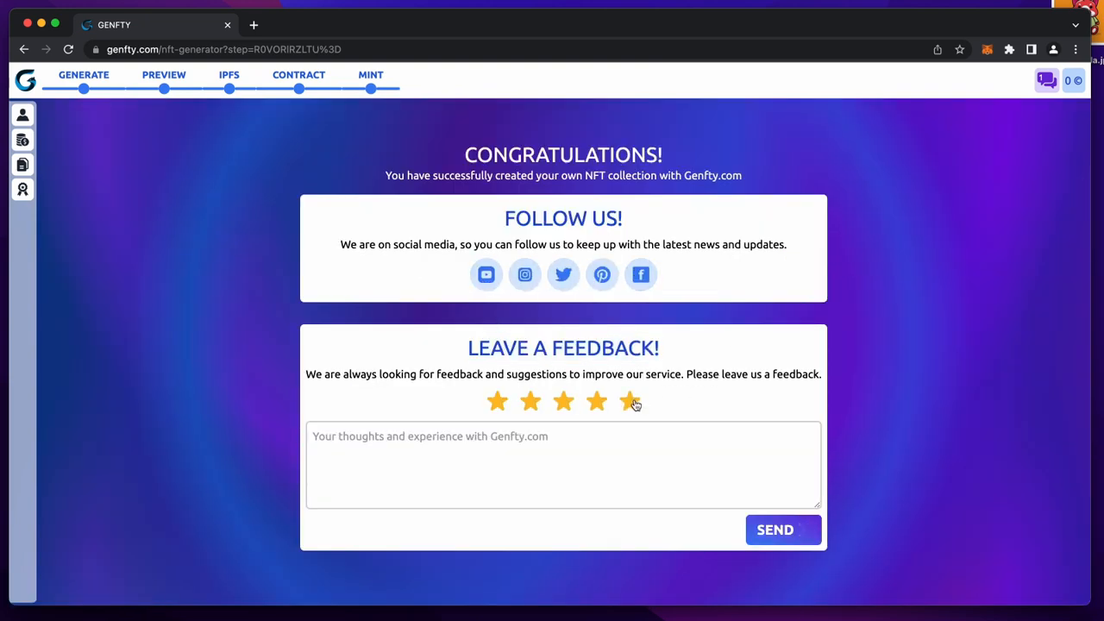